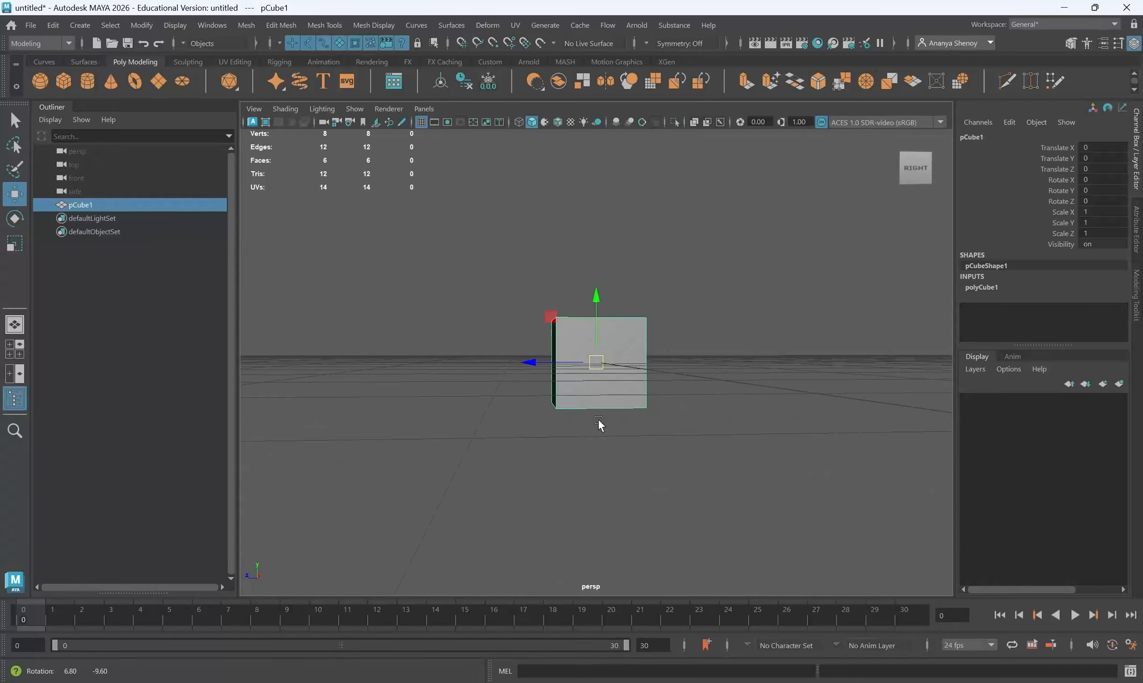
Step: Try rotating the cube about its Z axis by about -46 degrees and undo the rotation
key(e)
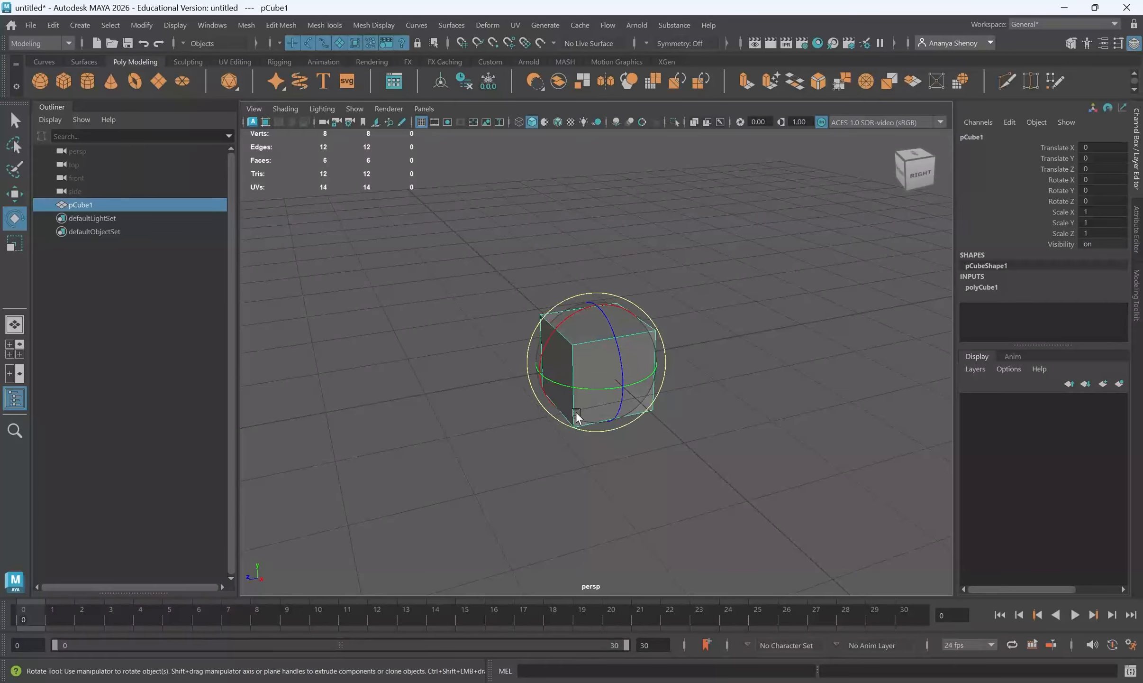
drag(616, 328, 637, 465)
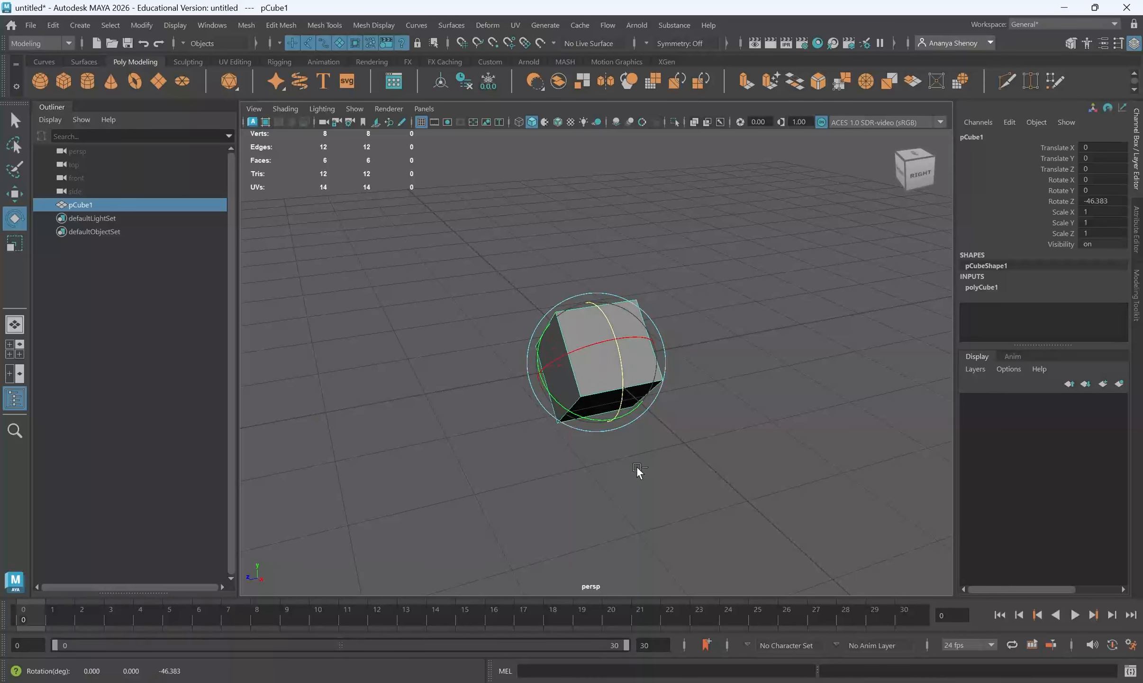
key(ctrl+z)
key(w)
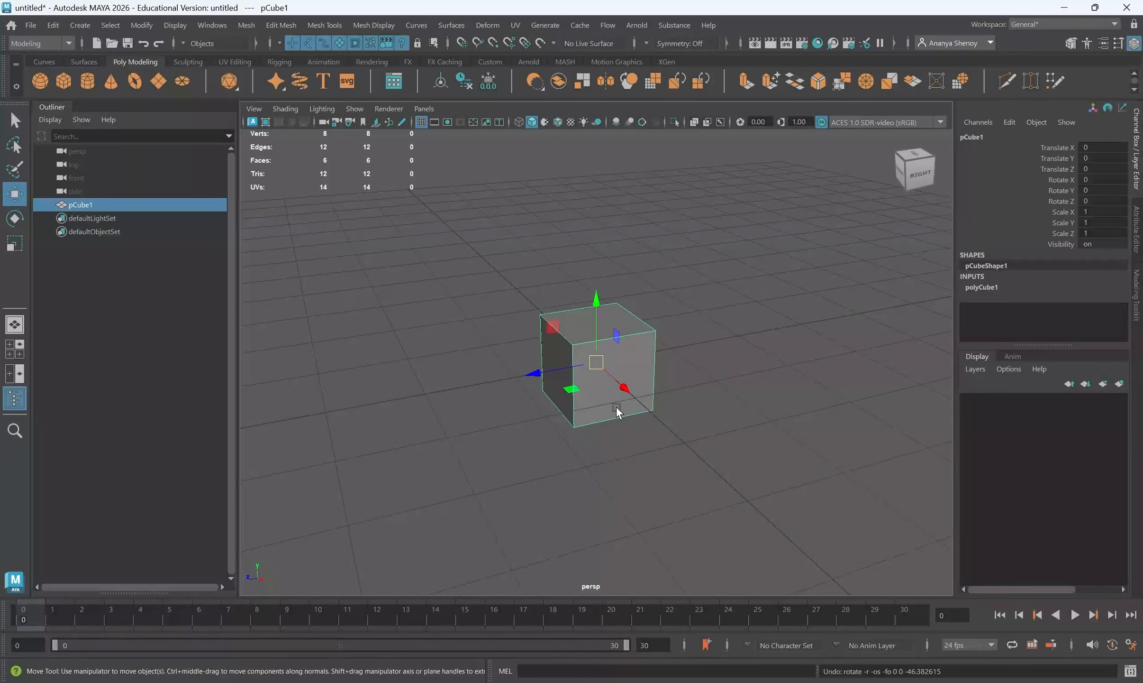
Step: Center the cube's pivot with the Center Pivot command
alt+drag(616, 410, 641, 417)
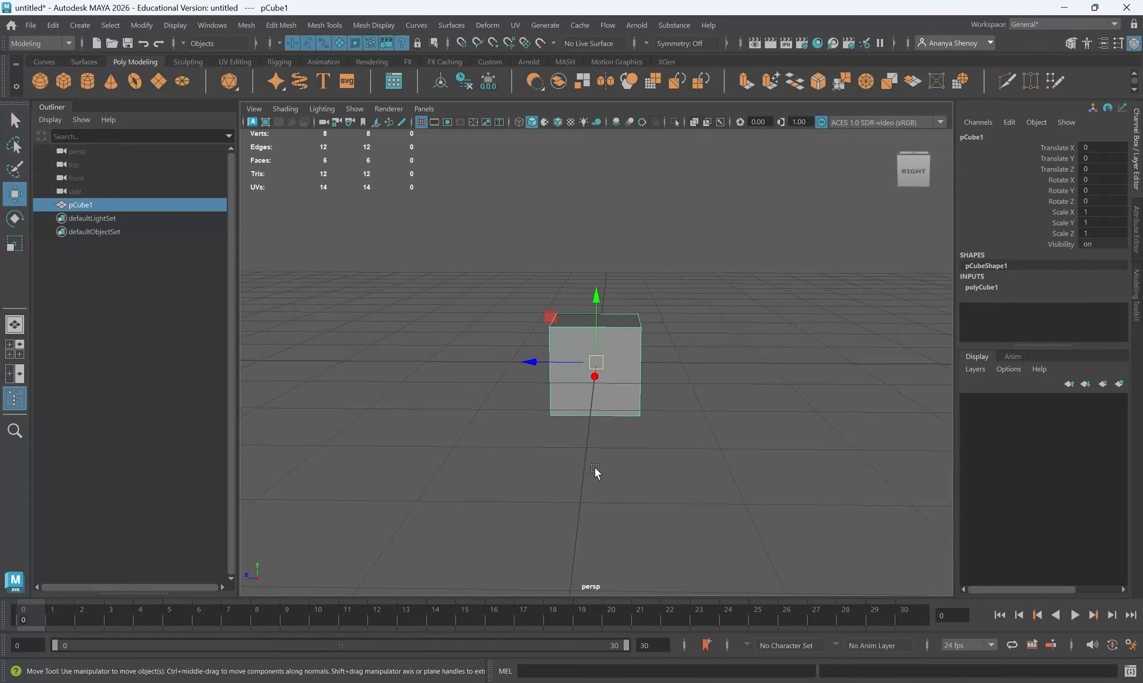
key(r)
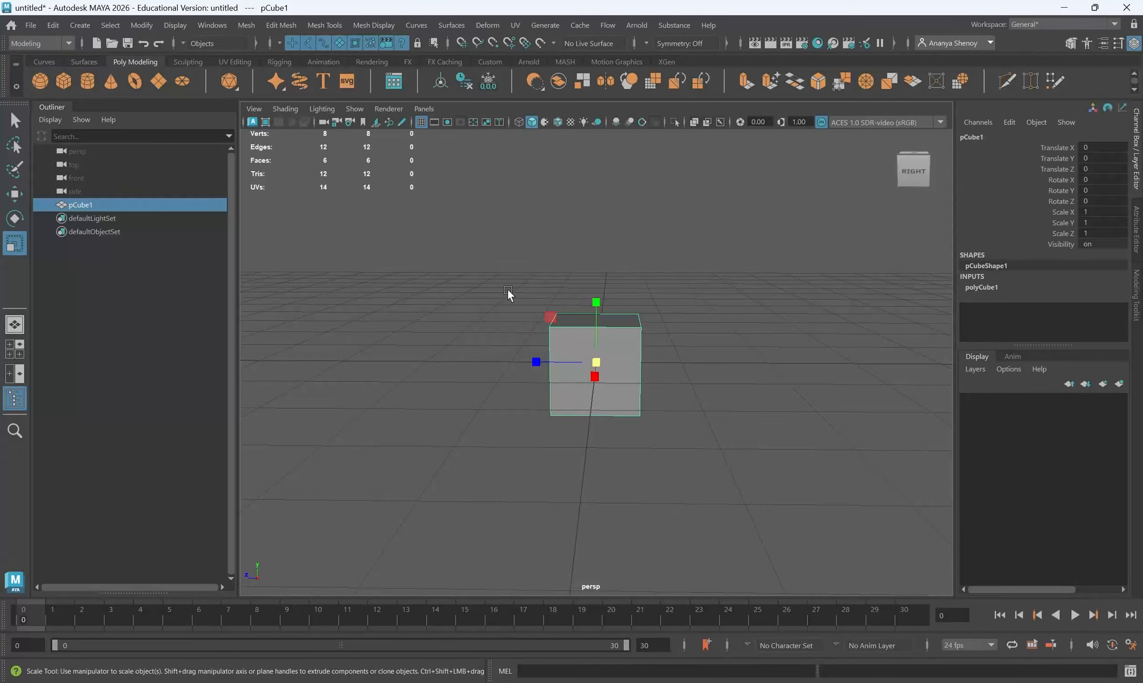
click(141, 27)
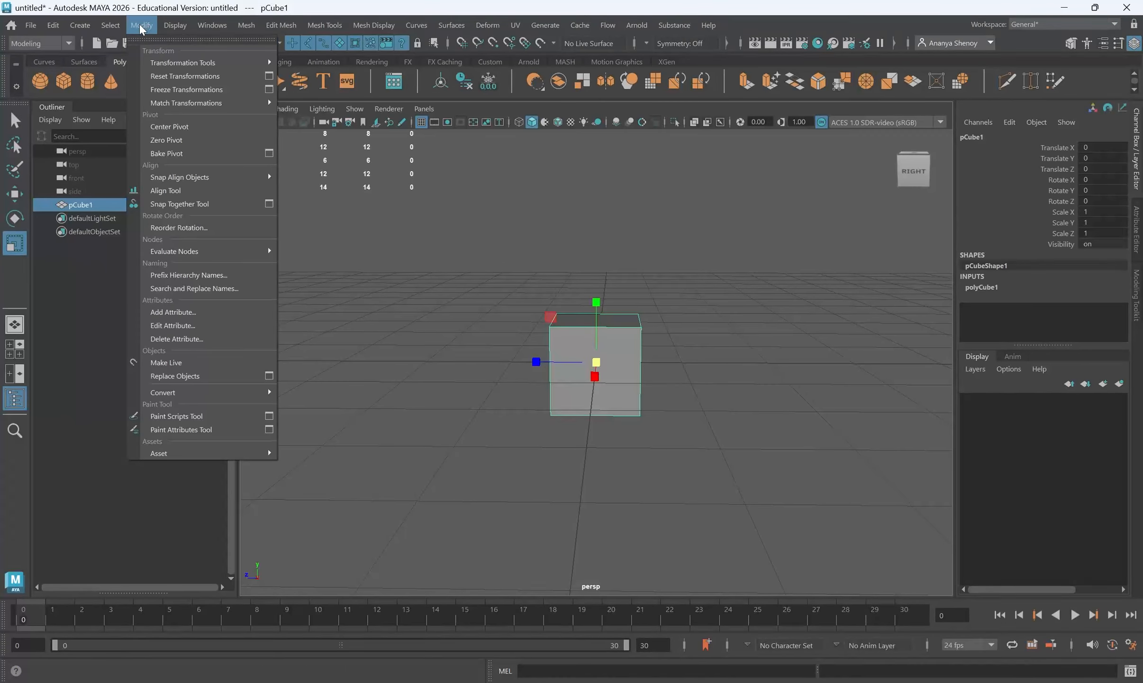
click(199, 128)
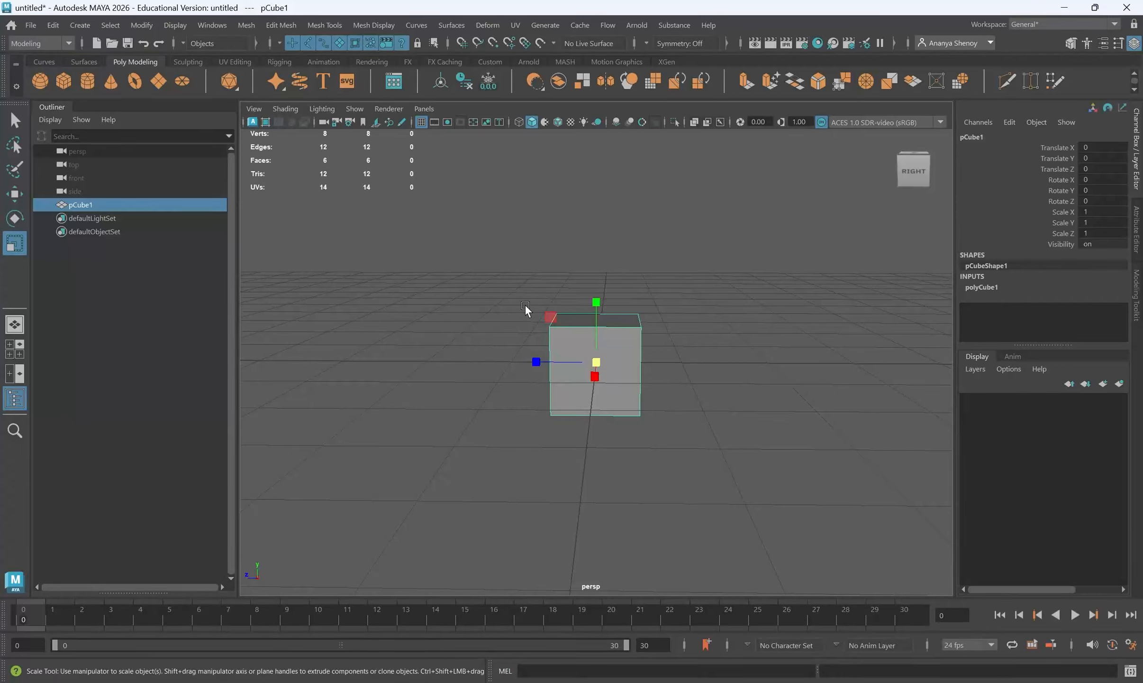
Step: Raise the cube to about 1.86 in Y and scale it into a tall thin panel of about 0.13 by 3.63 by 1.61
key(w)
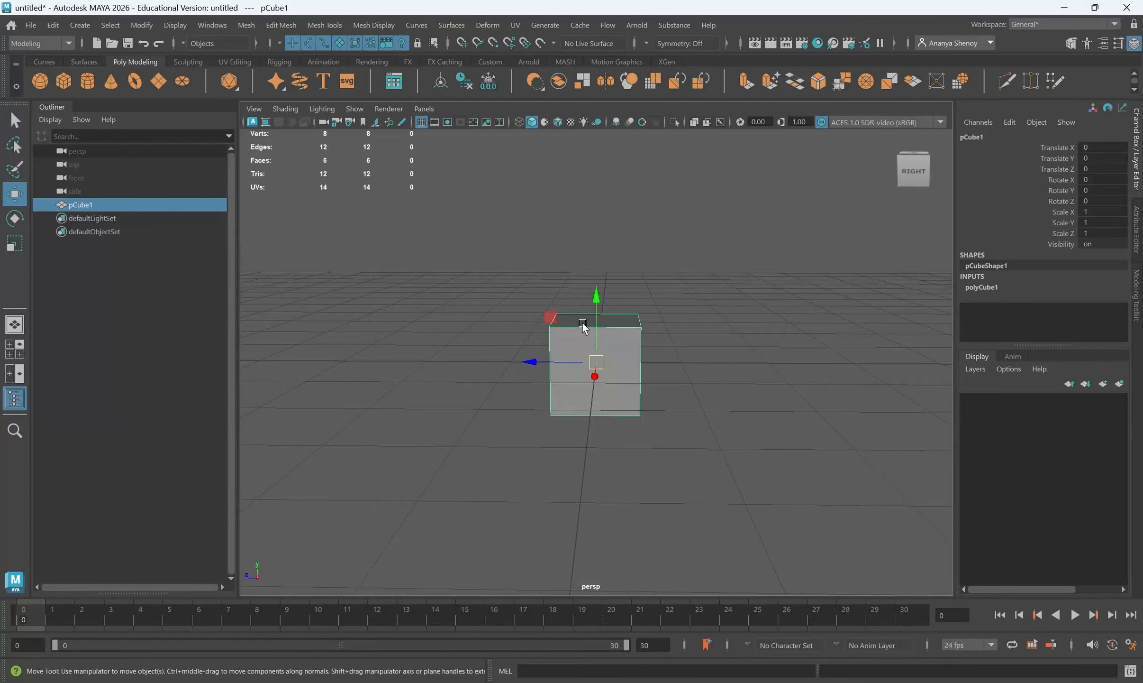
drag(595, 307, 556, 298)
key(r)
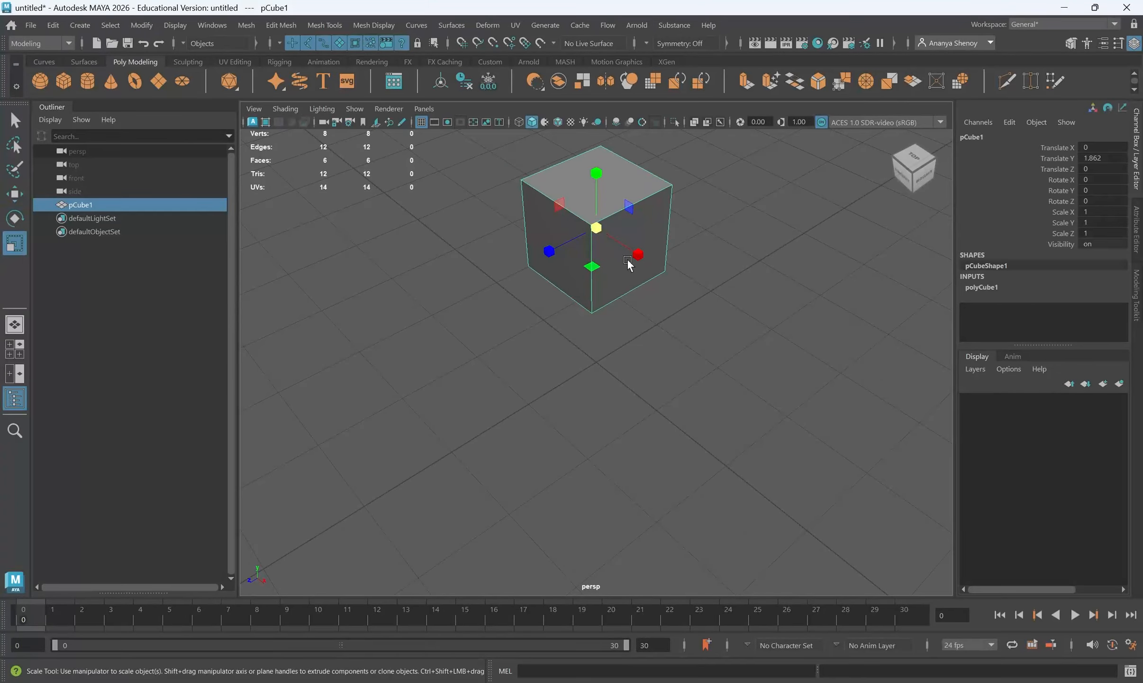
drag(627, 258, 498, 196)
alt+middle_drag(592, 262, 593, 353)
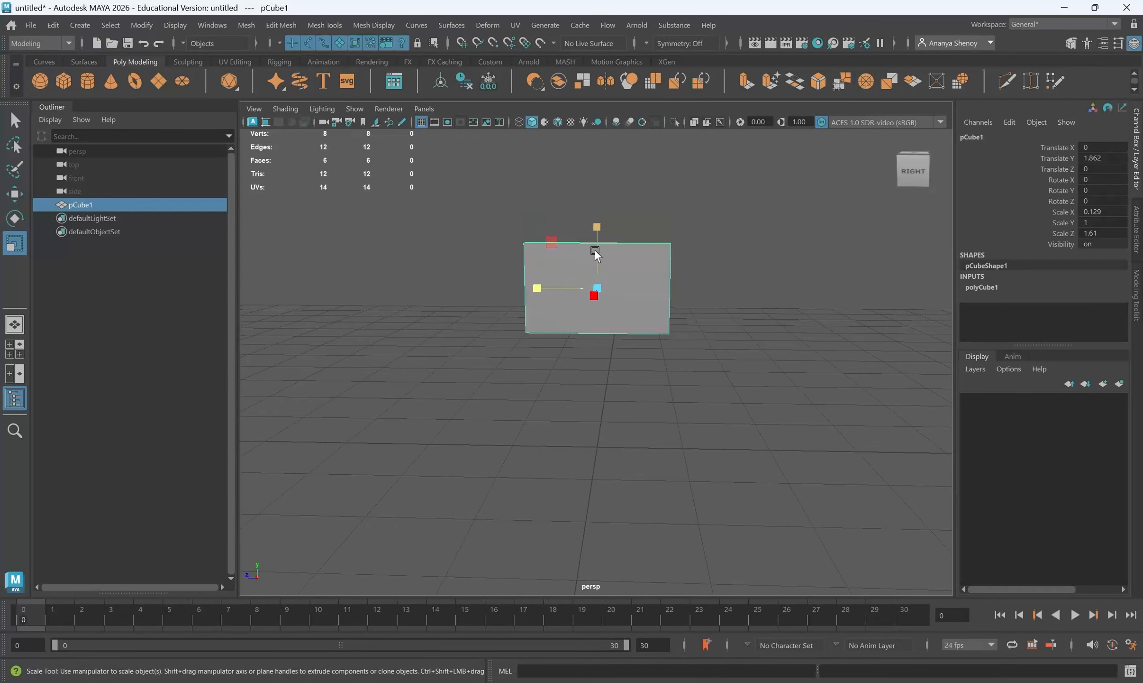
drag(594, 250, 587, 280)
key(w)
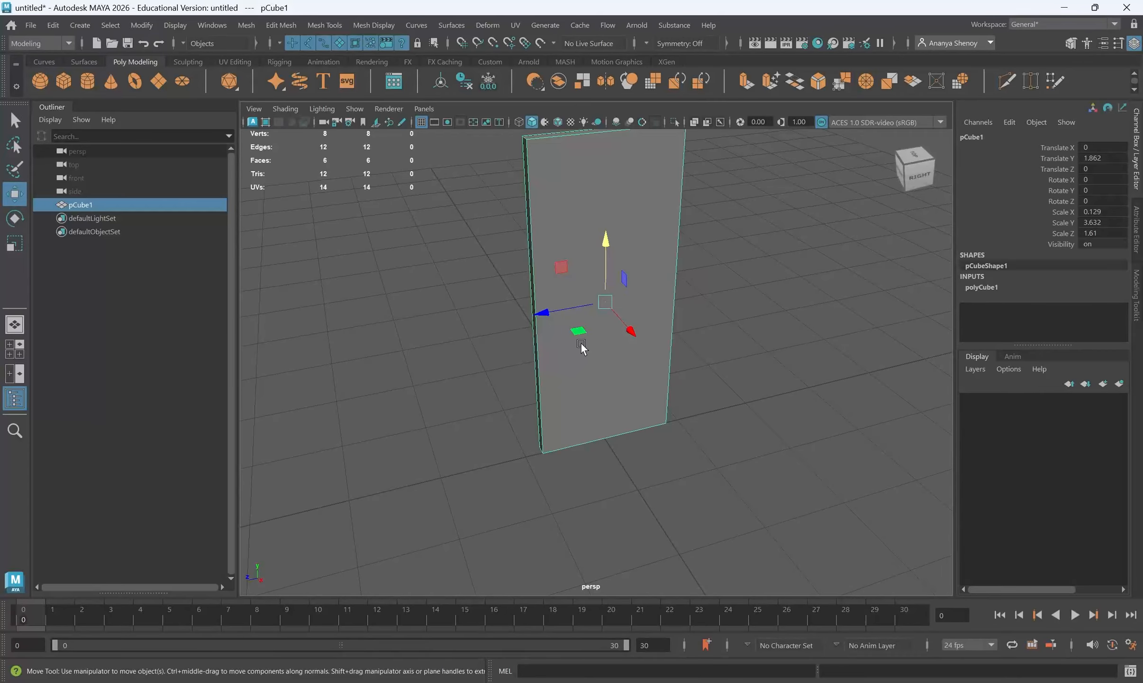
alt+drag(573, 321, 600, 281)
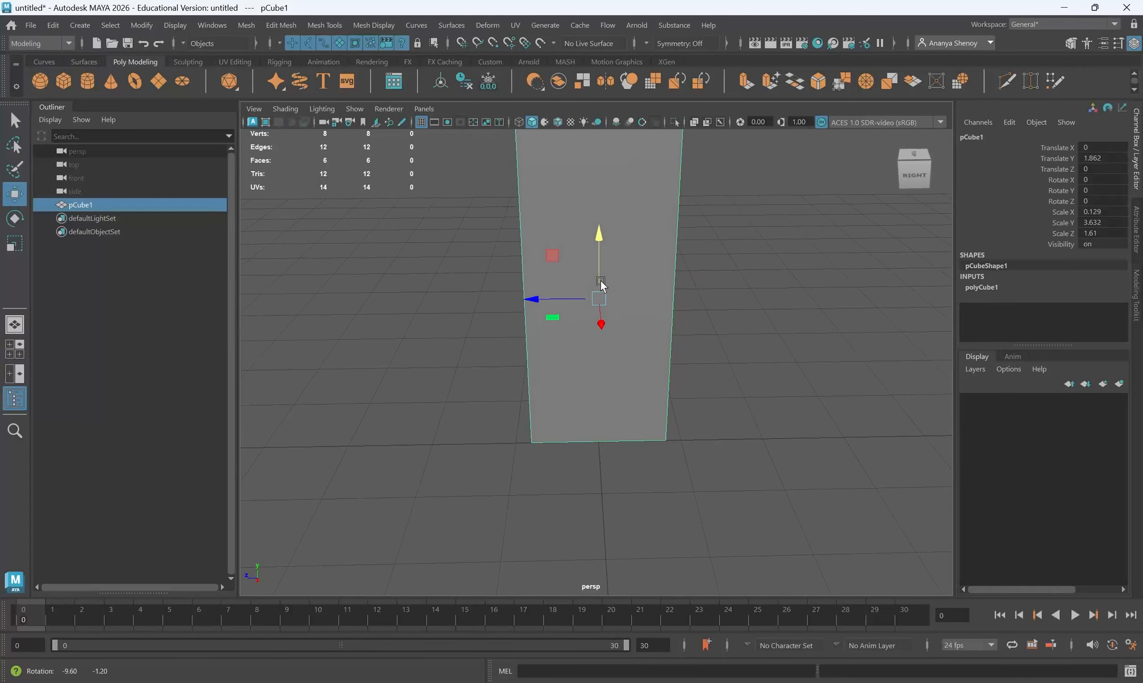
alt+drag(542, 304, 560, 341)
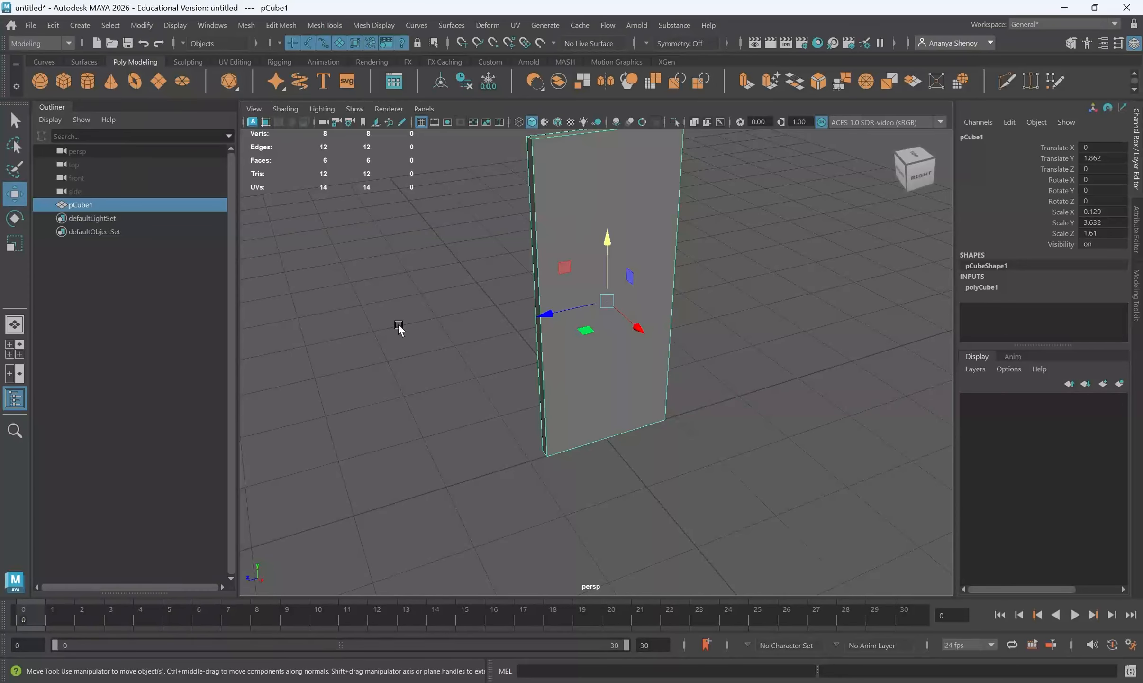
alt+drag(737, 453, 676, 456)
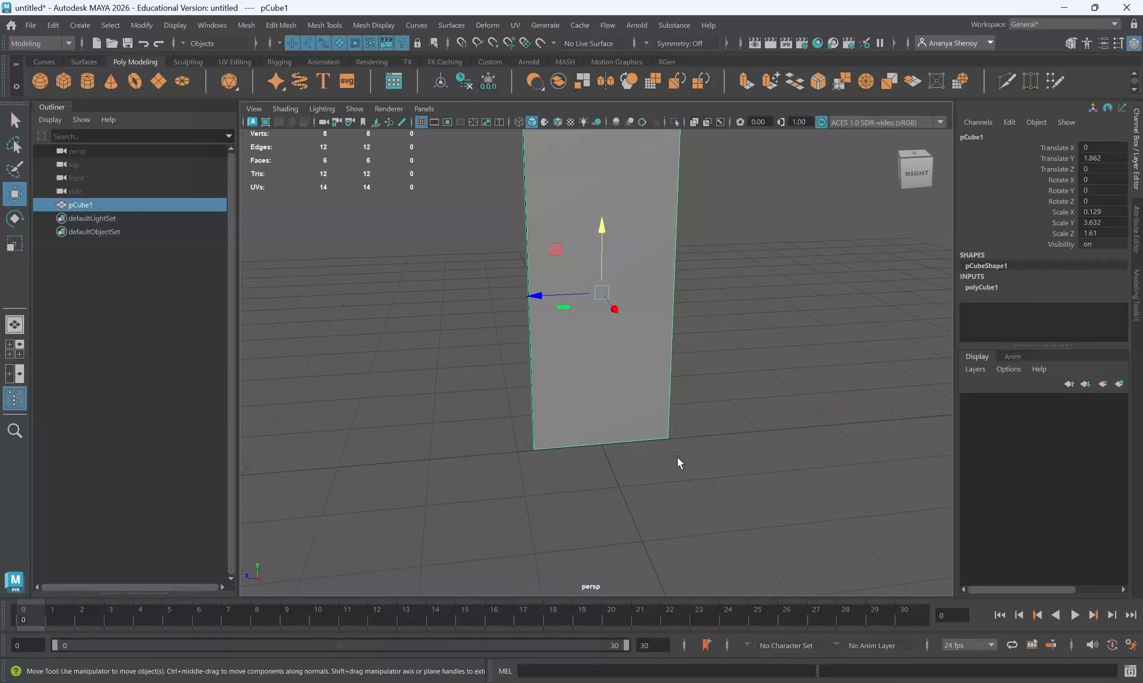
click(142, 24)
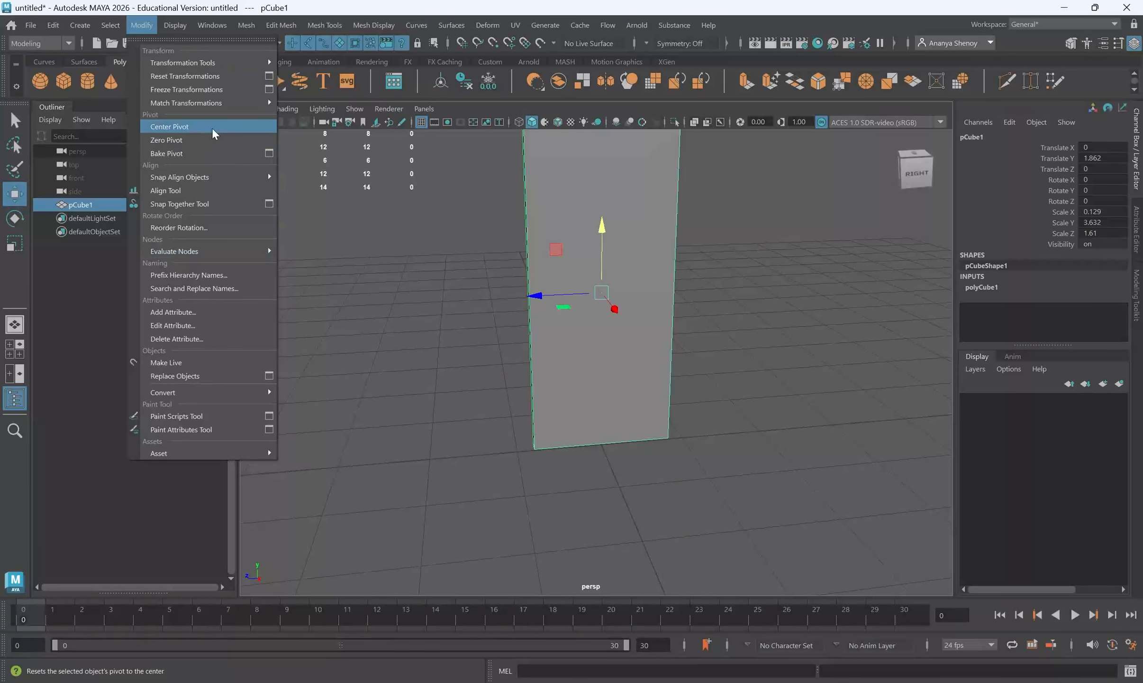
click(617, 276)
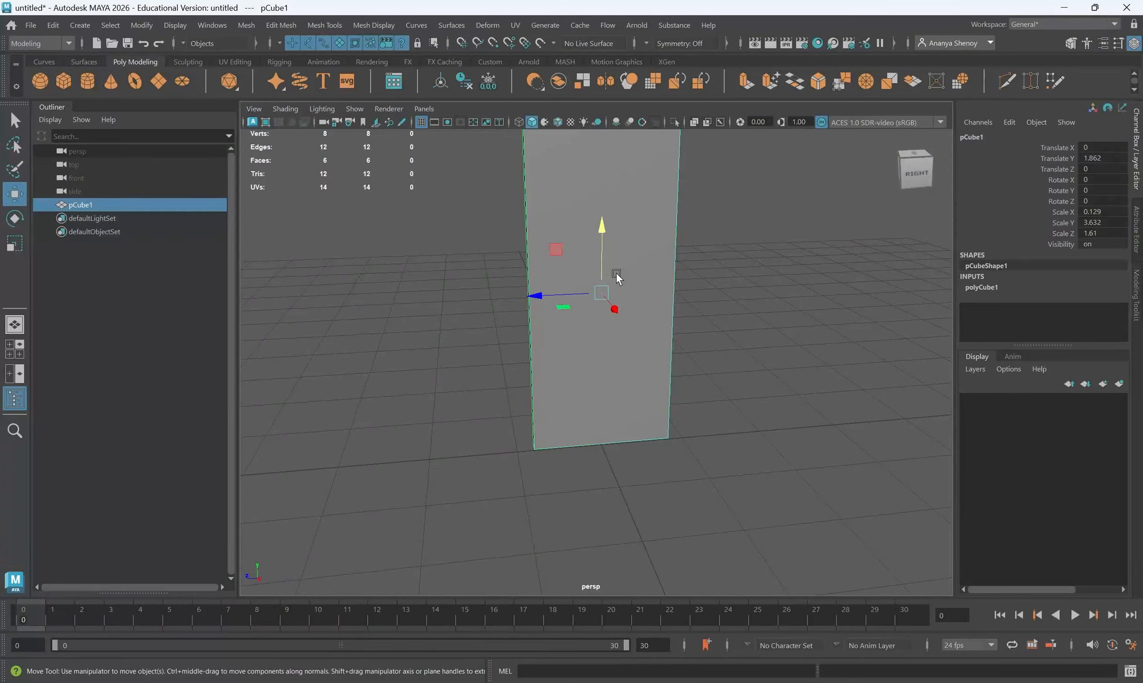
Step: Edit the panel's pivot, shifting it along Z toward one side edge and up near the panel's top
key(d)
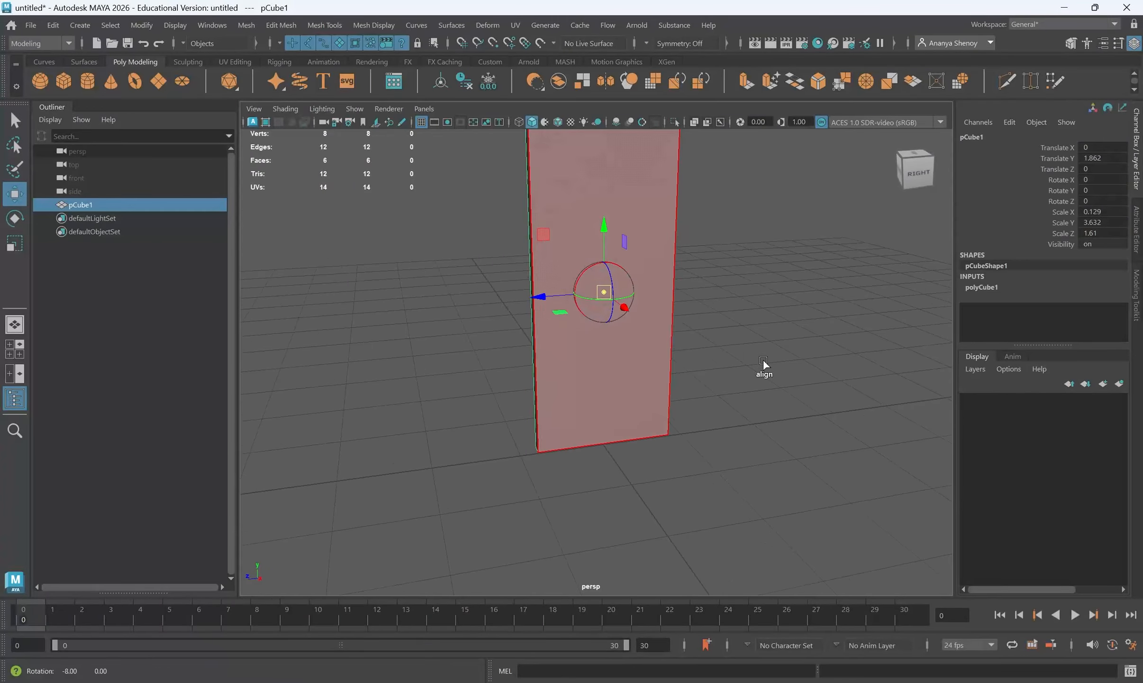
alt+drag(766, 366, 681, 320)
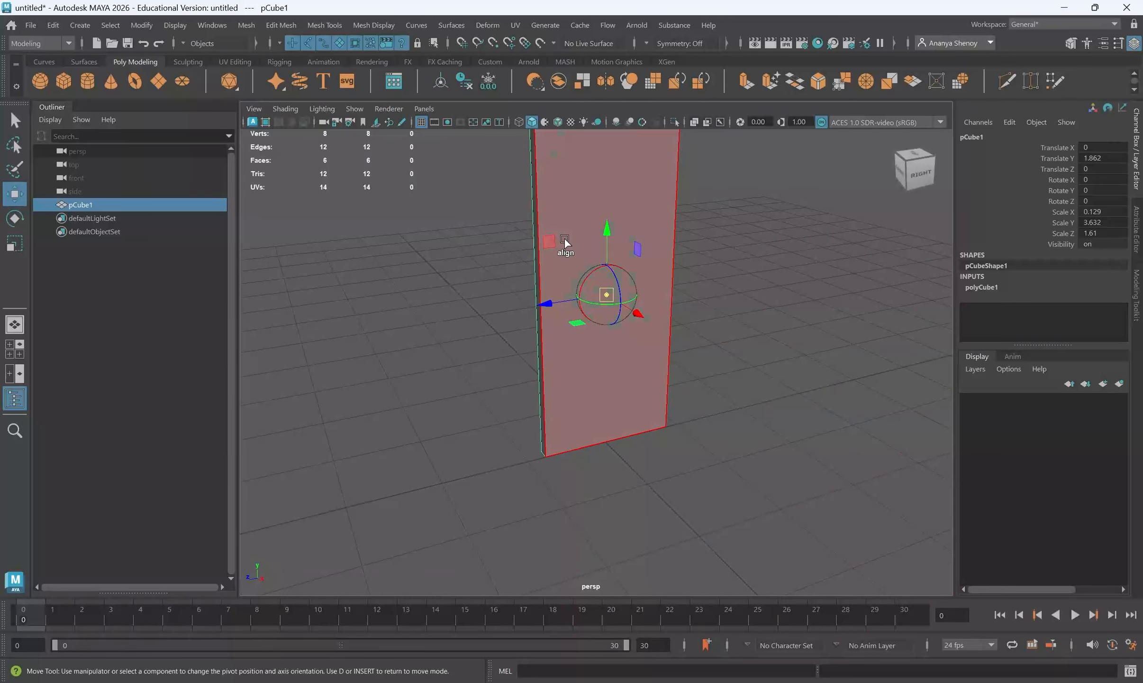
alt+middle_drag(875, 245, 769, 299)
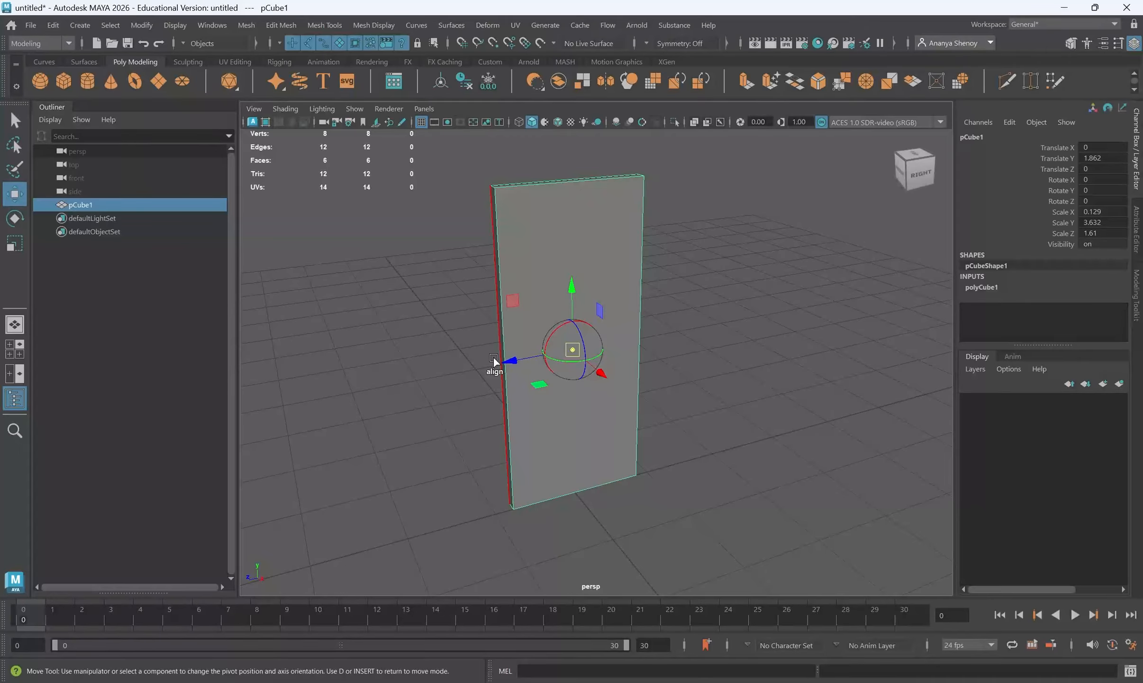
drag(511, 357, 560, 366)
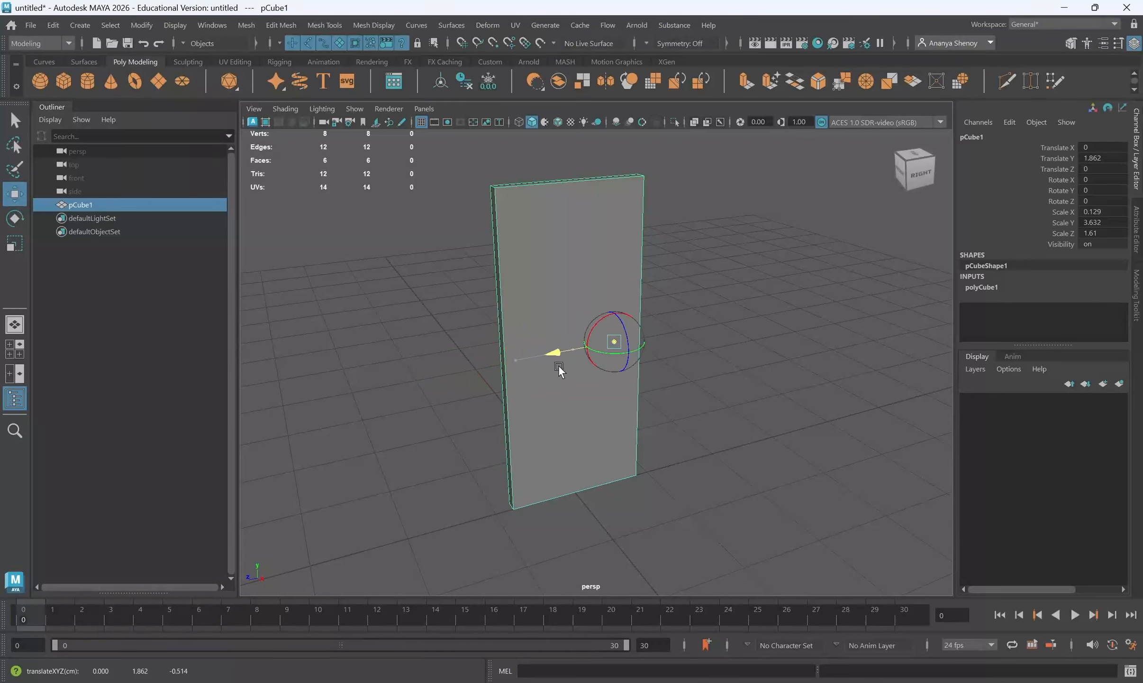
drag(602, 282, 602, 143)
Step: Snap and align the panel's pivot to its opposite narrow side face, and leave pivot editing
alt+drag(530, 419, 481, 314)
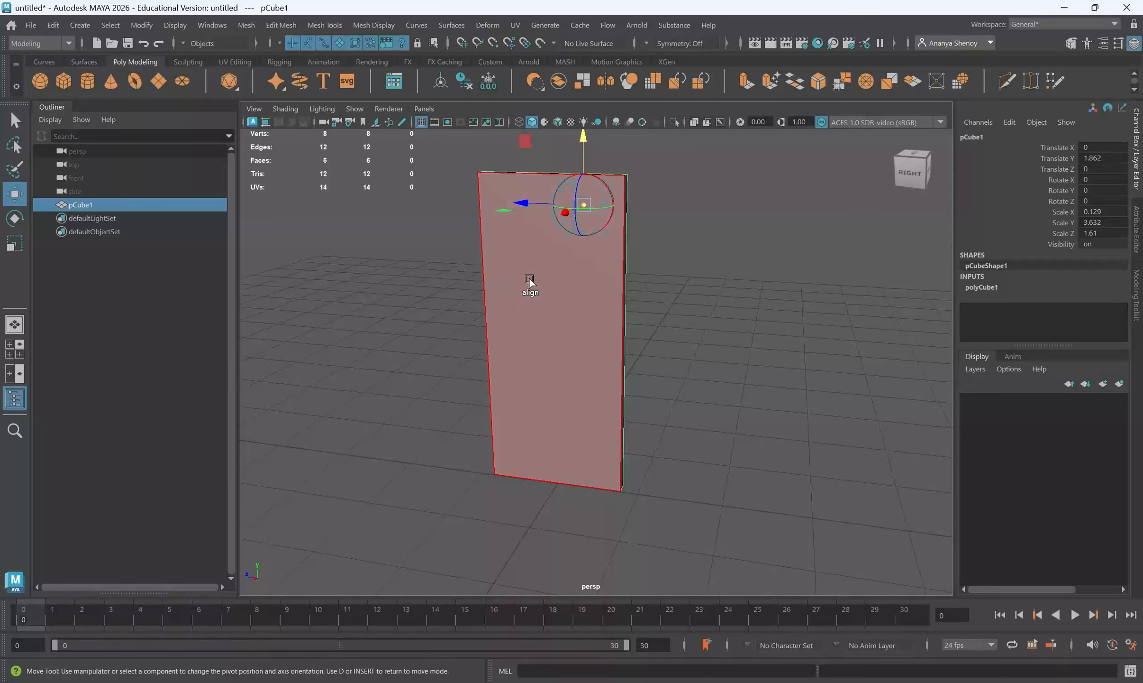
alt+drag(469, 557, 577, 493)
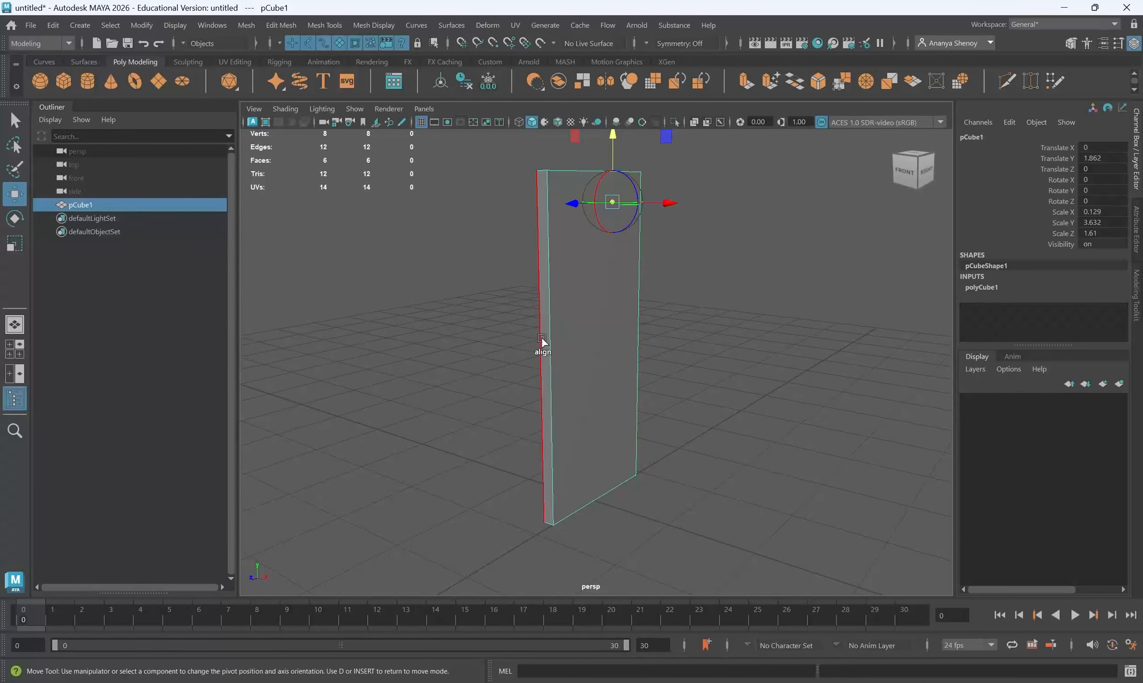
click(545, 340)
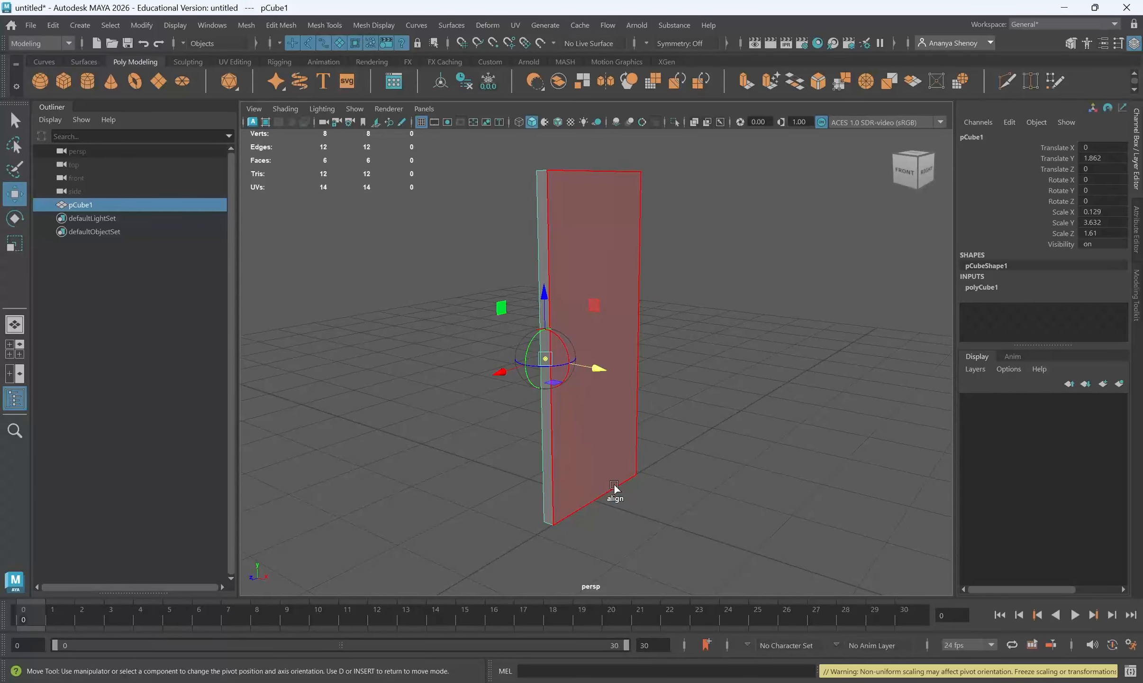
alt+drag(615, 492, 717, 454)
alt+drag(582, 369, 741, 464)
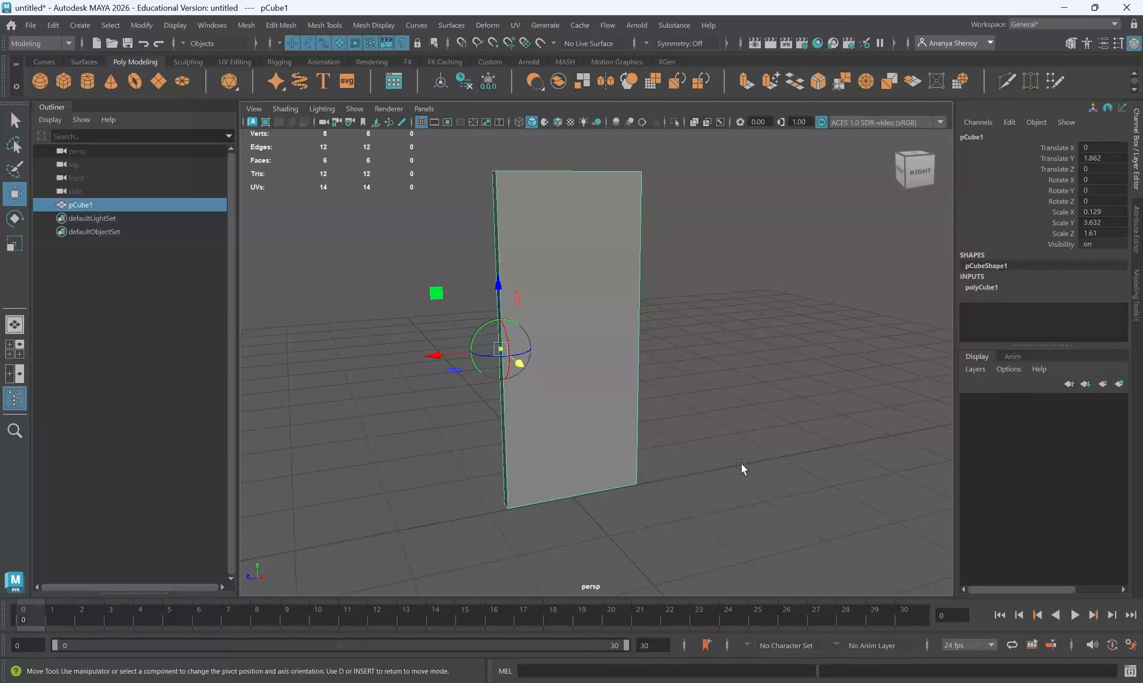
key(d)
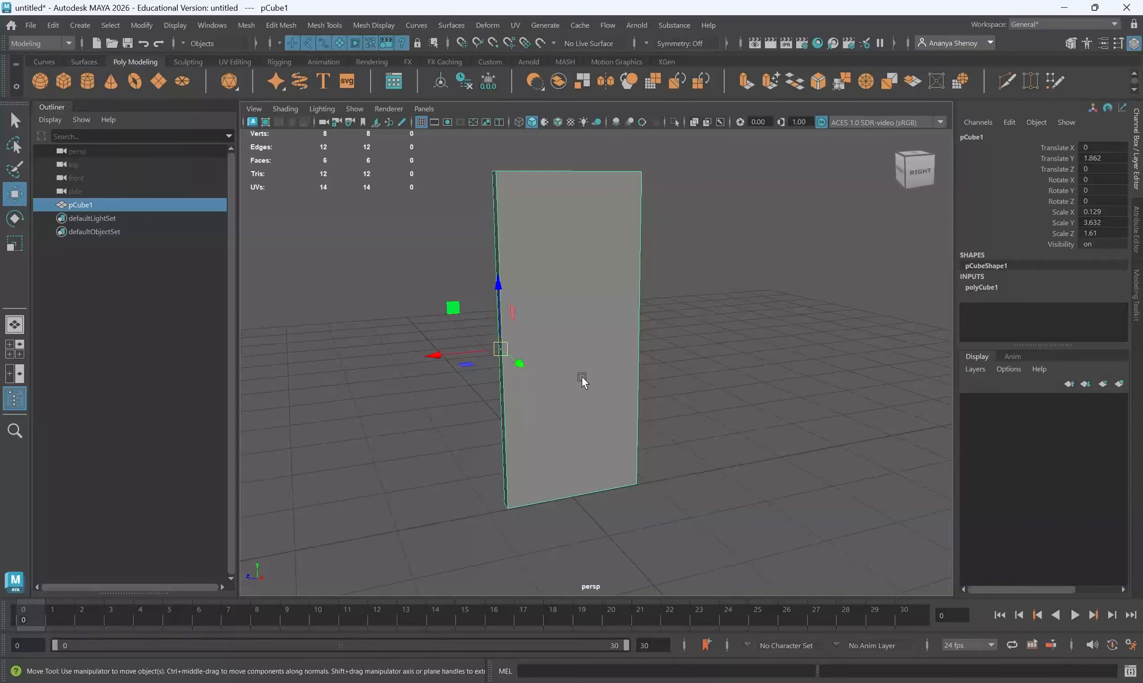
Step: Undo a test move of the panel, reset the Move tool's settings, and check the Rotate and Scale tool settings
drag(455, 362, 577, 367)
key(ctrl+z)
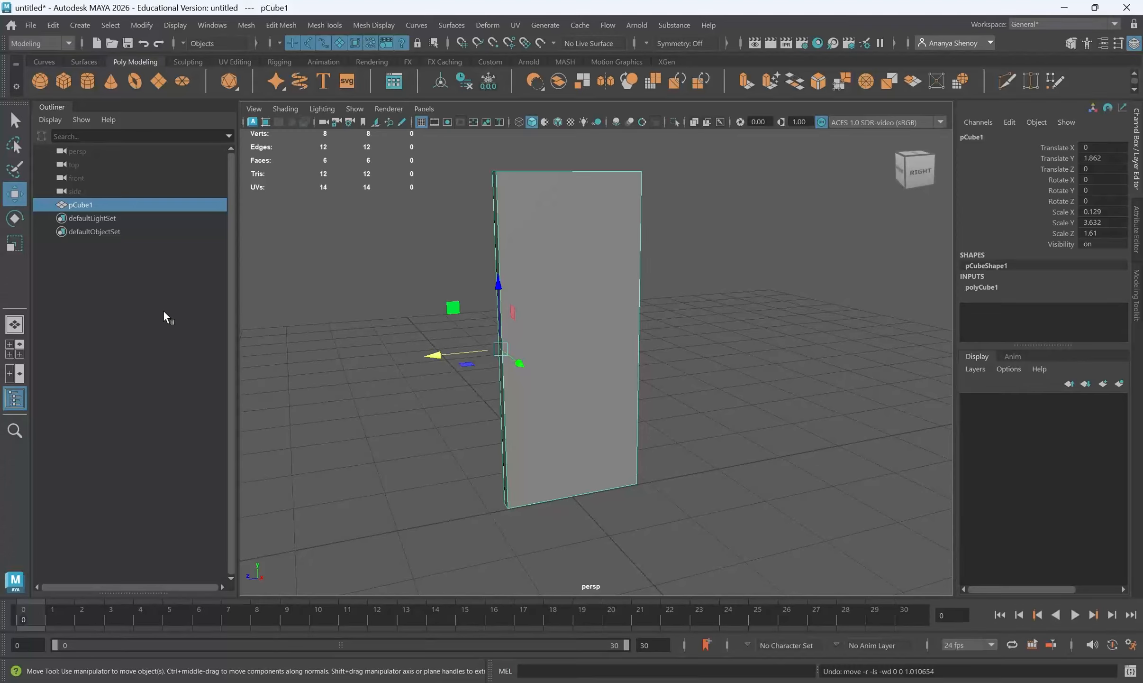
double_click(16, 196)
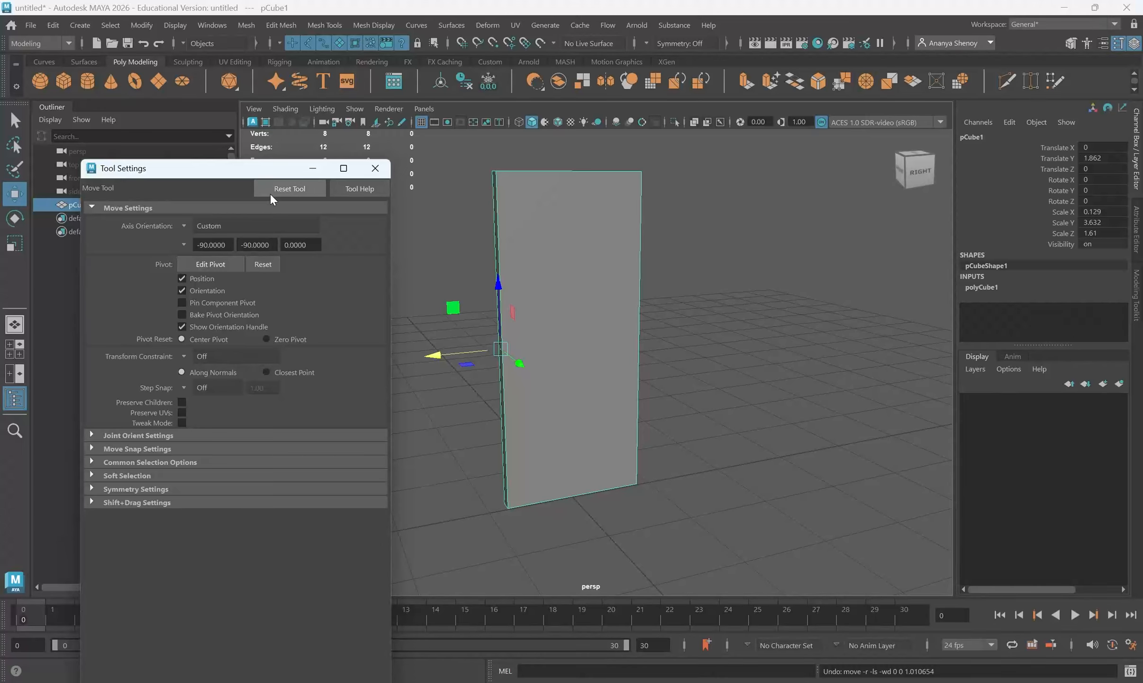
click(291, 189)
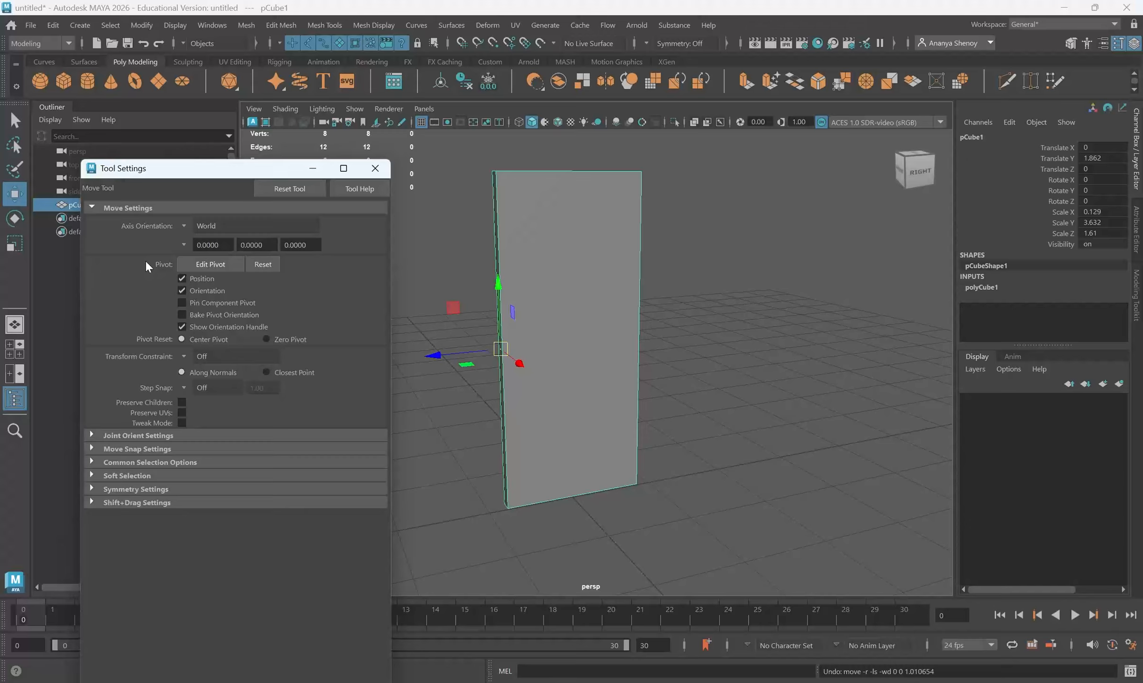
click(14, 218)
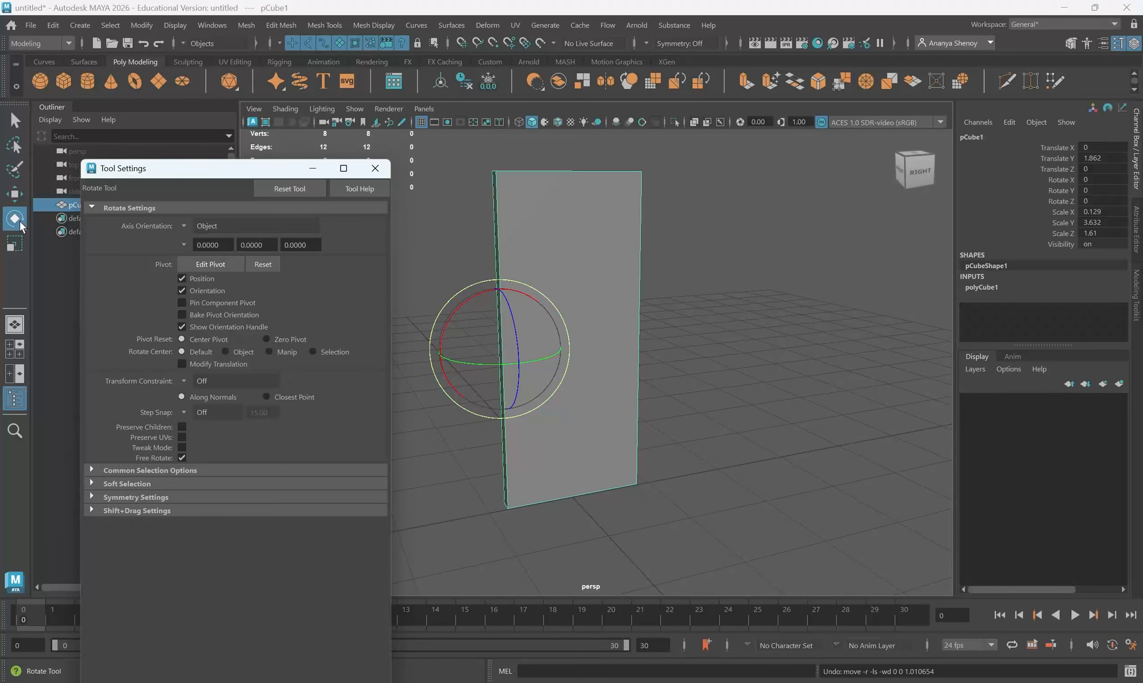
click(14, 244)
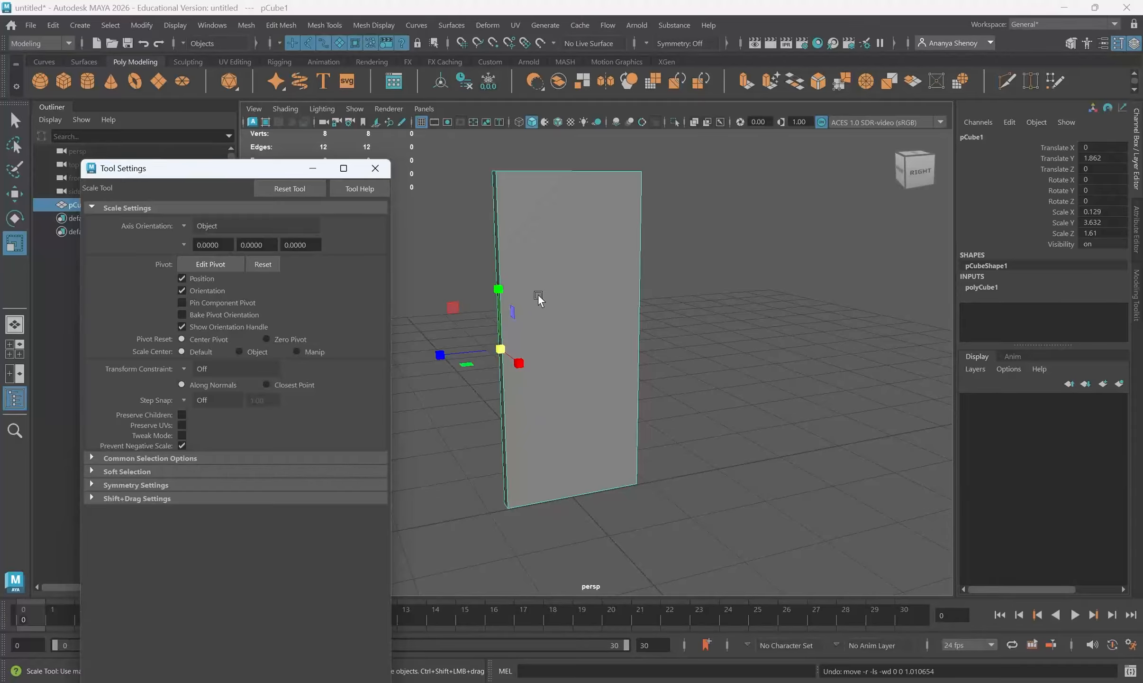
Step: Try freely rotating the panel around its side pivot, undo the rotation, and close the tool settings
key(e)
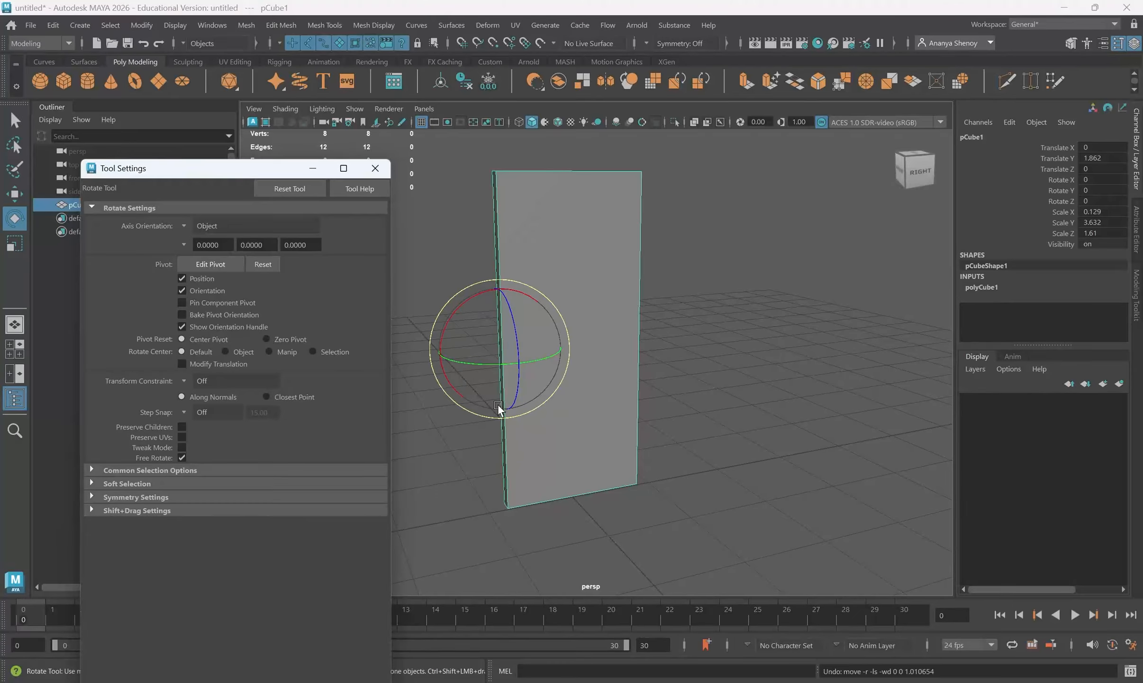
drag(493, 368, 427, 258)
key(ctrl+z)
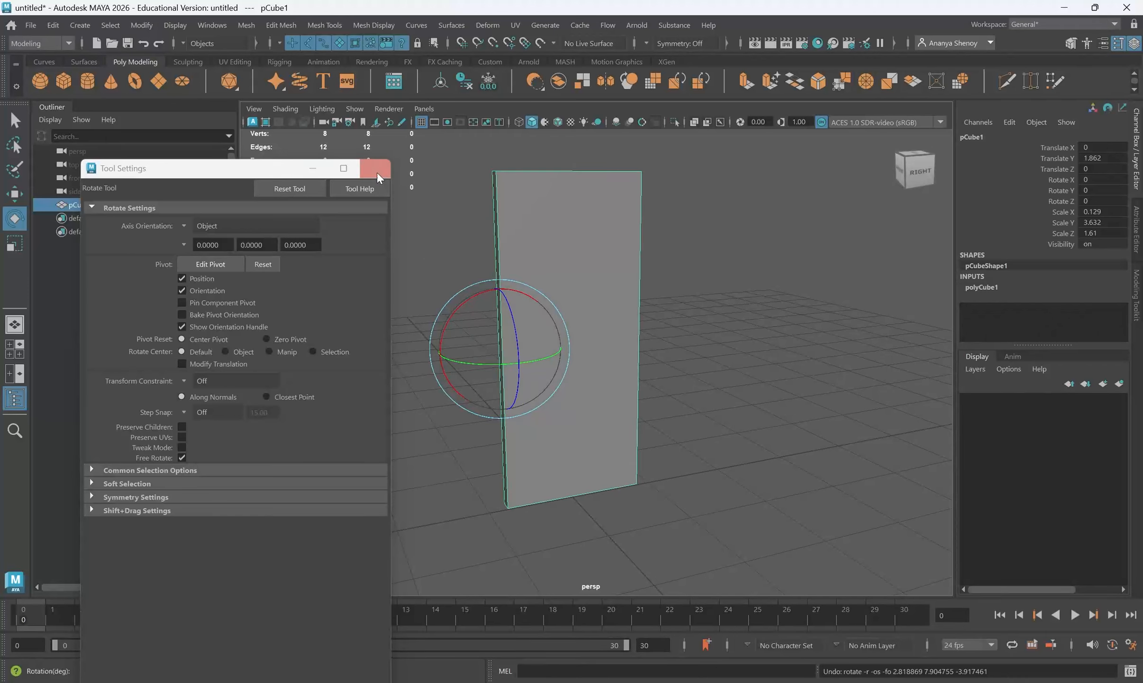
click(375, 168)
Step: Try swinging the panel about its Y axis around the side pivot like a door, and undo the rotation
alt+drag(722, 429, 586, 435)
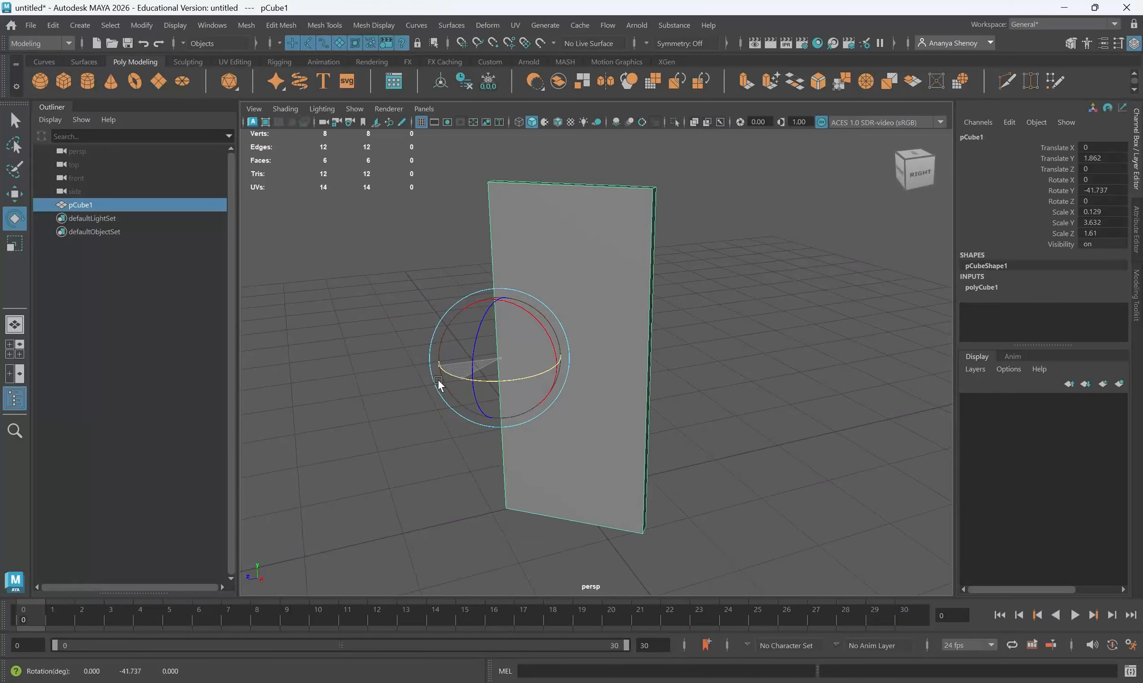
drag(441, 380, 516, 391)
key(ctrl+z)
scroll(653, 433, down, 3)
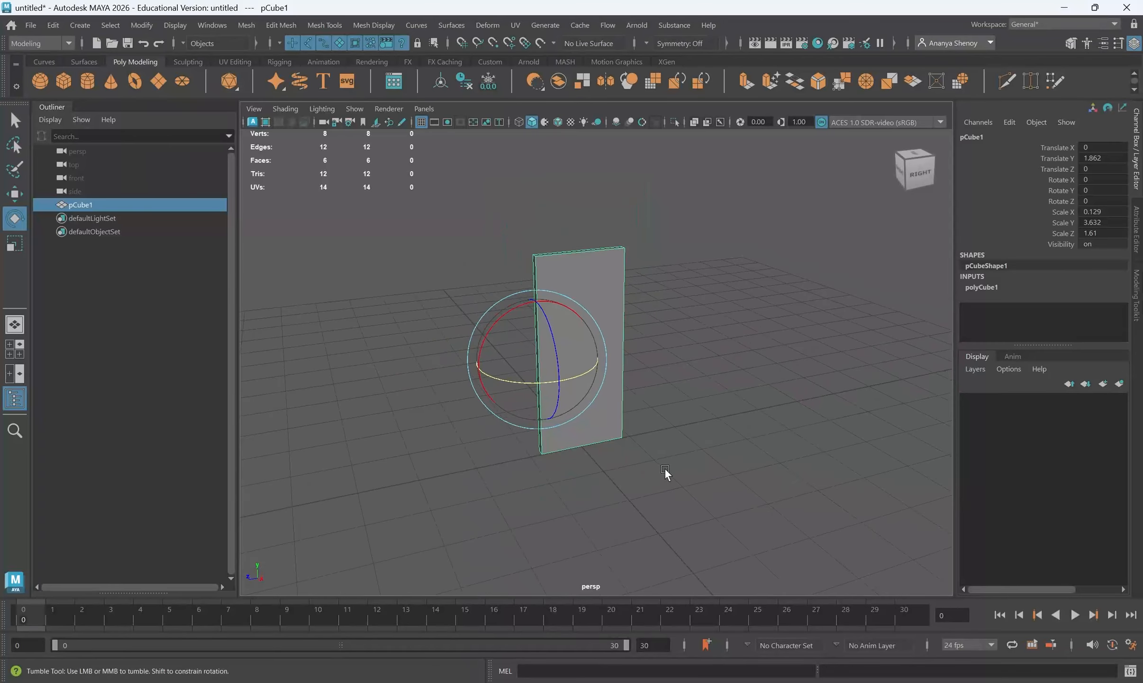
alt+drag(665, 468, 644, 462)
key(w)
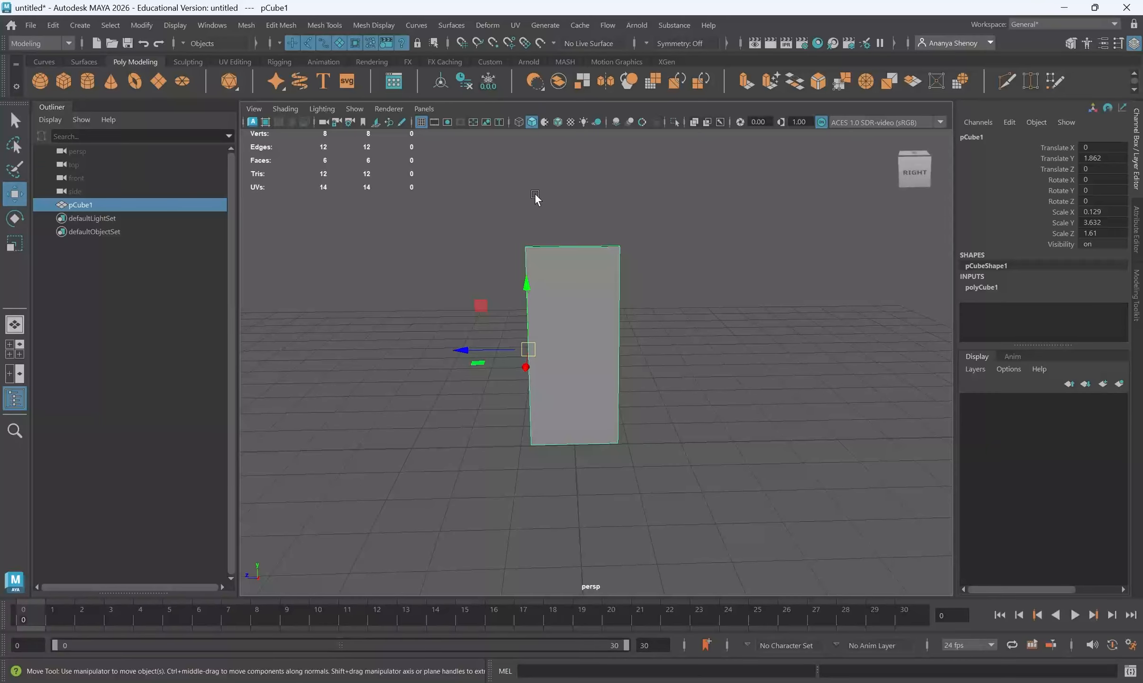
Step: Create a polygon cylinder and place it beside the panel at about Translate Y 1.054 and Translate Z -2.836
click(84, 81)
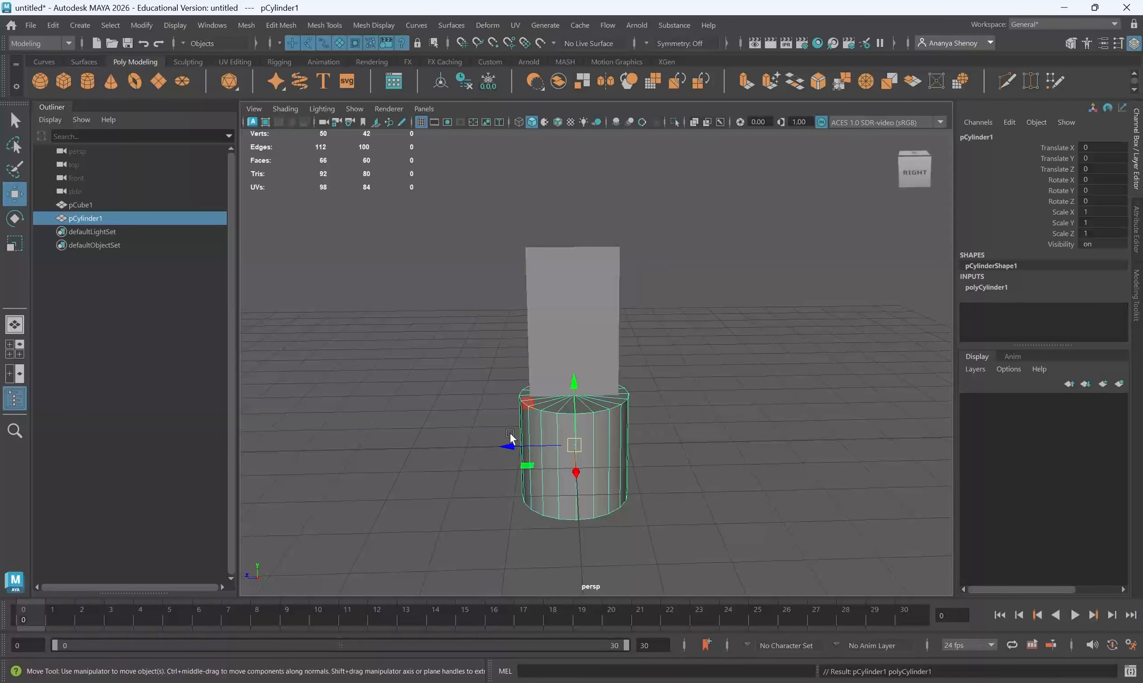
drag(511, 436, 661, 440)
drag(731, 379, 735, 324)
Step: Select the panel and snap its pivot to the centre of the cylinder's top face
click(591, 367)
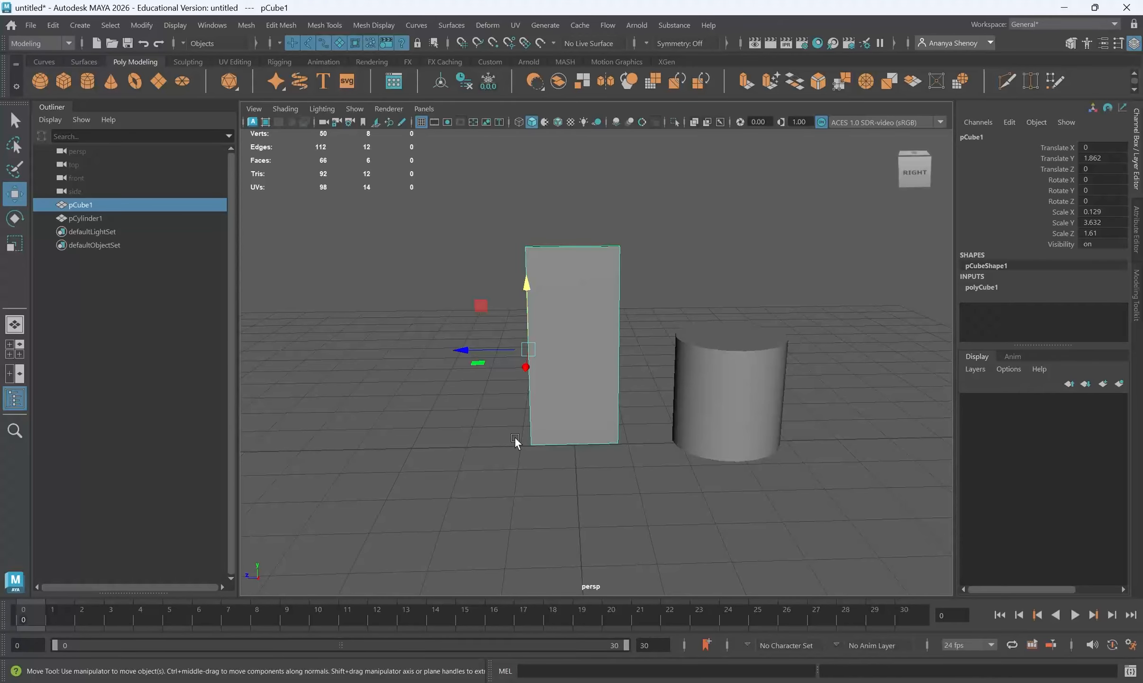
key(d)
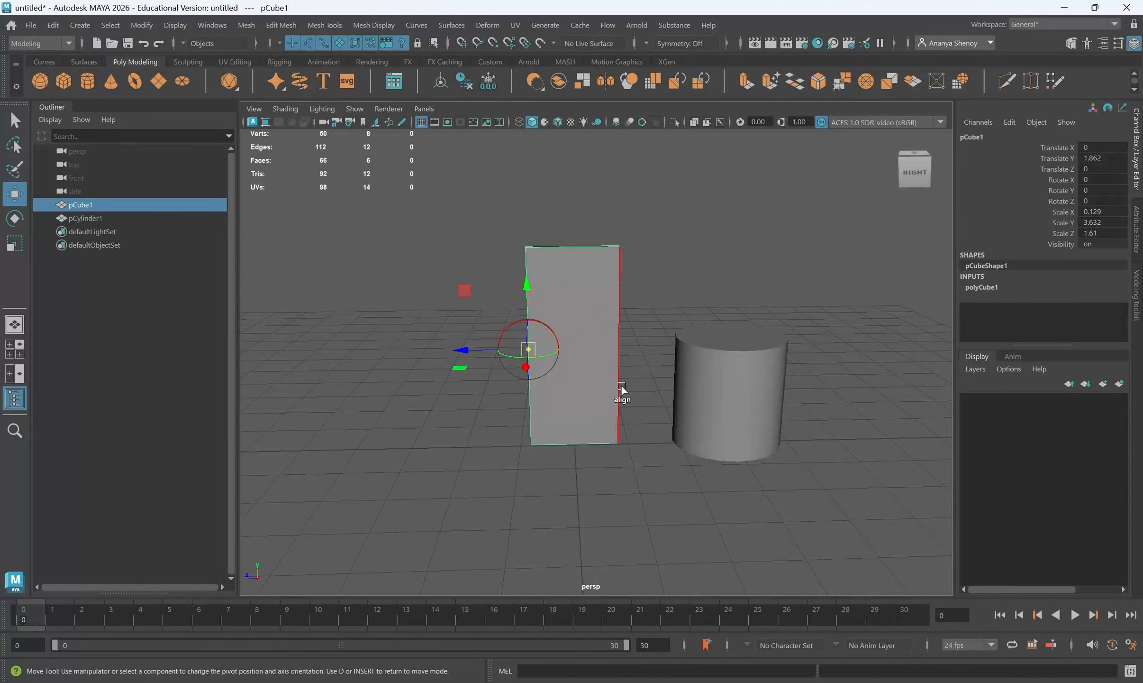
alt+drag(620, 391, 729, 369)
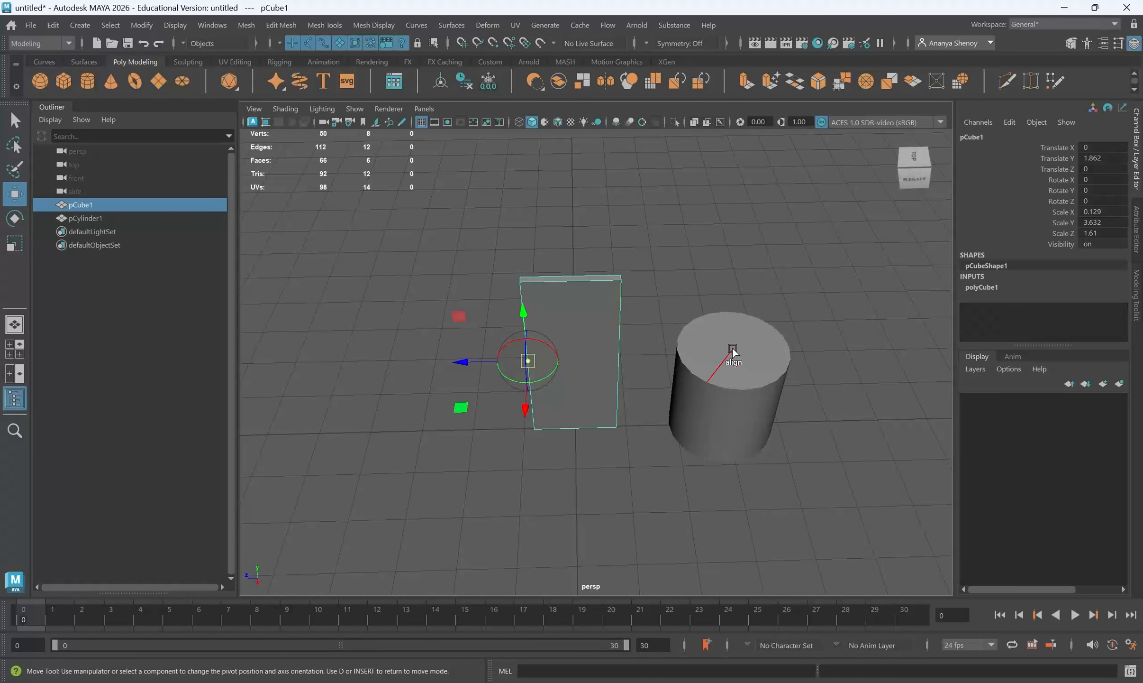
click(735, 348)
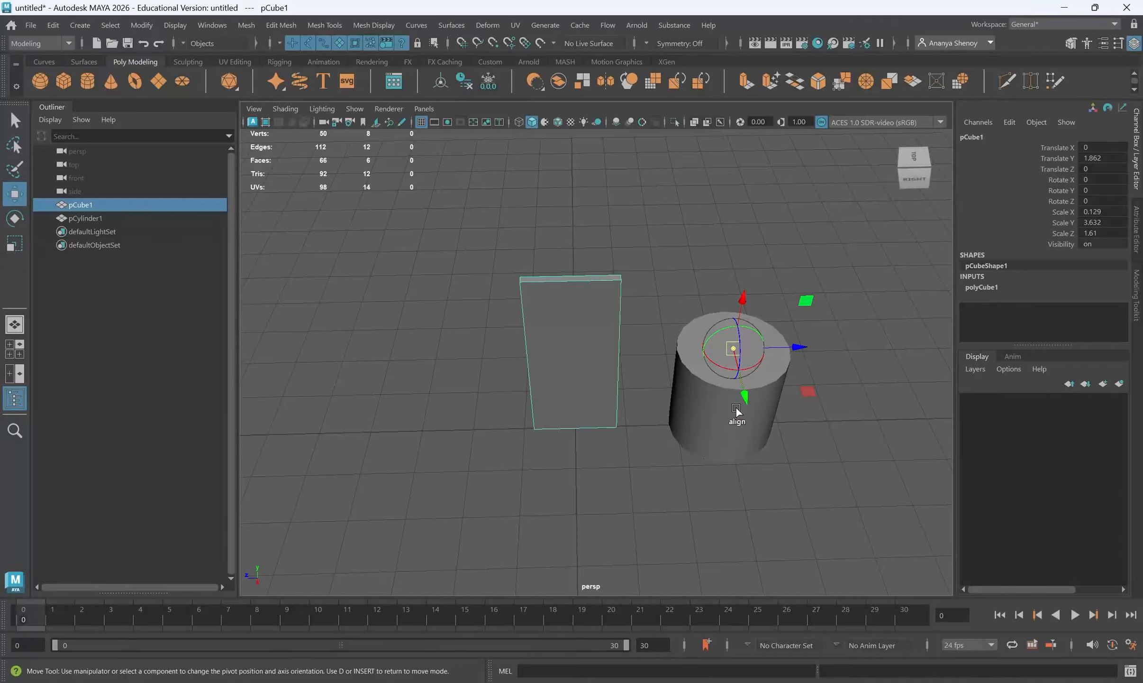
Step: Leave pivot editing, try rotating the panel around its pivot on the cylinder, and undo the rotation
key(d)
key(e)
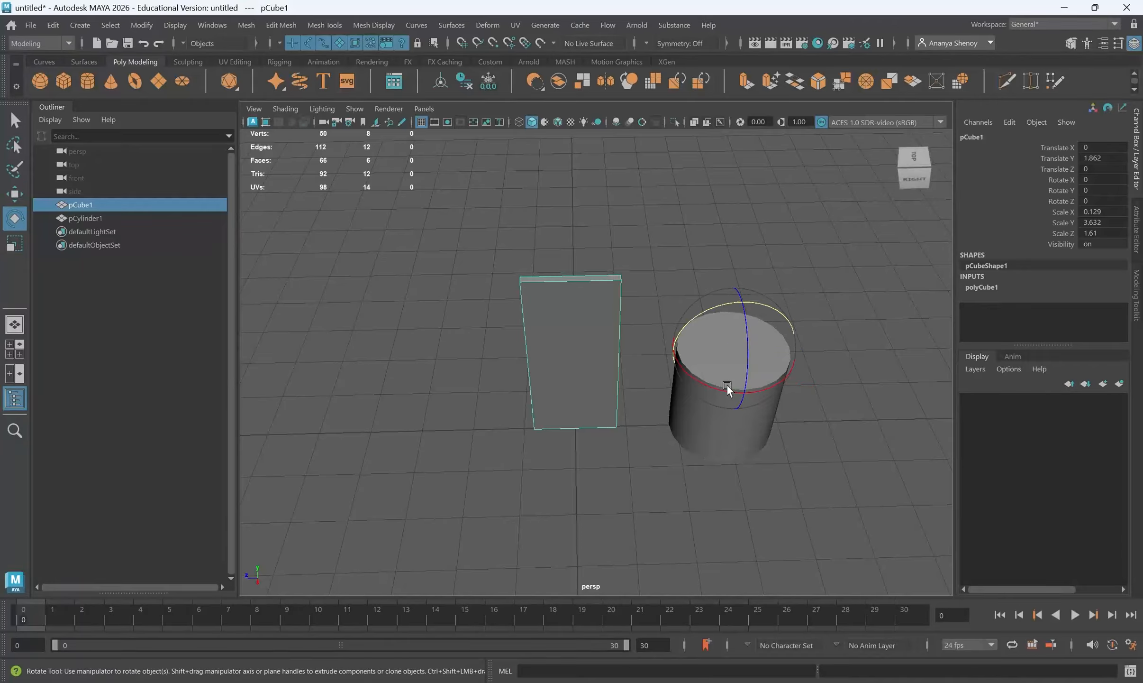
drag(727, 385, 478, 414)
key(ctrl+z)
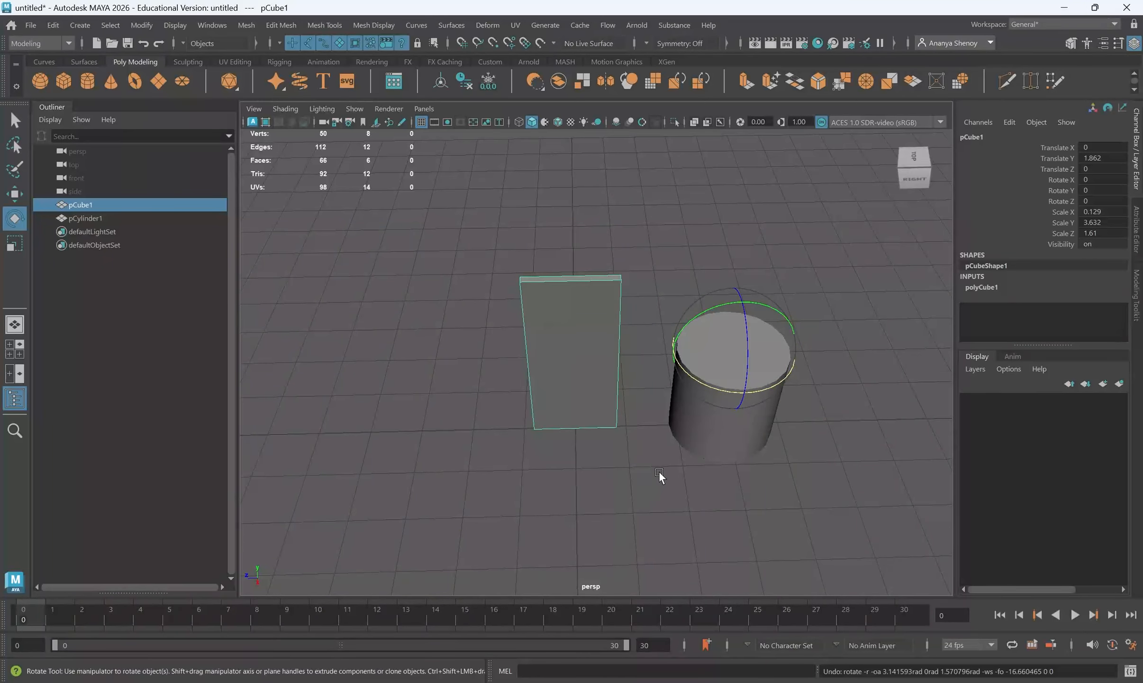
Step: Select both the panel and the cylinder and delete them
alt+drag(659, 471, 659, 442)
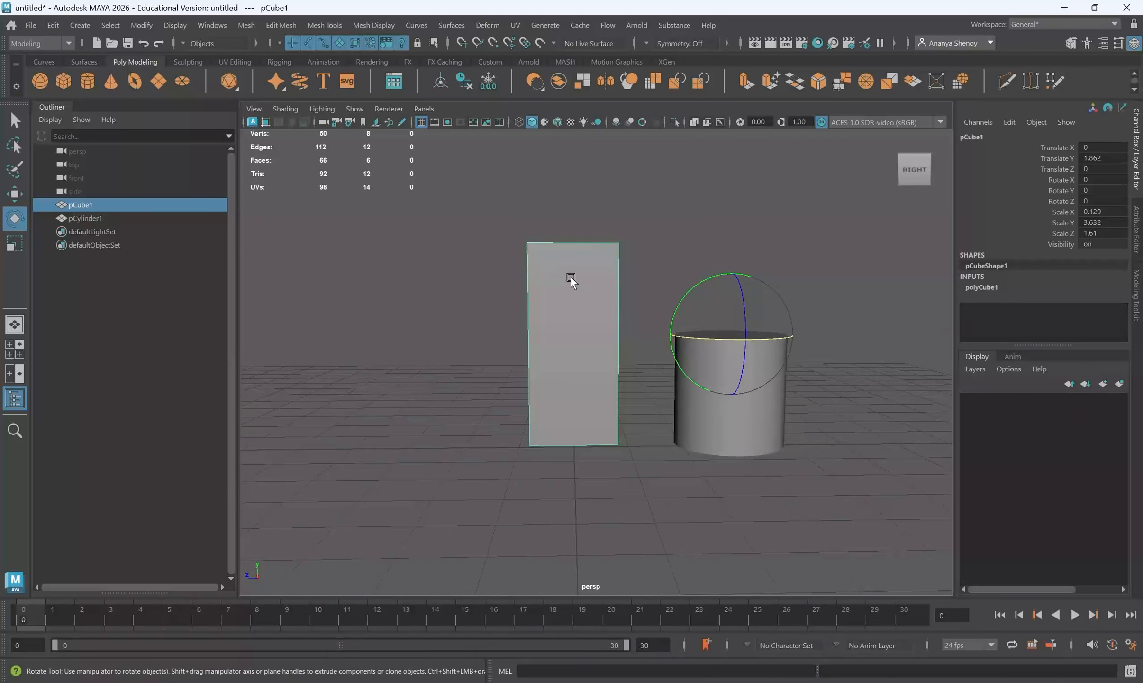
ctrl+shift+drag(480, 205, 853, 493)
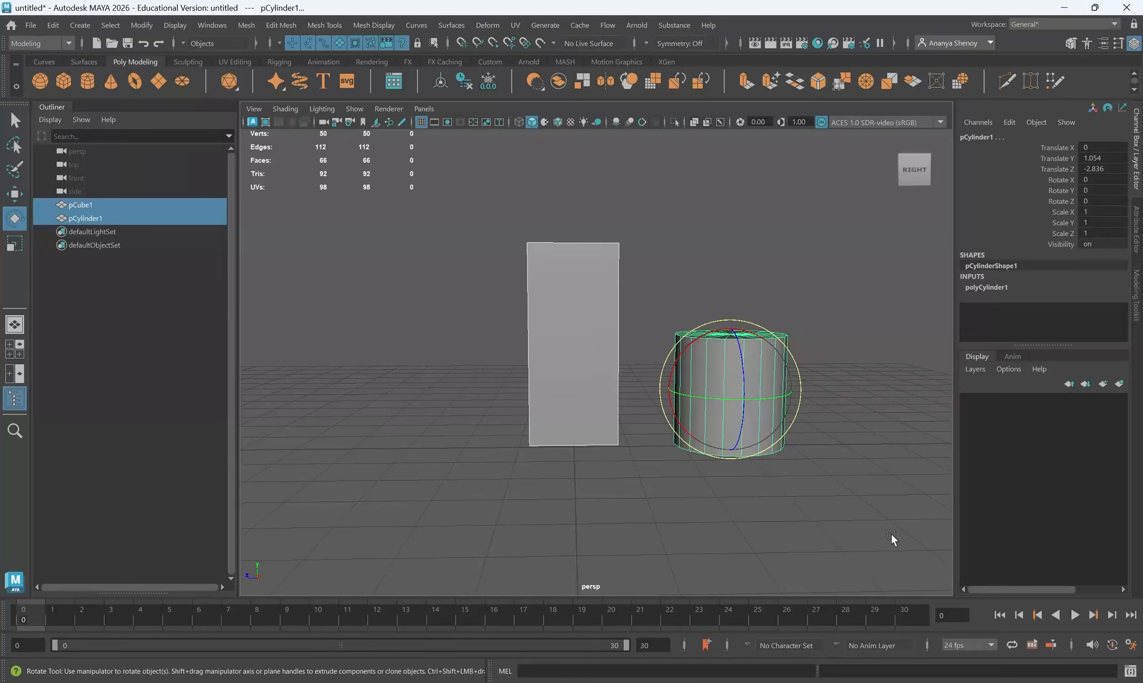
key(Delete)
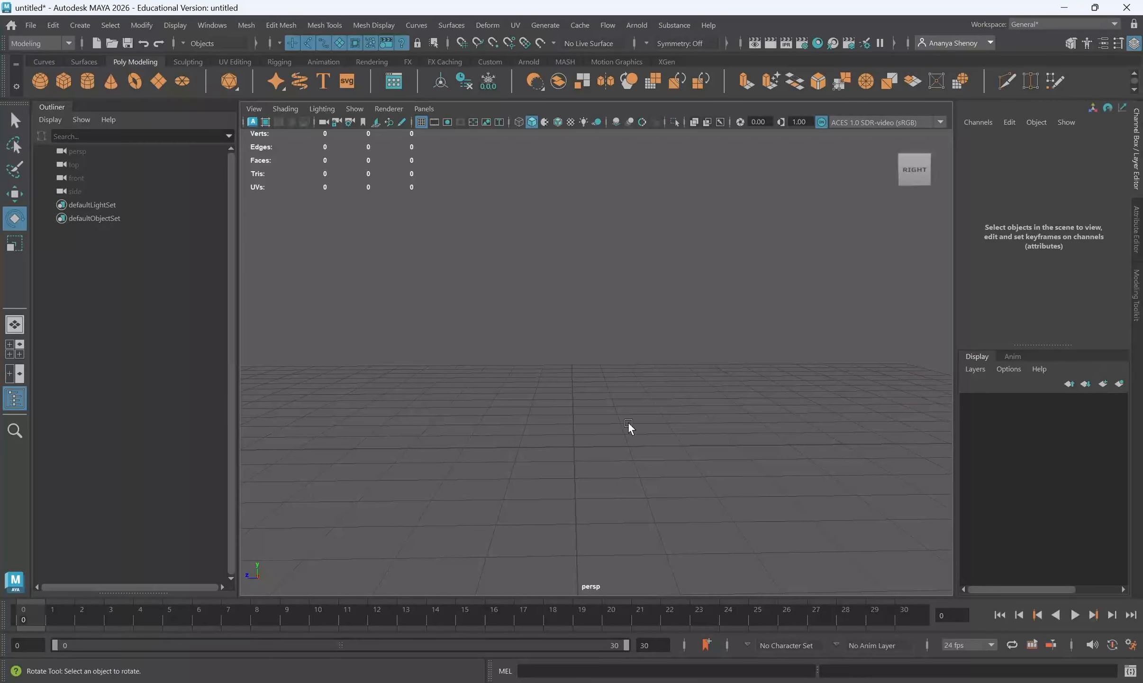
Step: Create a polygon cube, stretch it to about Scale Y 4.306, and raise it to about Translate Y 2.263
click(66, 82)
key(w)
drag(578, 400, 597, 165)
key(r)
key(w)
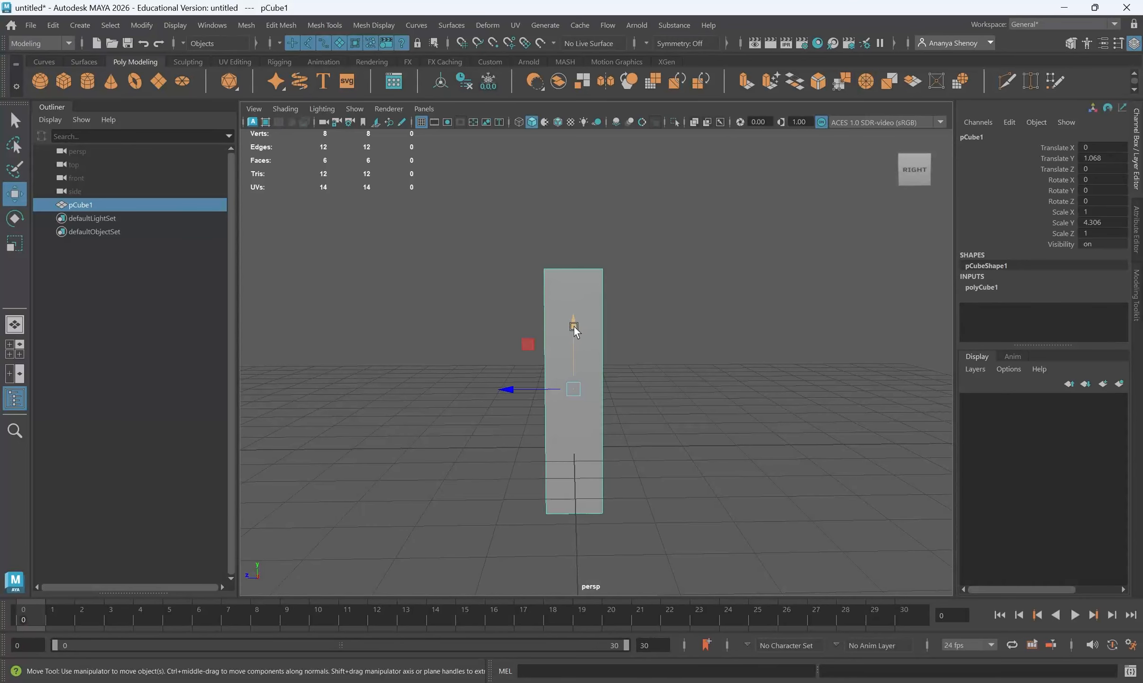
drag(575, 327, 583, 259)
Step: Scale the tall block to about 1.753 in Z and 1.683 in X
key(r)
drag(513, 322, 467, 322)
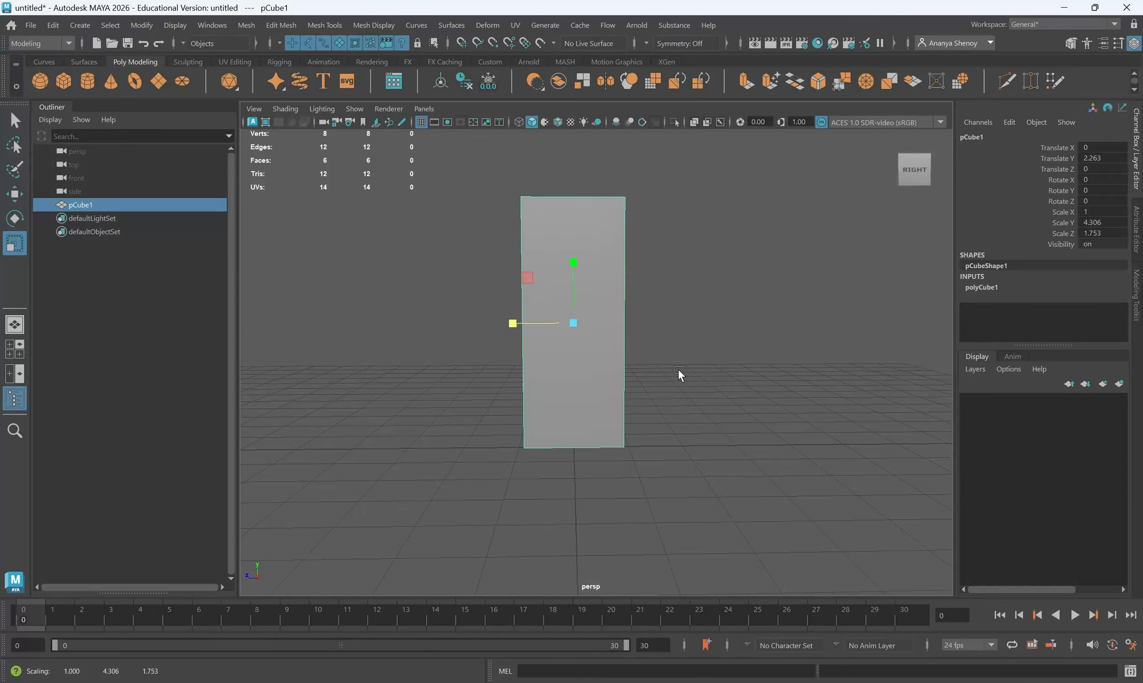
alt+drag(579, 411, 575, 375)
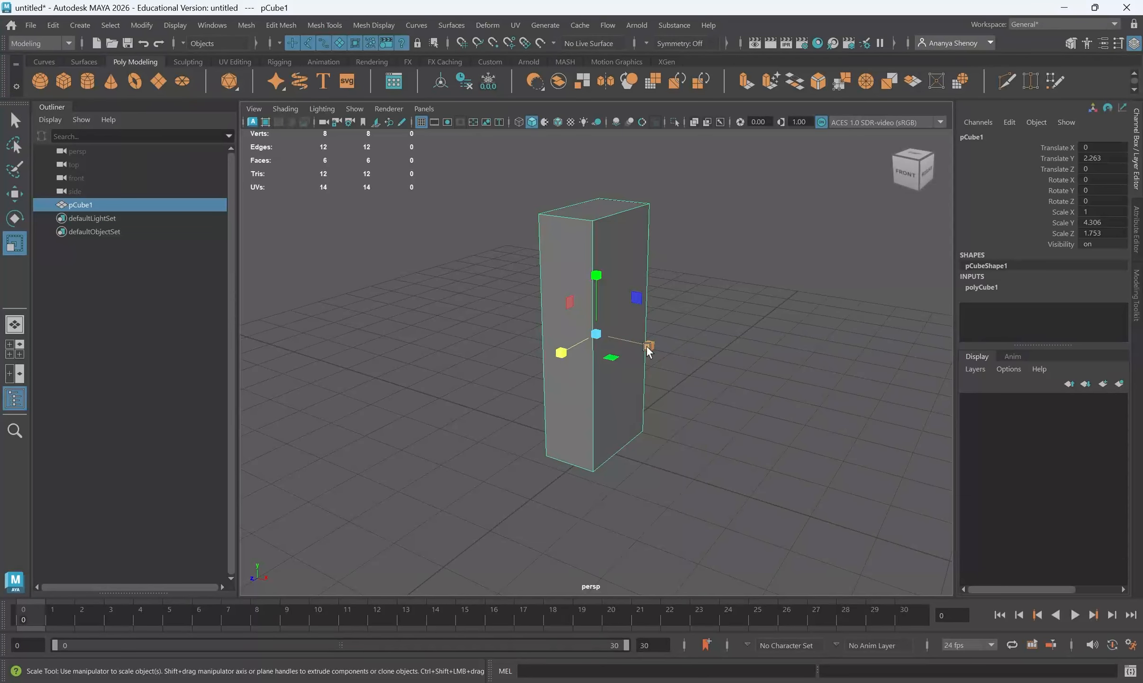
drag(646, 346, 733, 373)
drag(653, 347, 619, 338)
Step: Duplicate the block, thin the copy to about Scale Z 0.274, and place it against the block's side at about Translate Z -1.017
key(ctrl+d)
key(w)
drag(556, 357, 682, 368)
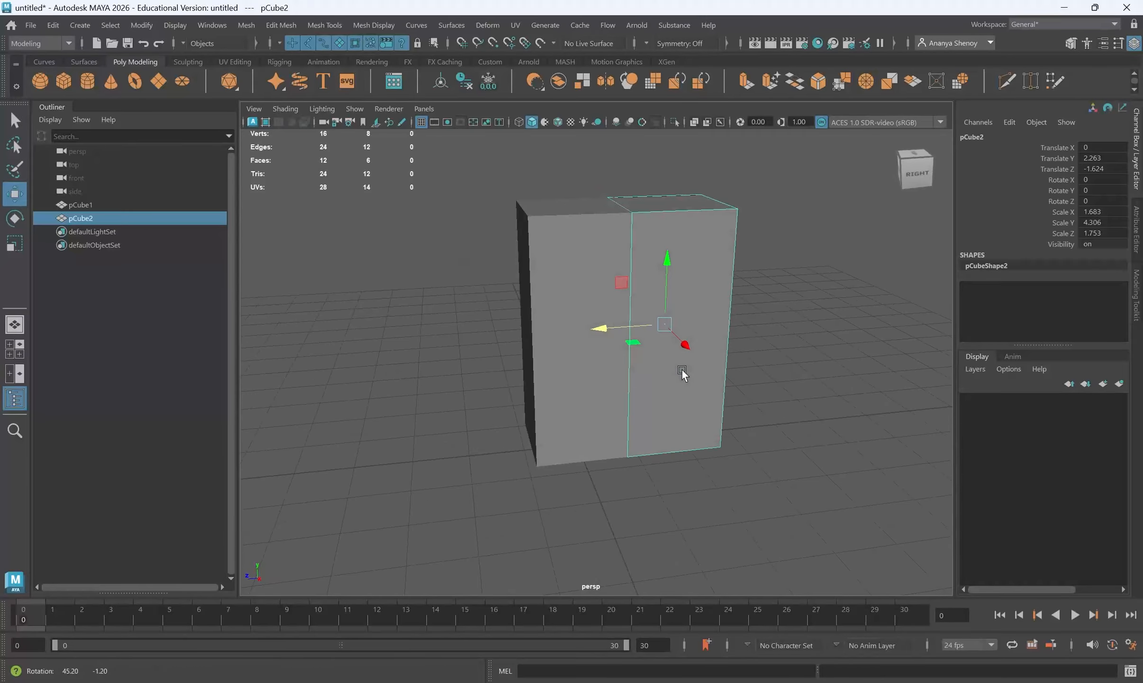
key(r)
drag(606, 327, 625, 460)
key(w)
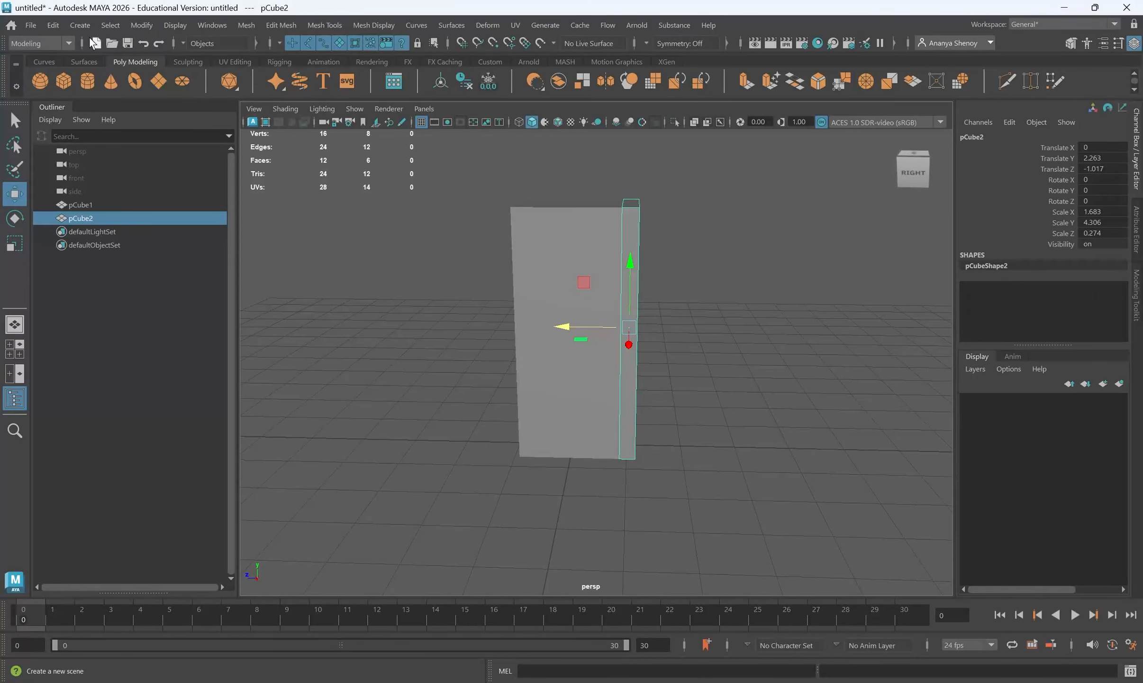
Step: Try mirroring the thin side panel across the world Z axis with Cut Geometry off, and undo the mirror
click(246, 25)
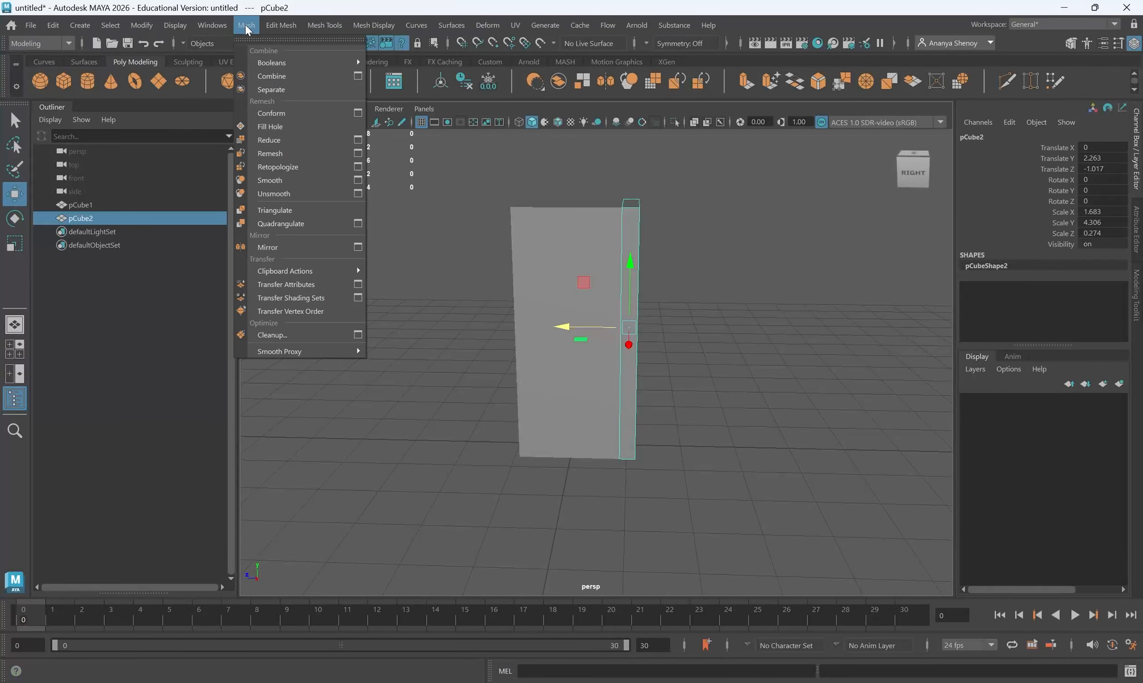
click(288, 247)
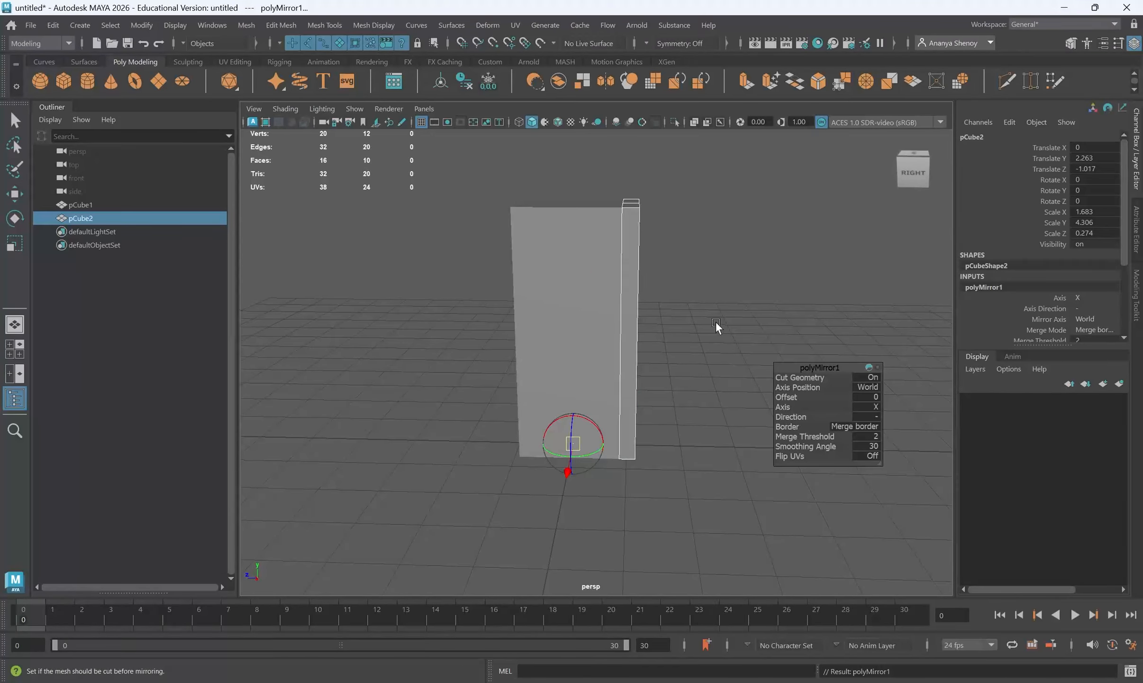
click(870, 405)
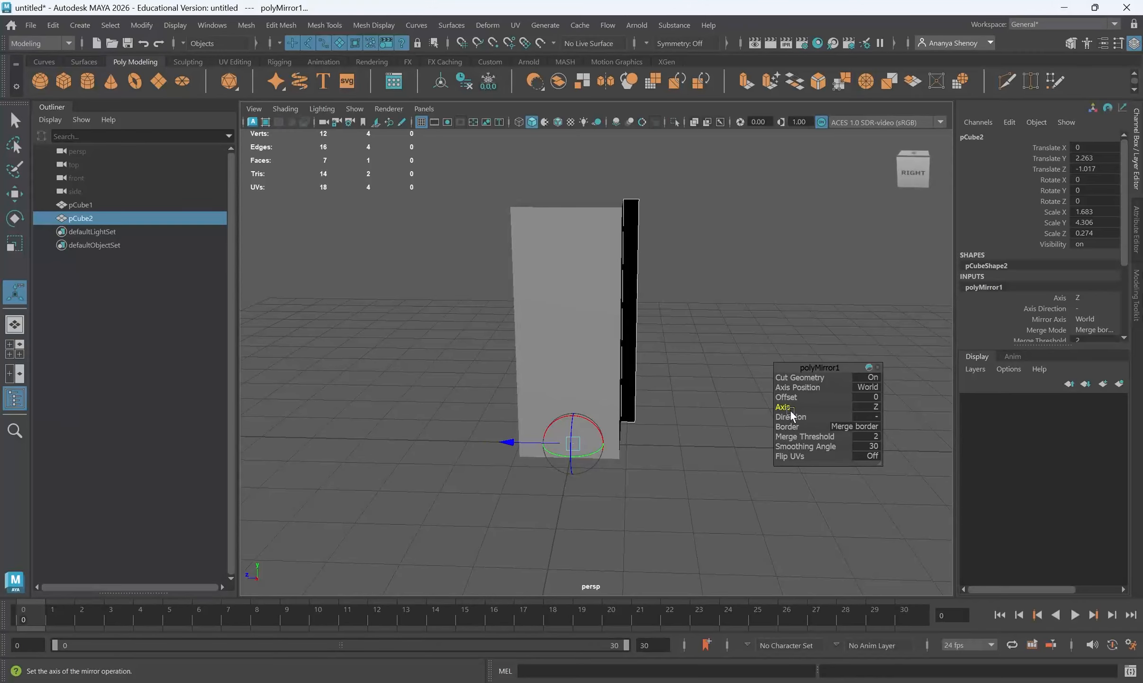
click(873, 378)
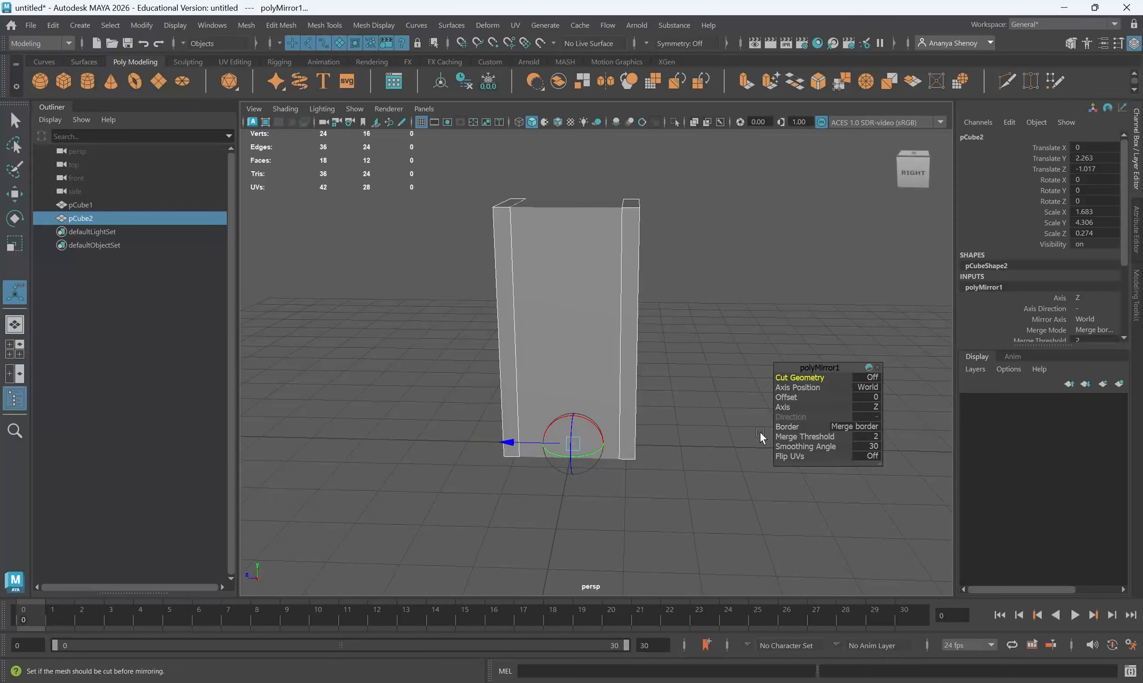
alt+drag(576, 326, 637, 356)
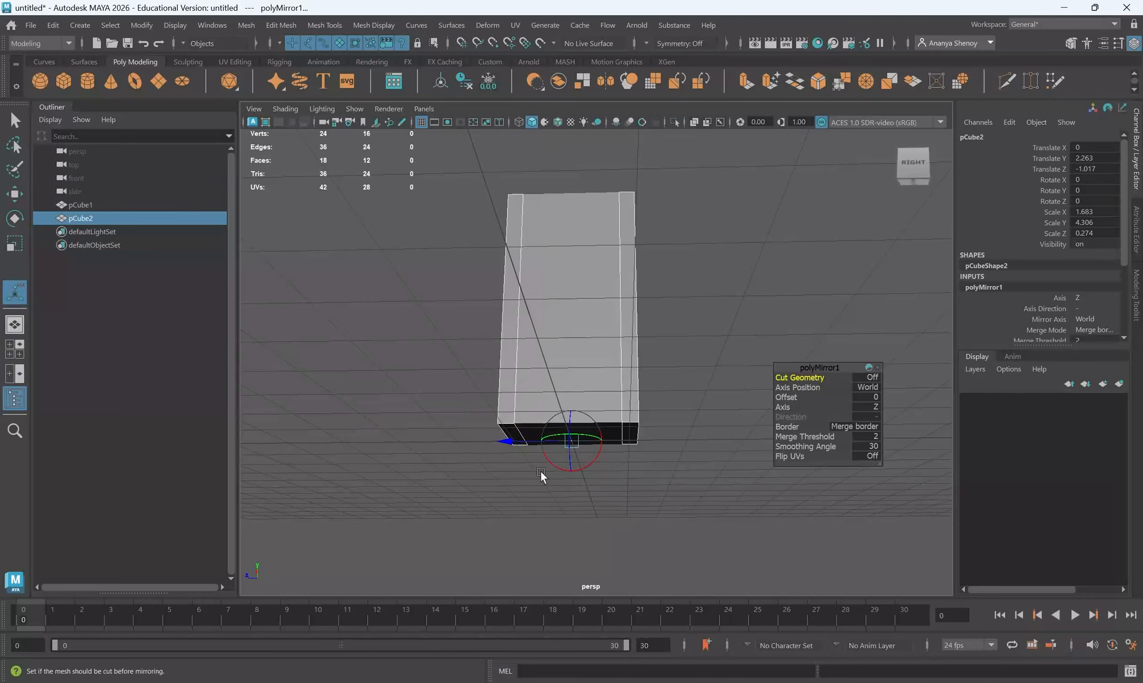
key(ctrl+z)
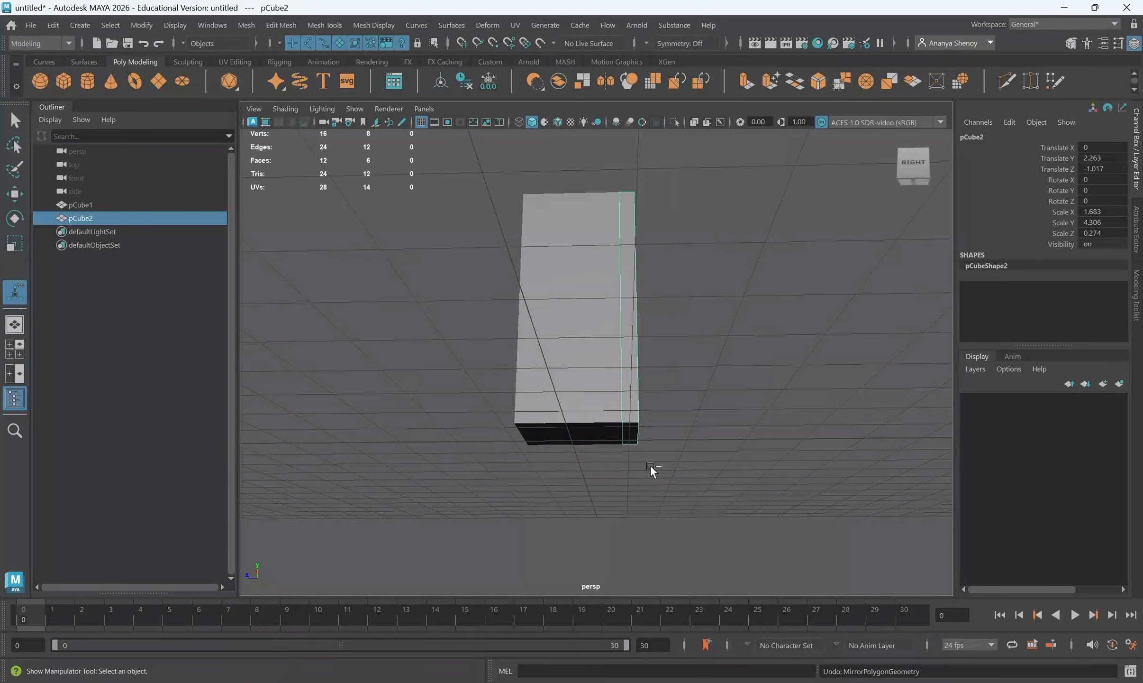
Step: Select the block and thin panel together and move them off the grid centre, with the block at about Translate Y 8.135 and Z -12.137
alt+drag(747, 424, 710, 399)
scroll(673, 341, down, 5)
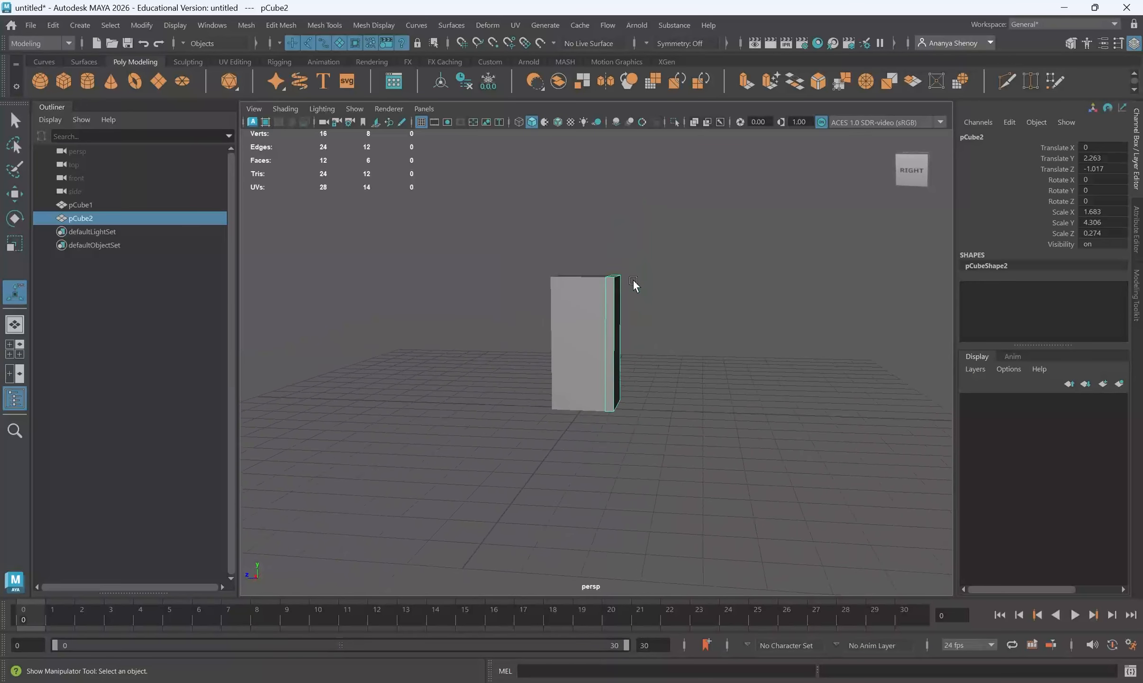
drag(545, 276, 663, 488)
key(w)
drag(518, 355, 796, 291)
key(f)
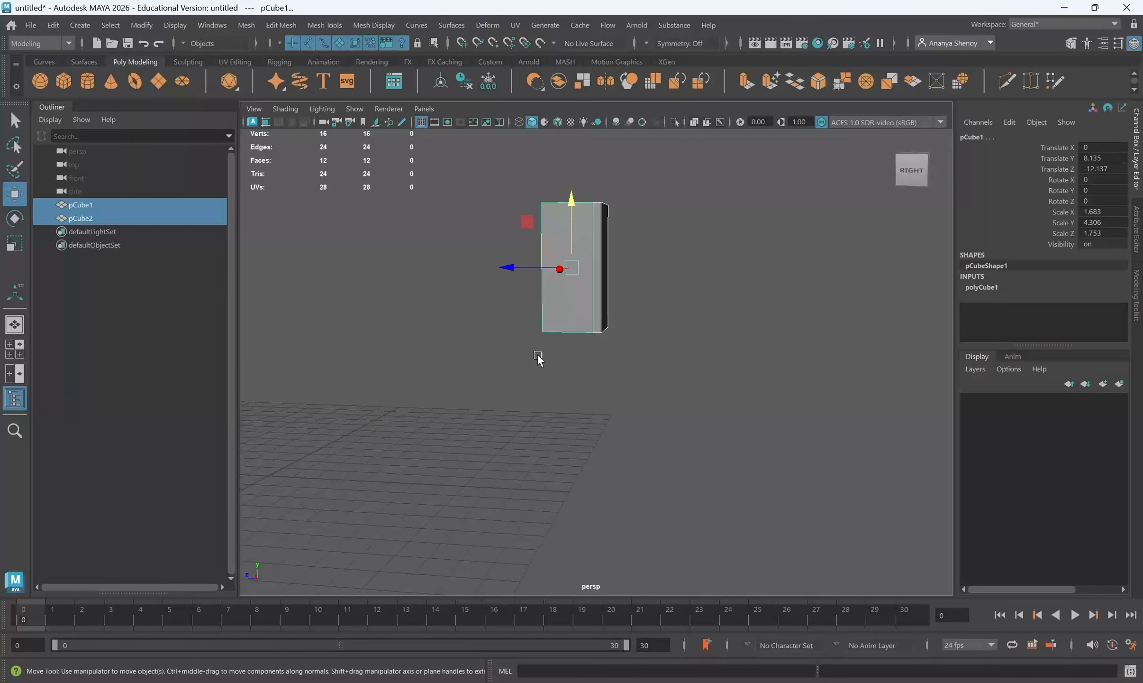
Step: Try mirroring only the relocated thin panel across the world Z axis with Cut Geometry off, and undo it
alt+drag(538, 359, 768, 308)
click(768, 308)
click(620, 312)
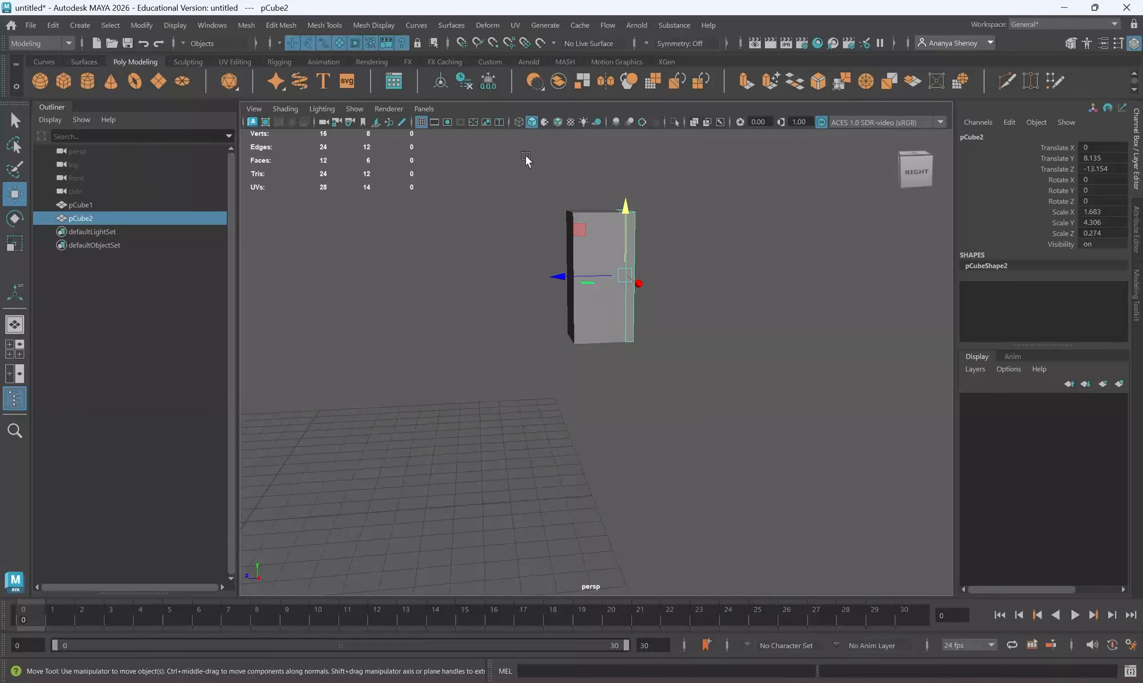
click(246, 25)
click(287, 255)
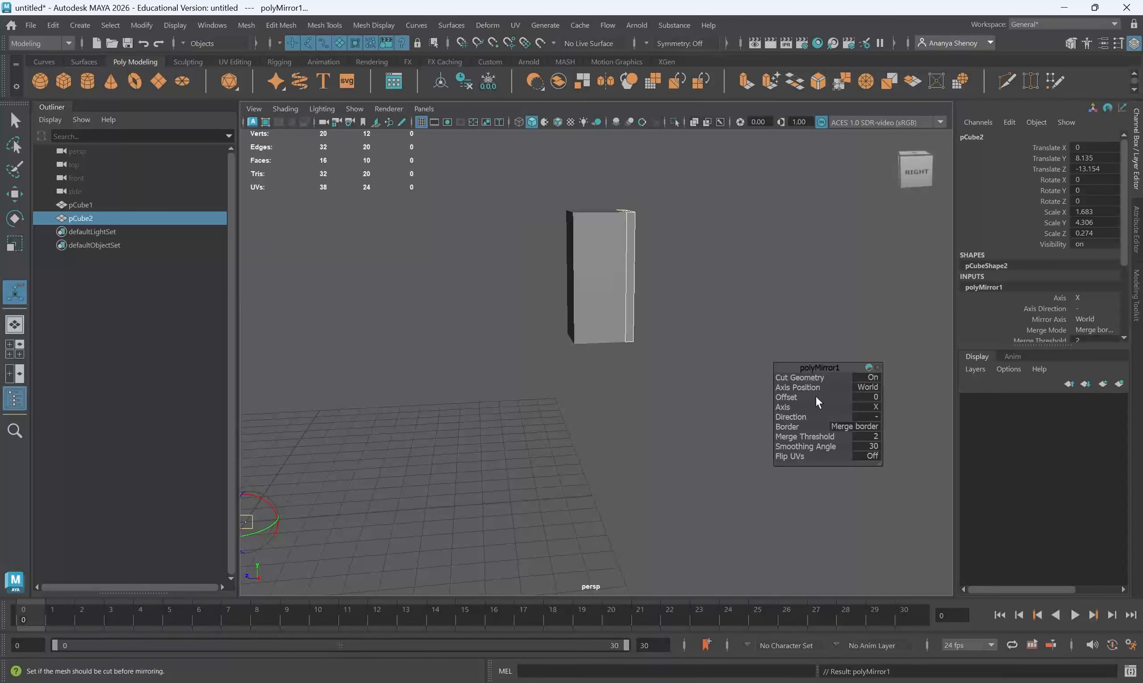
click(870, 380)
click(874, 407)
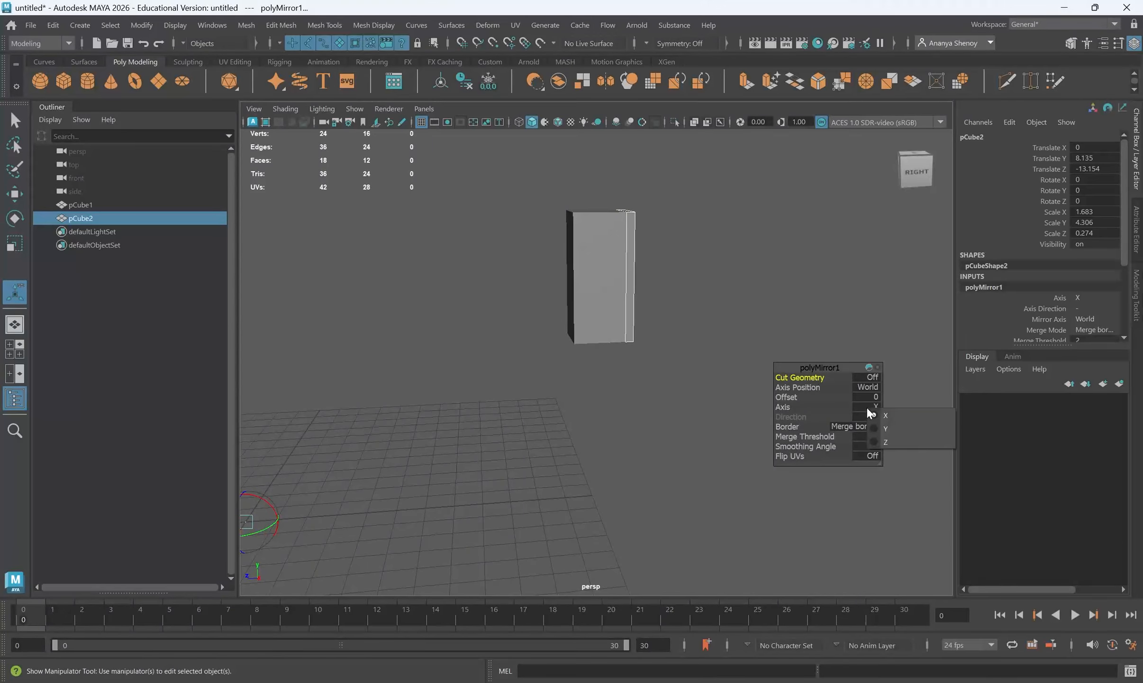
click(895, 439)
alt+drag(564, 386, 650, 350)
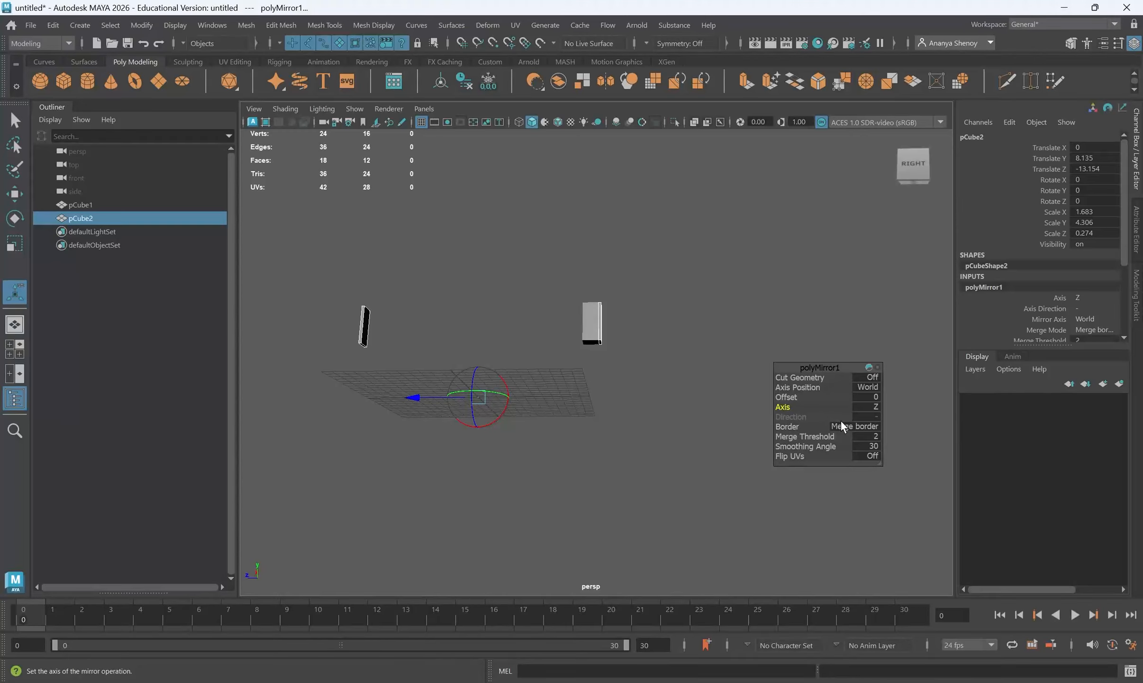
drag(835, 369, 764, 276)
scroll(751, 311, up, 5)
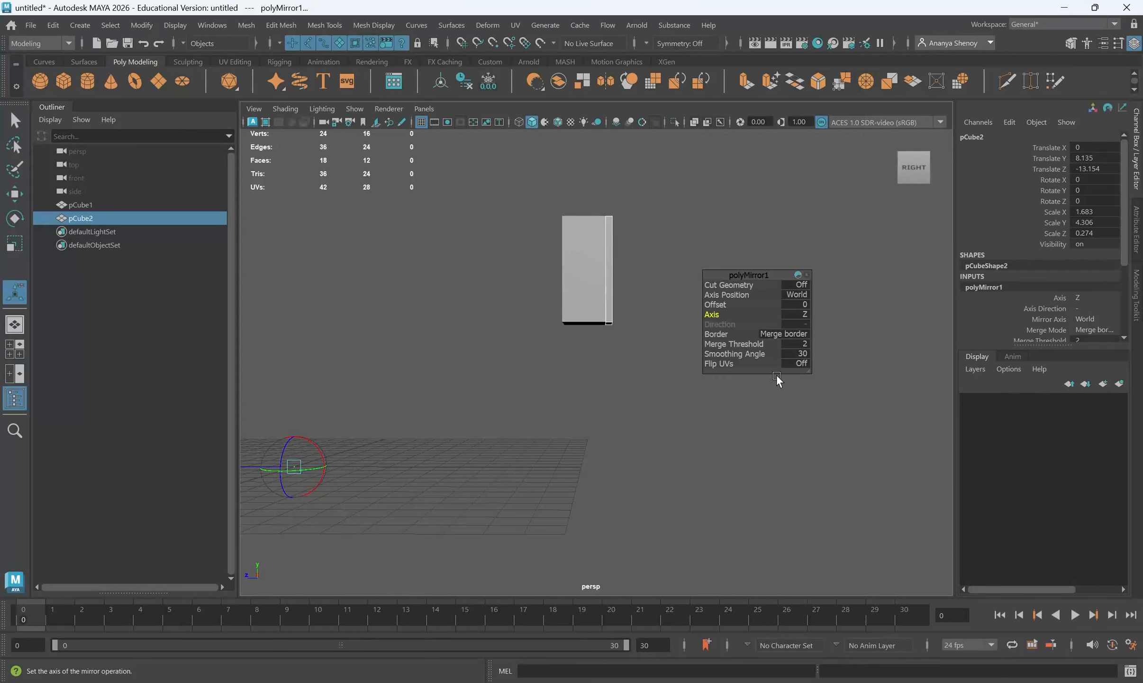
key(ctrl+z)
key(ctrl+z)
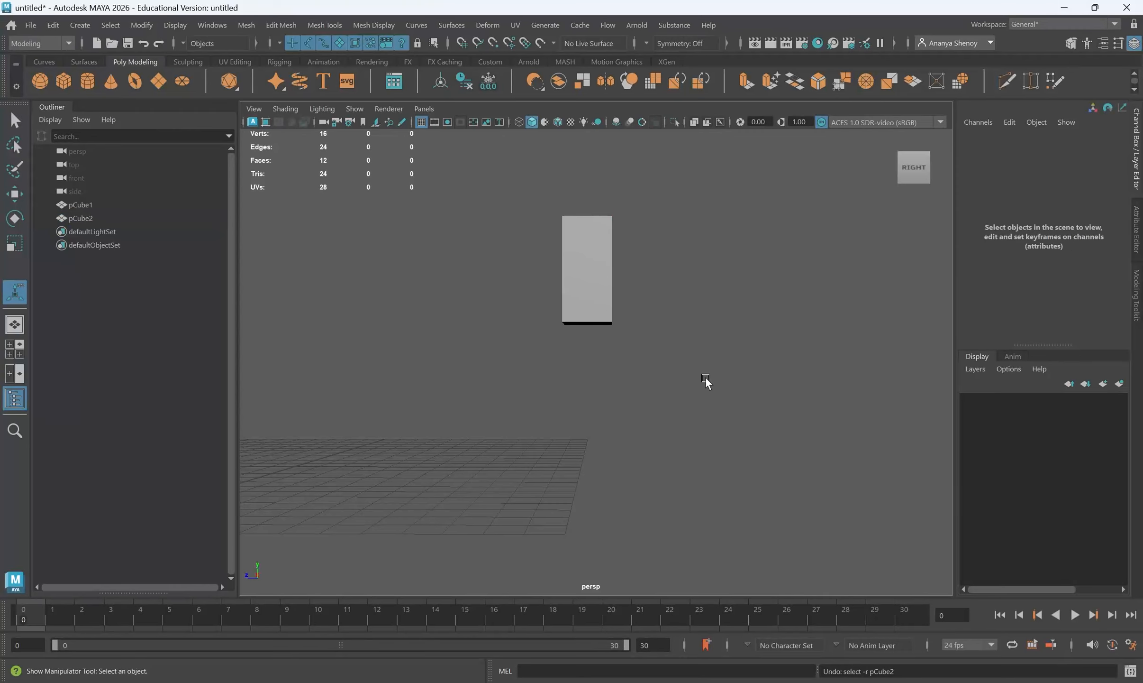
Step: Select the thin side panel and snap its custom pivot to the centre of the block's wide face
alt+drag(706, 381, 659, 393)
click(588, 305)
alt+drag(562, 429, 572, 427)
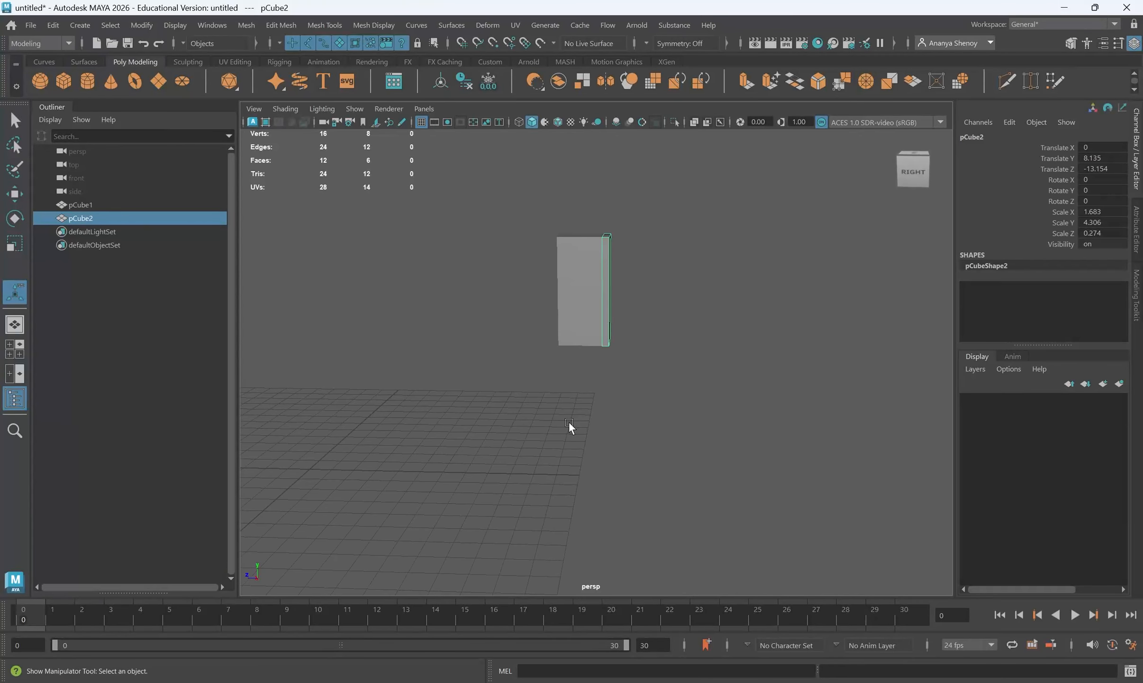
key(w)
alt+drag(751, 281, 557, 288)
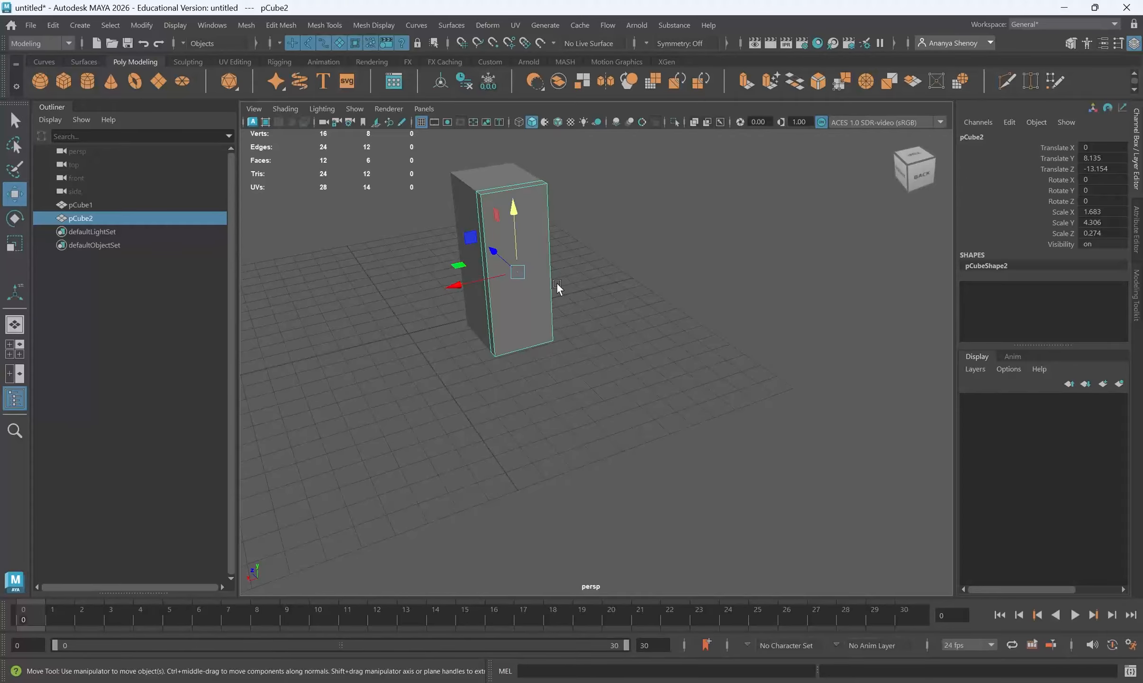
alt+drag(479, 303, 551, 330)
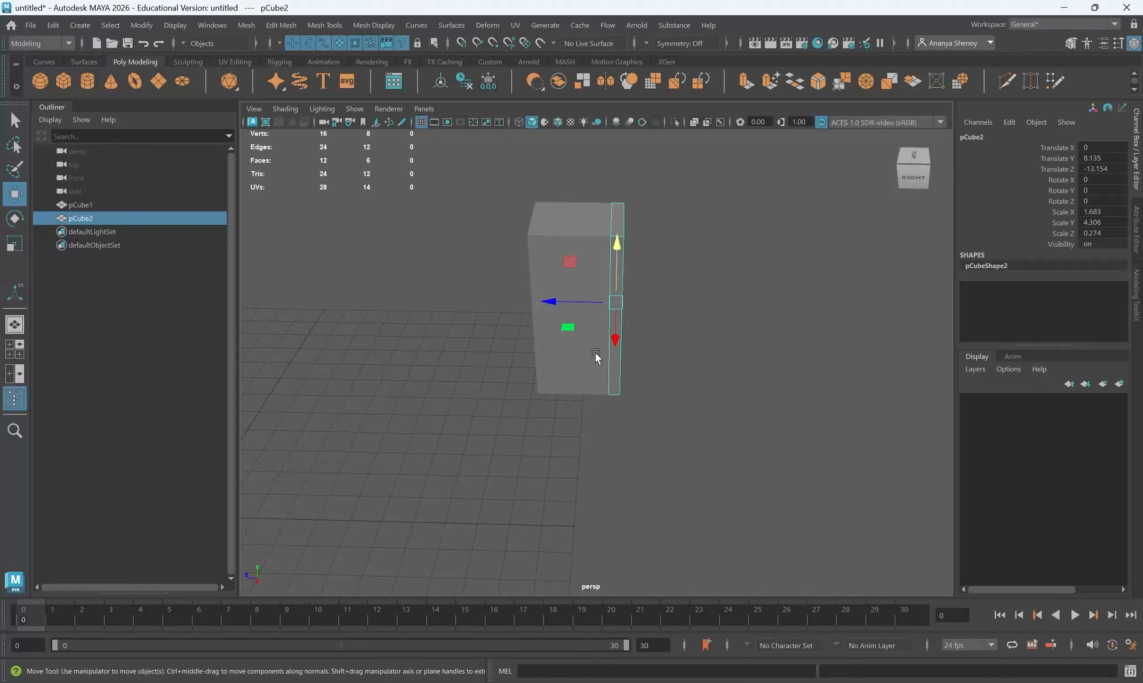
key(d)
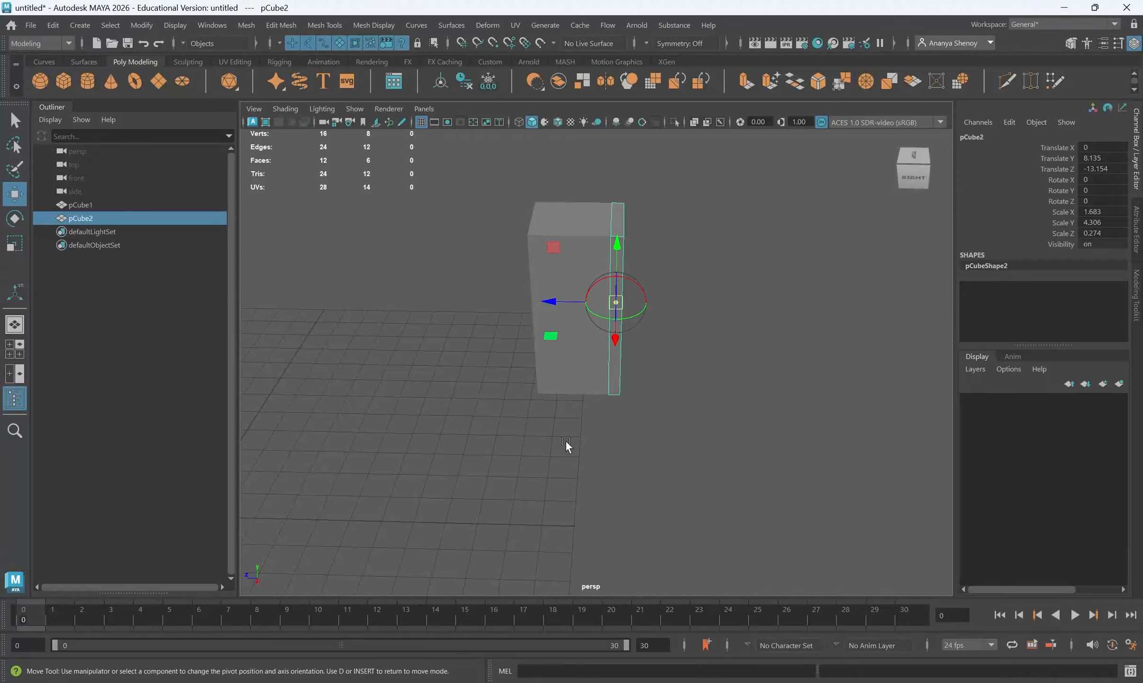
alt+drag(566, 445, 647, 498)
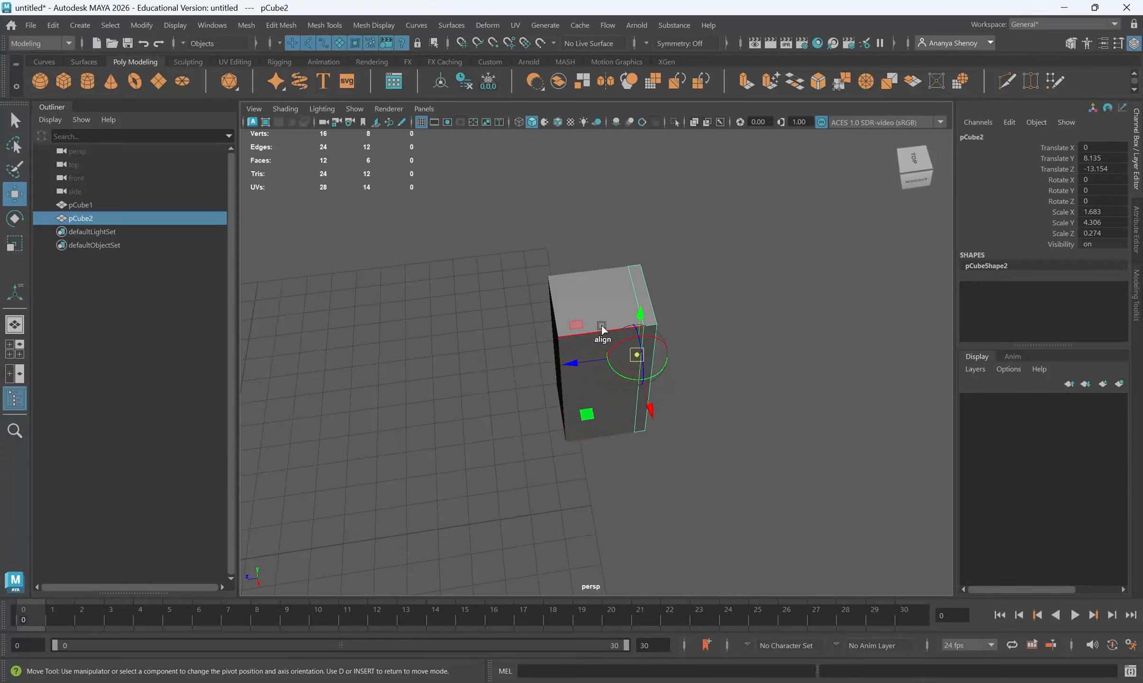
alt+drag(754, 489, 731, 424)
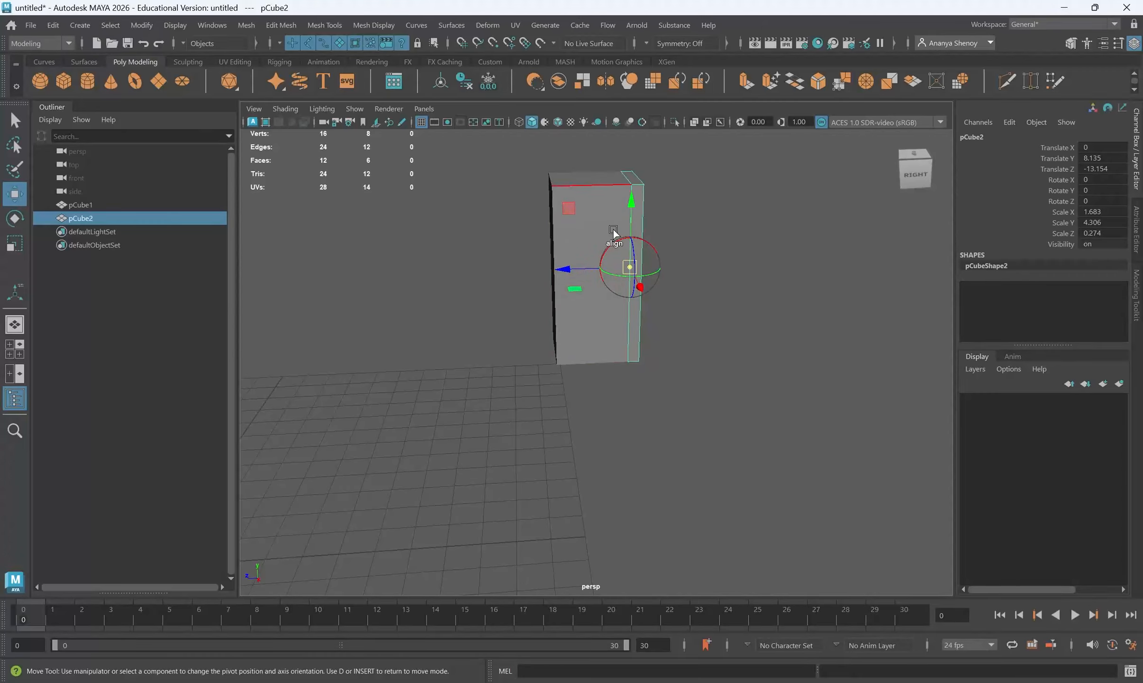
click(590, 328)
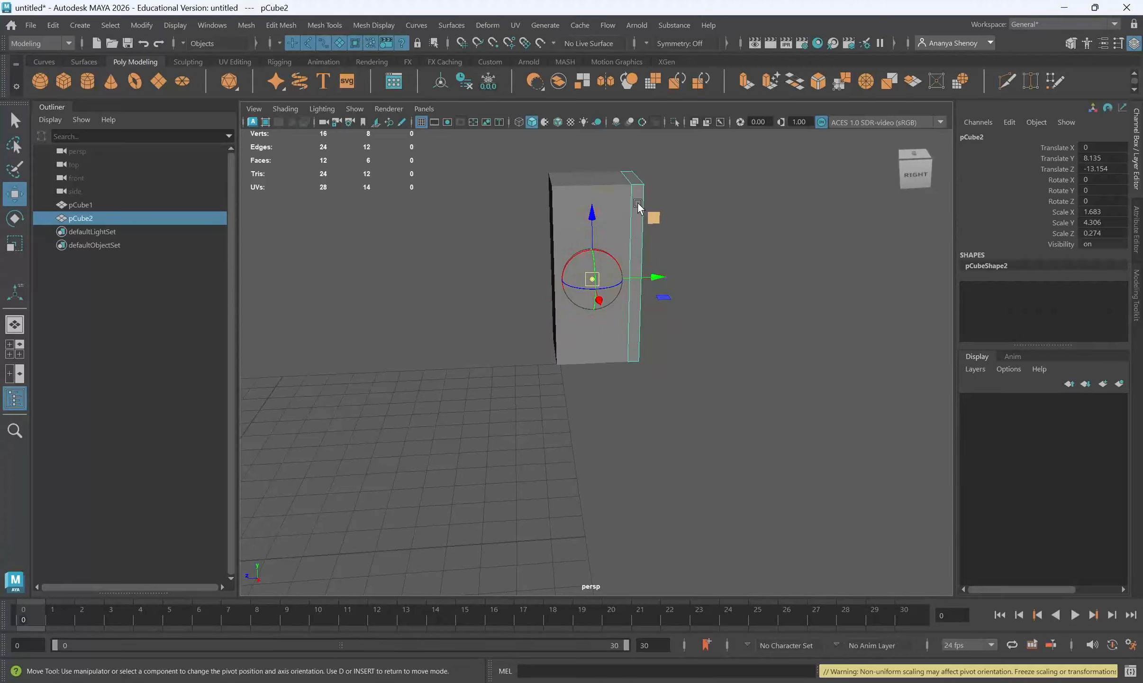
key(d)
Step: Reset the Move, Rotate and Scale tools to their default settings
alt+drag(707, 376, 635, 375)
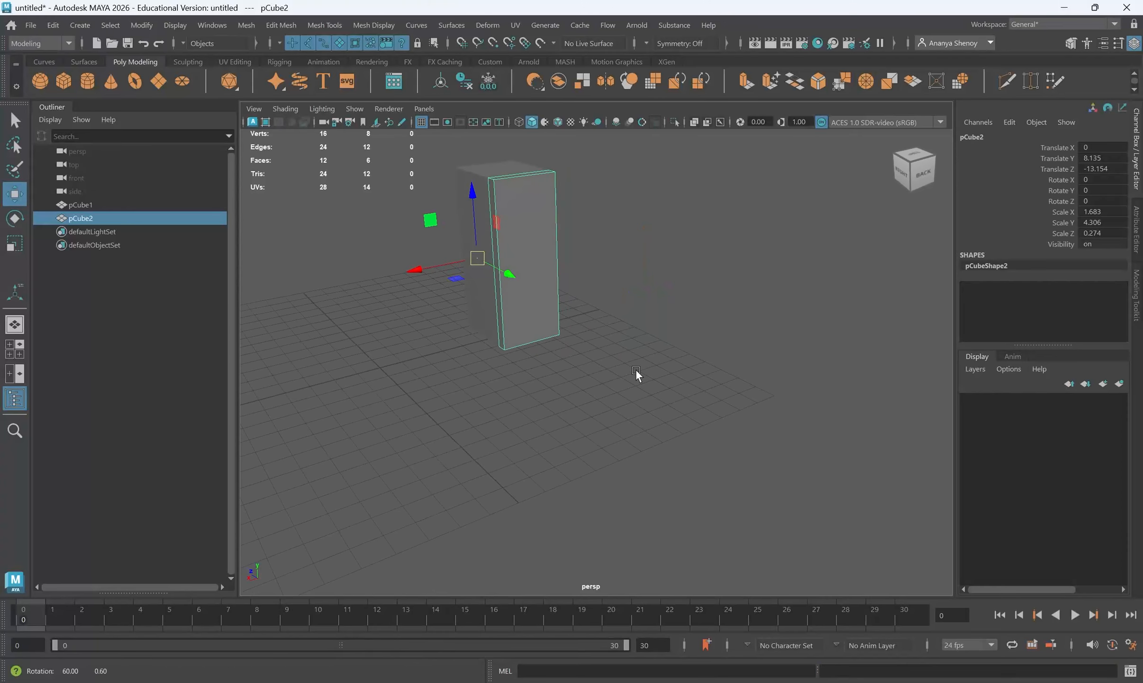
alt+drag(525, 329, 541, 371)
double_click(15, 193)
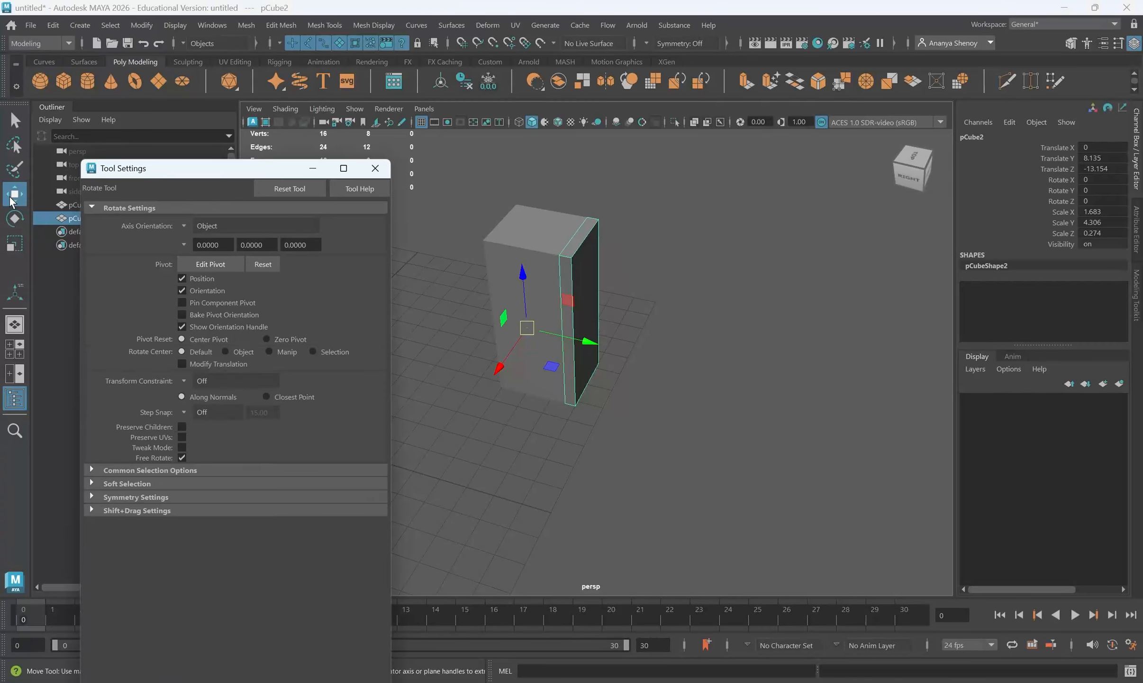
click(265, 189)
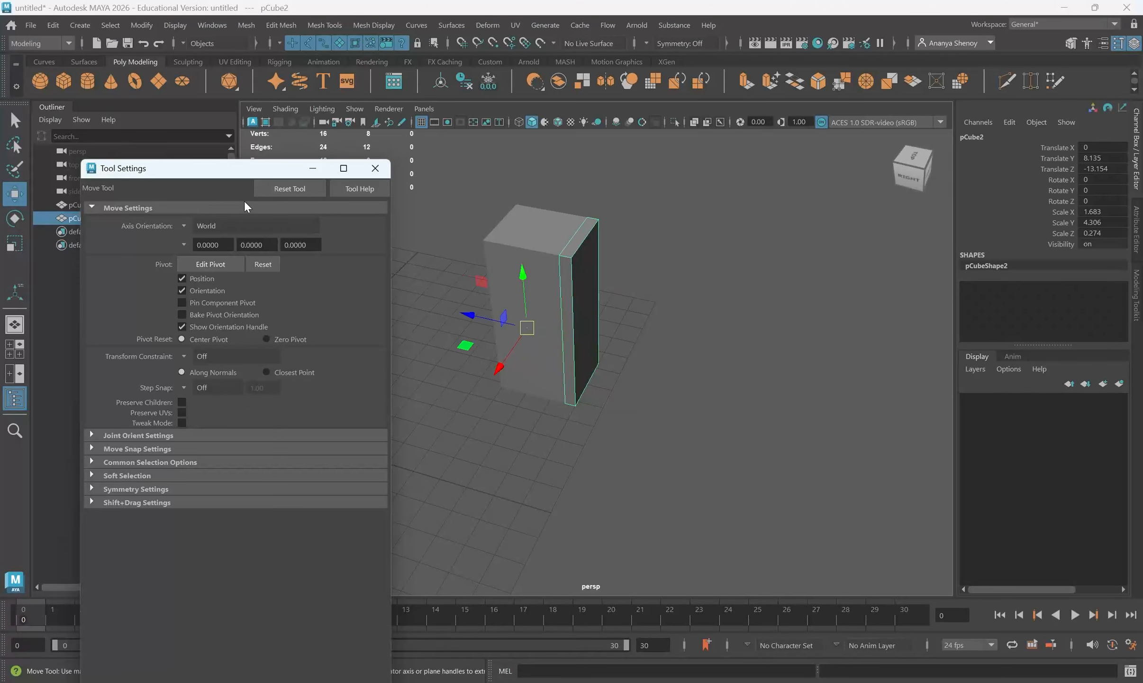
click(15, 218)
click(312, 167)
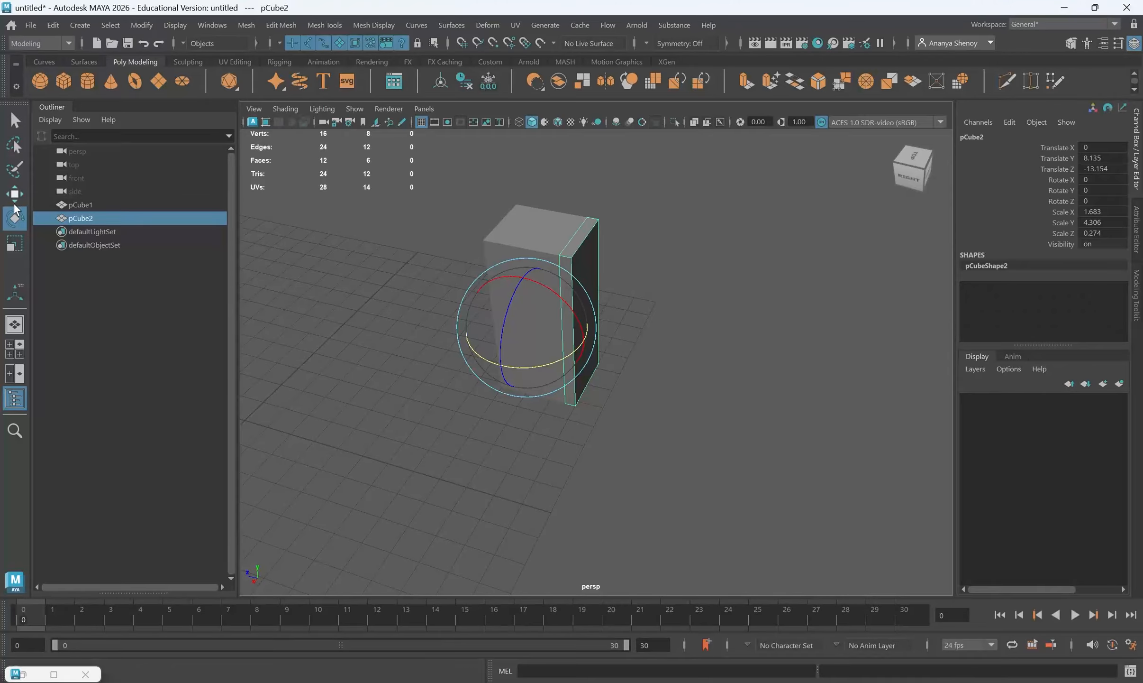
double_click(15, 218)
click(290, 188)
click(15, 244)
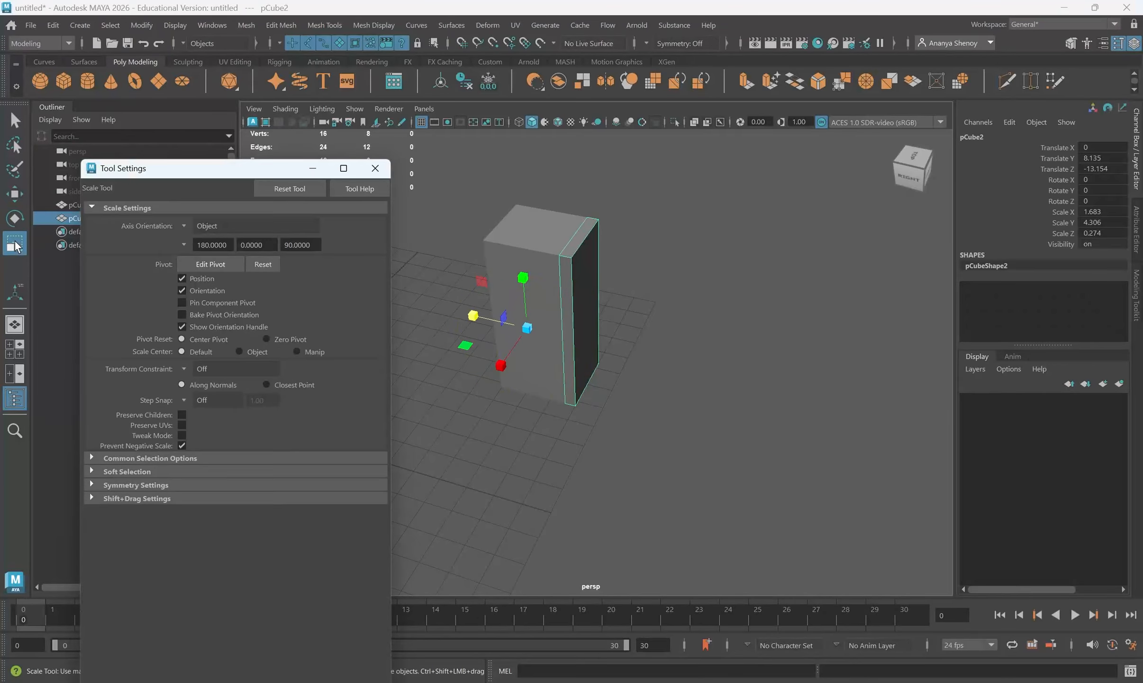
click(290, 188)
click(374, 170)
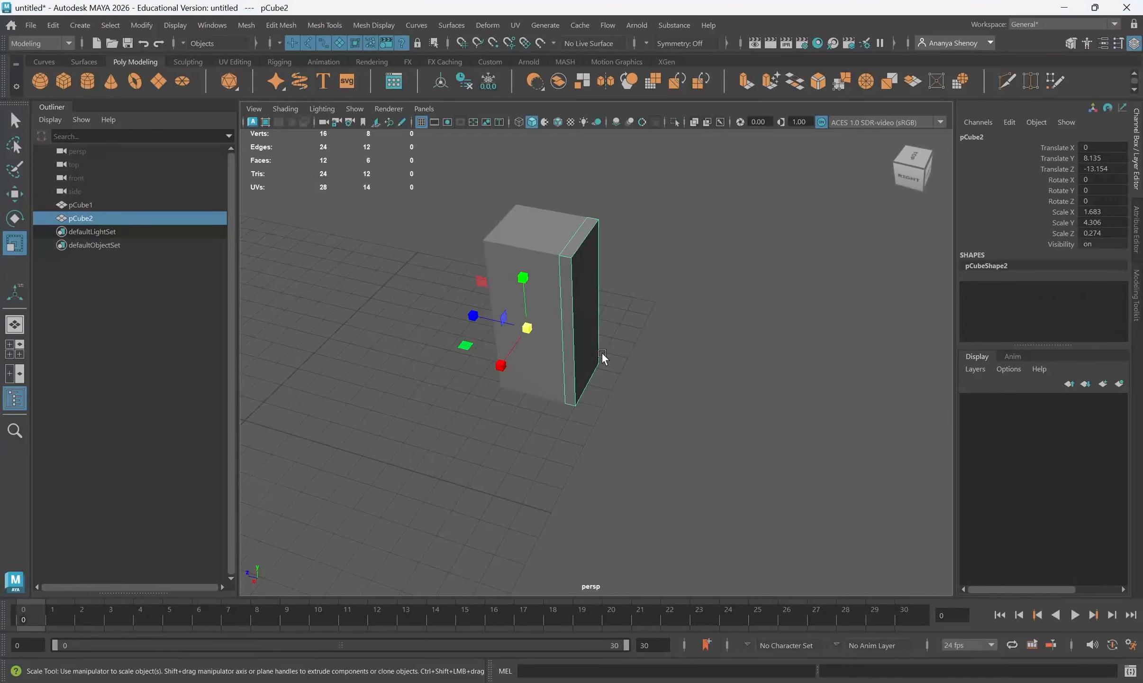
Step: Mirror the thin panel along the Z axis with Cut Geometry off and Axis Position set to Object
alt+drag(606, 359, 620, 319)
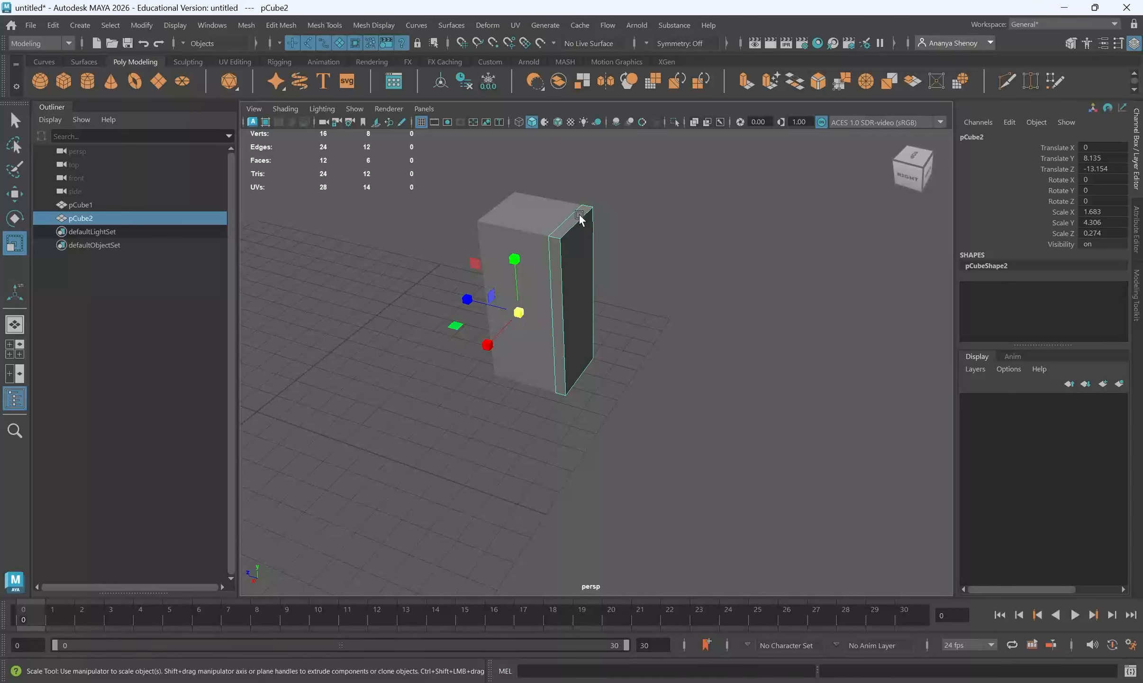
click(247, 25)
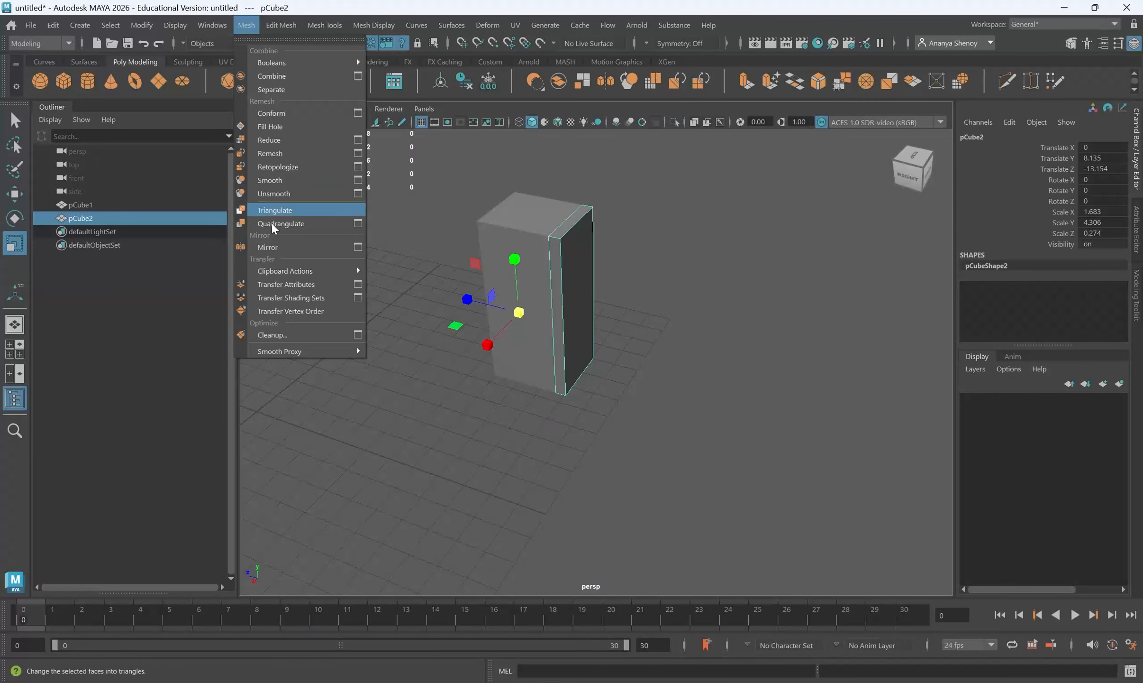
click(279, 248)
click(800, 286)
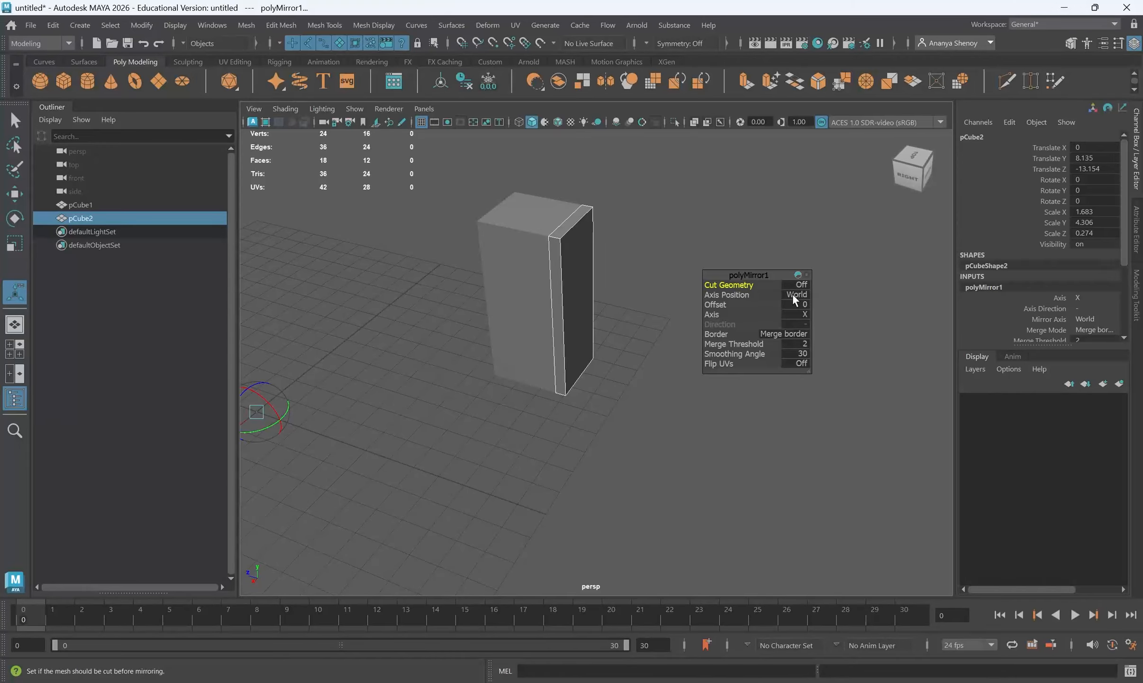
click(806, 315)
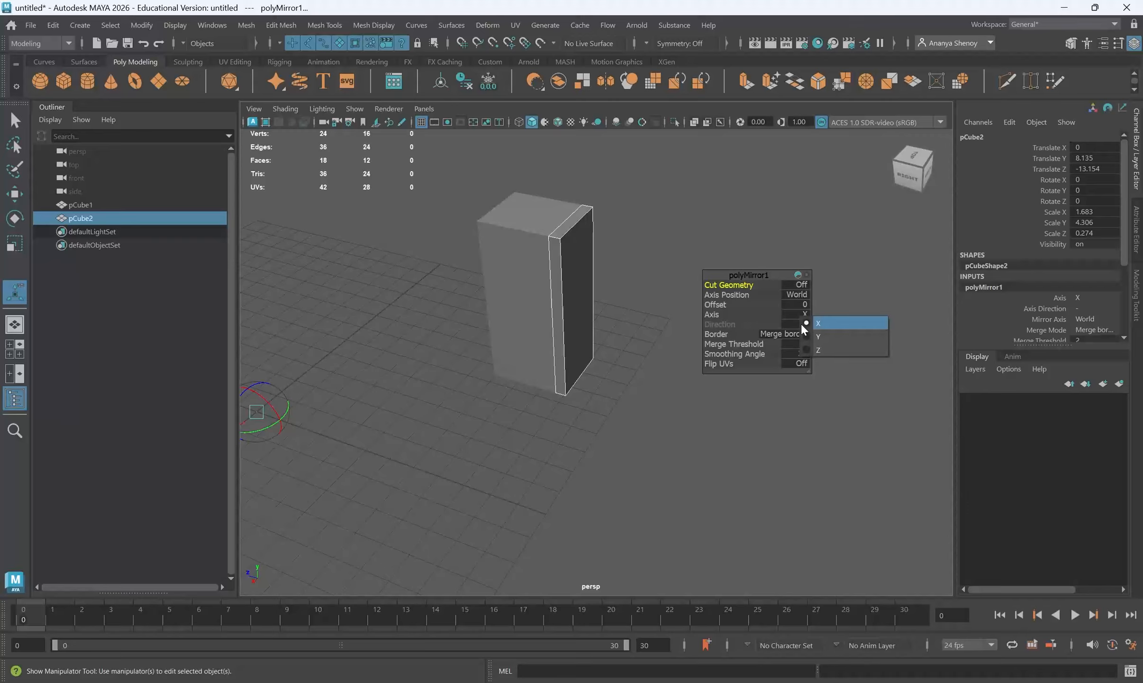
click(825, 351)
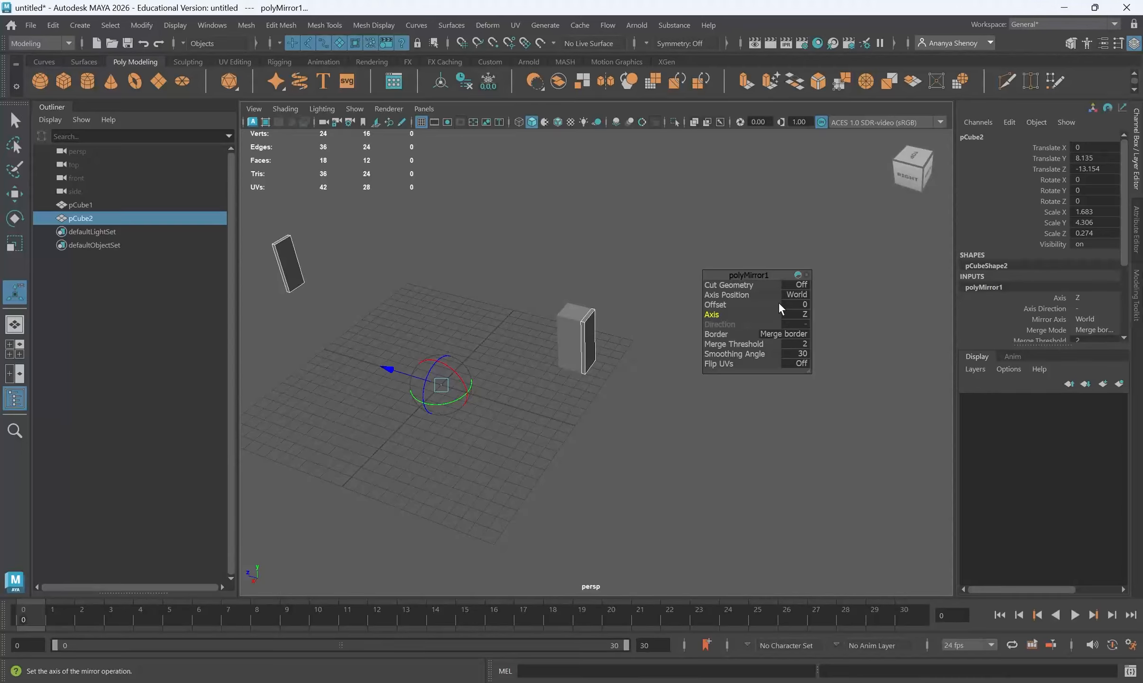
click(795, 296)
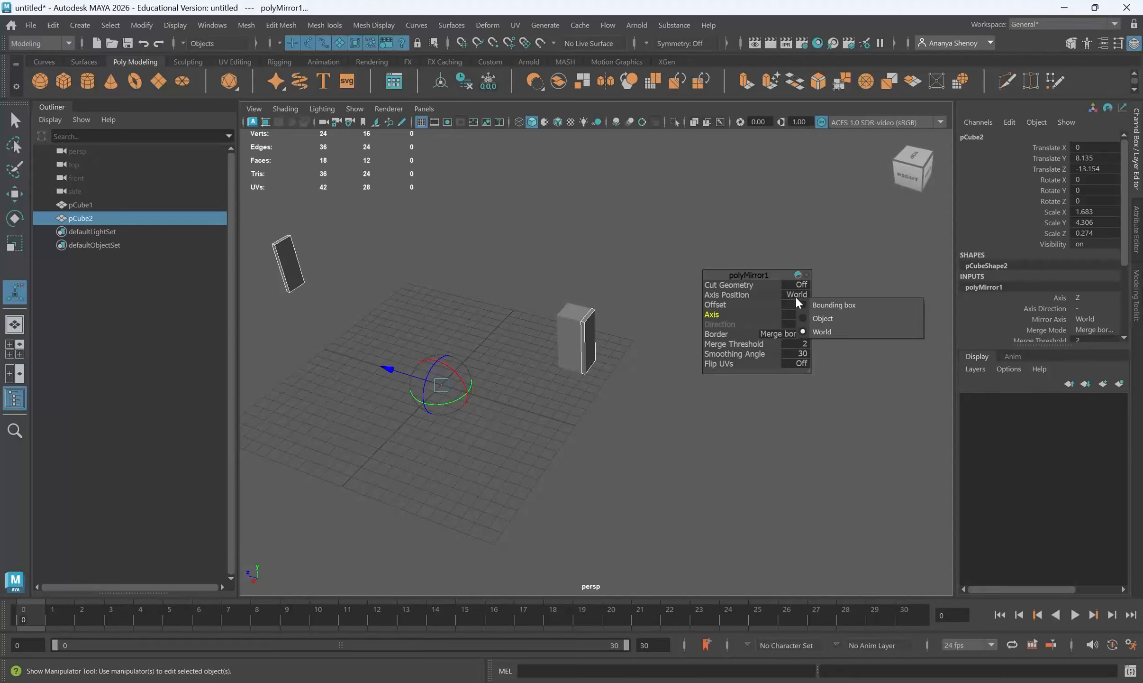
click(832, 320)
Step: Examine the mirrored panels on both sides of the block and view them isolated from it
alt+right_drag(578, 344, 666, 458)
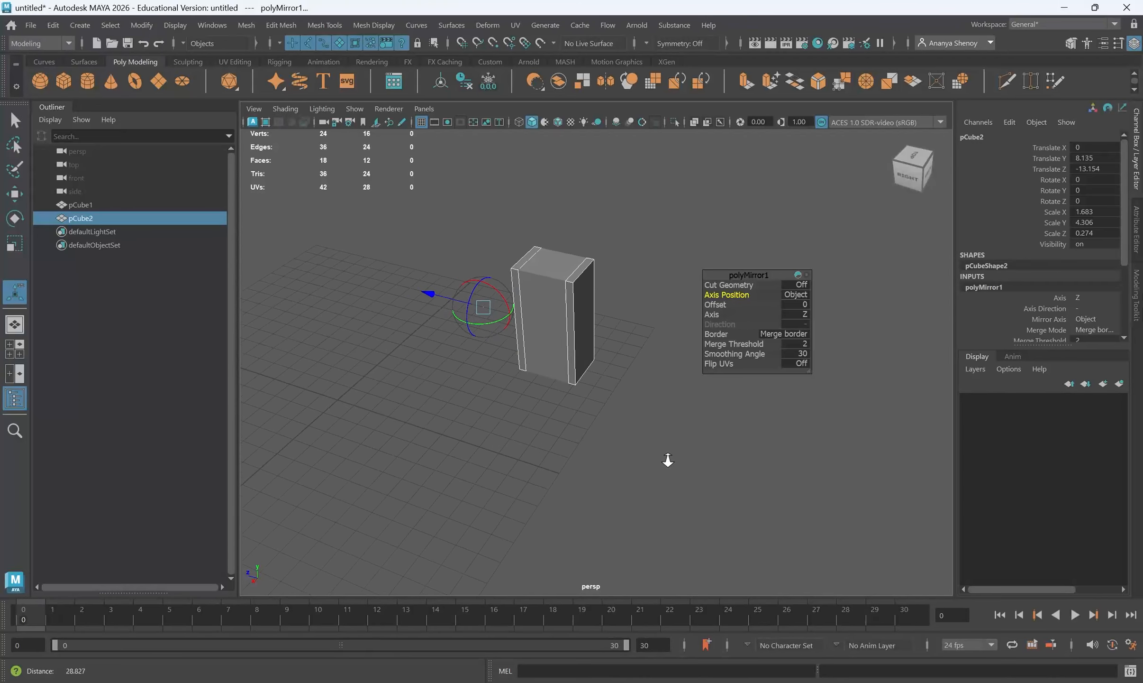
alt+drag(680, 423, 804, 422)
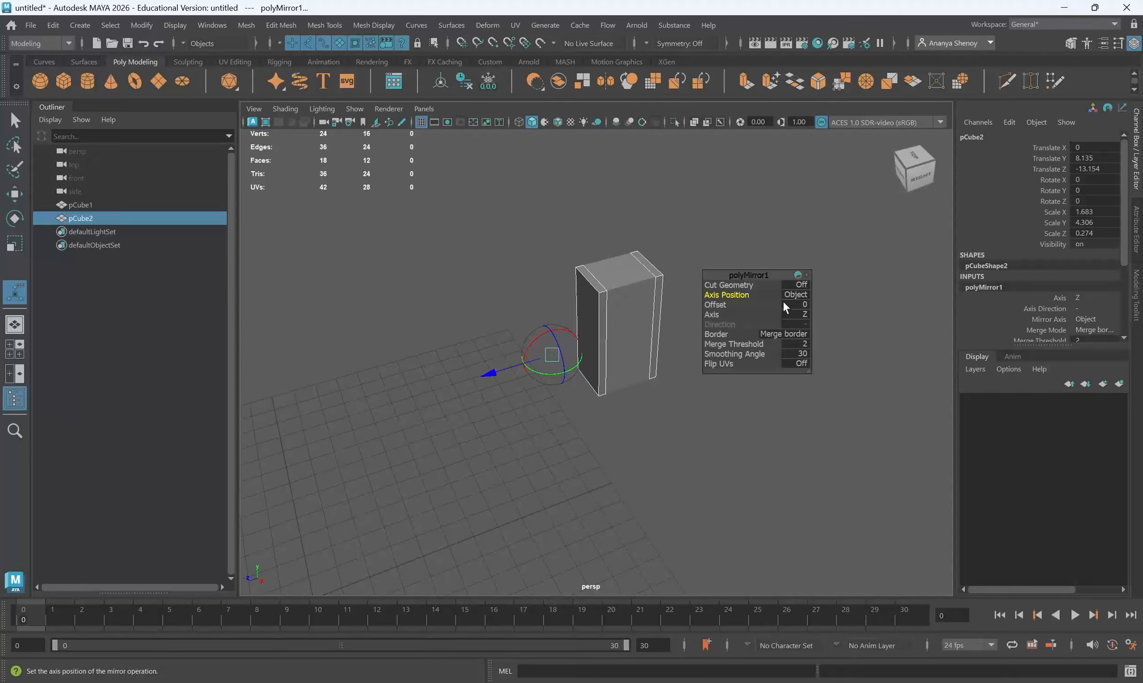
alt+drag(682, 356, 643, 351)
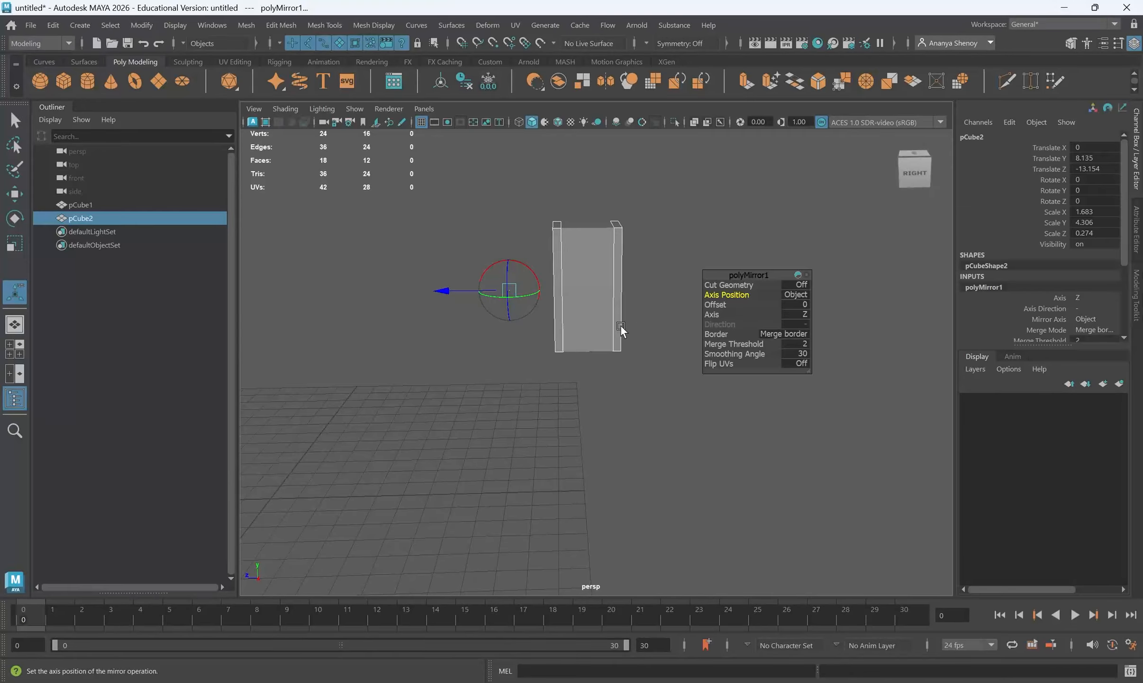
alt+drag(565, 308, 554, 253)
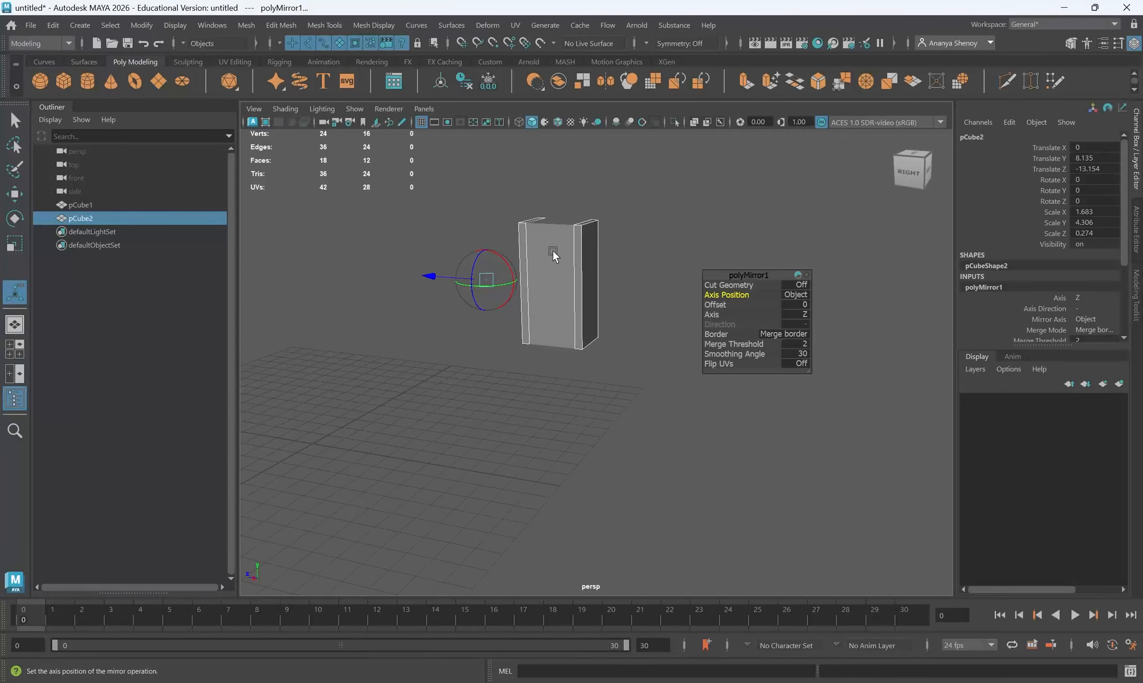
alt+drag(583, 317, 683, 492)
click(647, 453)
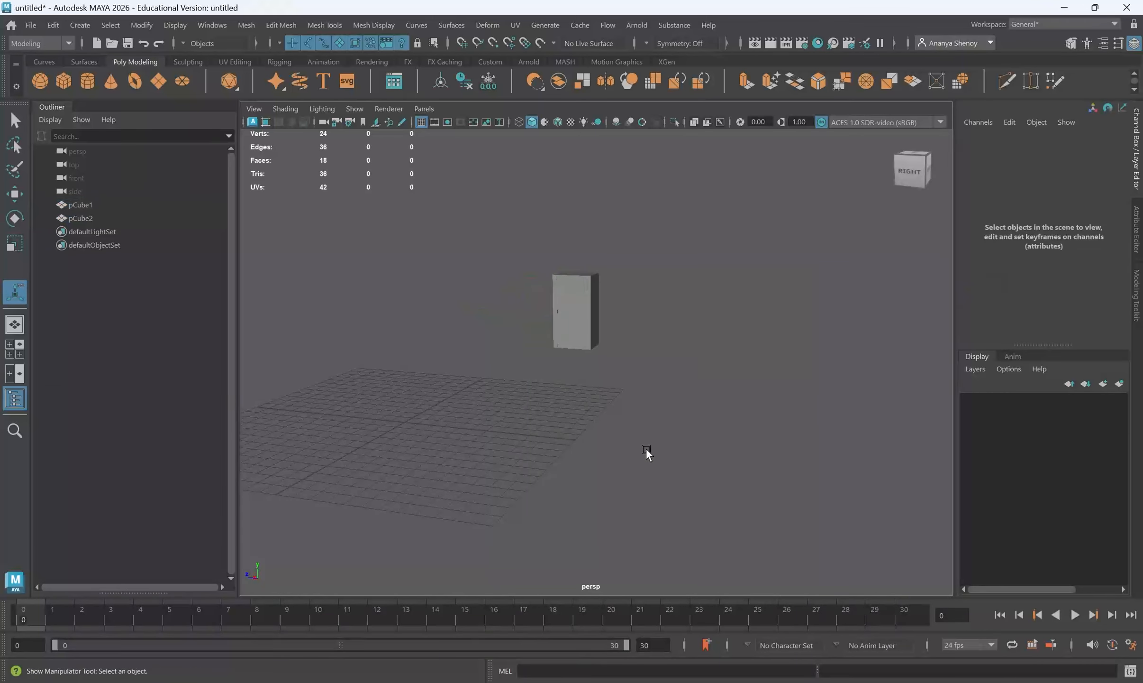
click(590, 309)
mouse_move(683, 379)
alt+mouse_down()
mouse_move(621, 437)
mouse_move(683, 386)
alt+mouse_up()
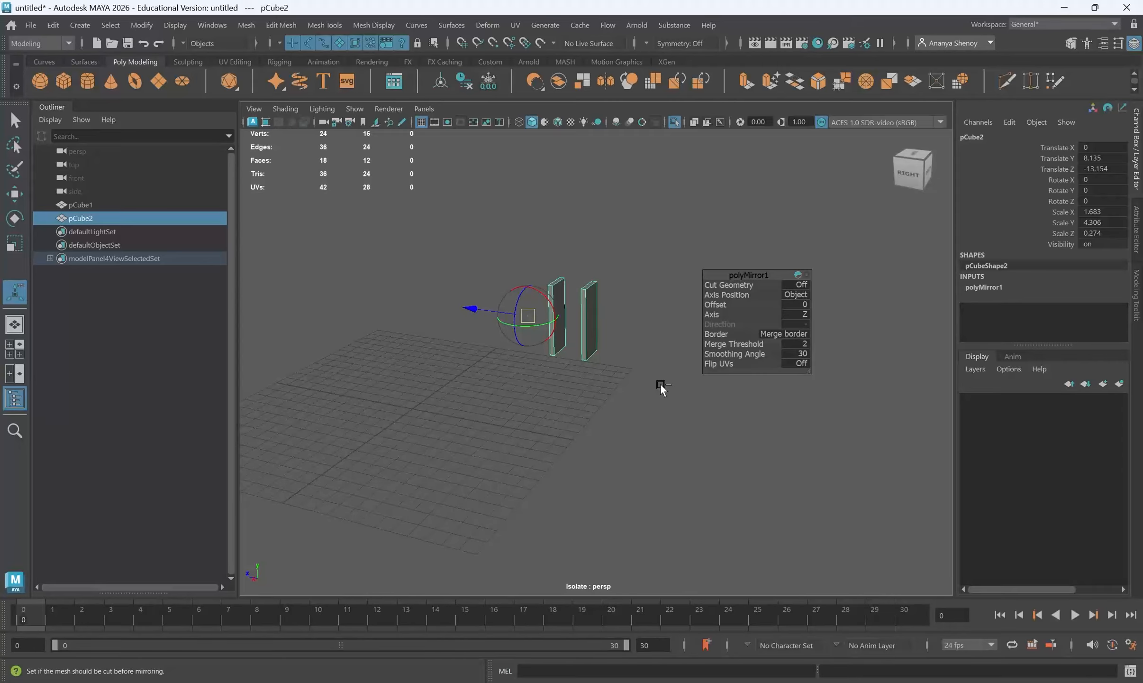
Step: Separate the mirrored mesh into two individual panels and select the one on the block's far side
click(246, 30)
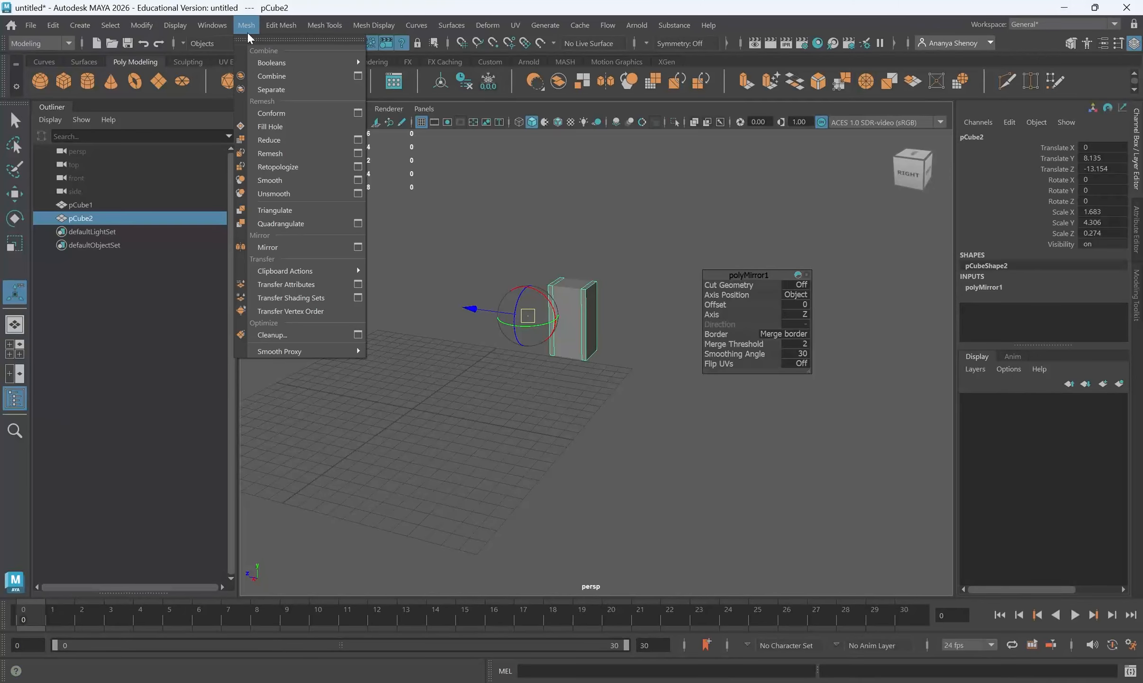
click(277, 89)
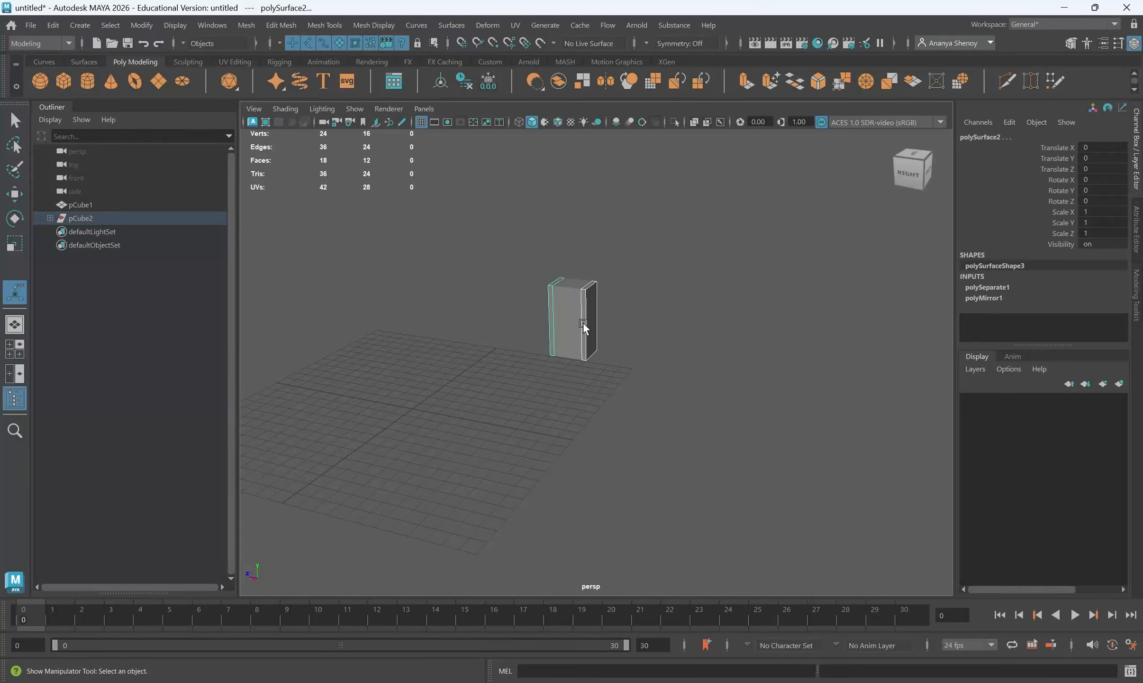
click(550, 280)
Step: Delete the block together with both side panels, and create a polygon sphere at the grid centre
drag(488, 211, 678, 434)
key(Delete)
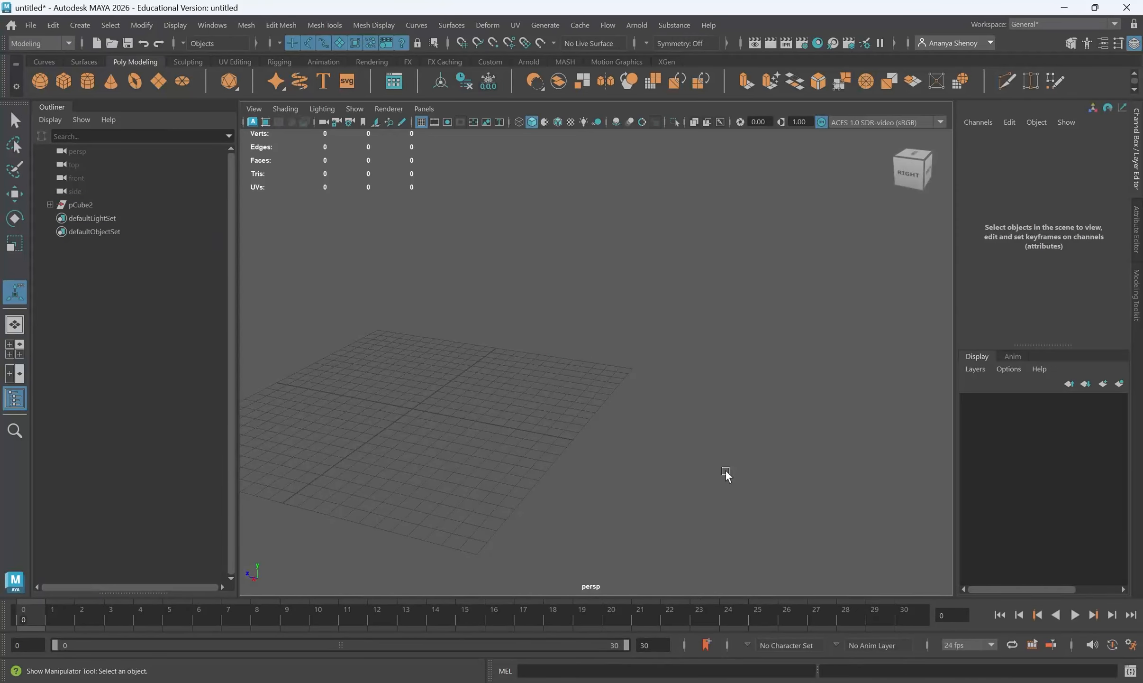
click(46, 81)
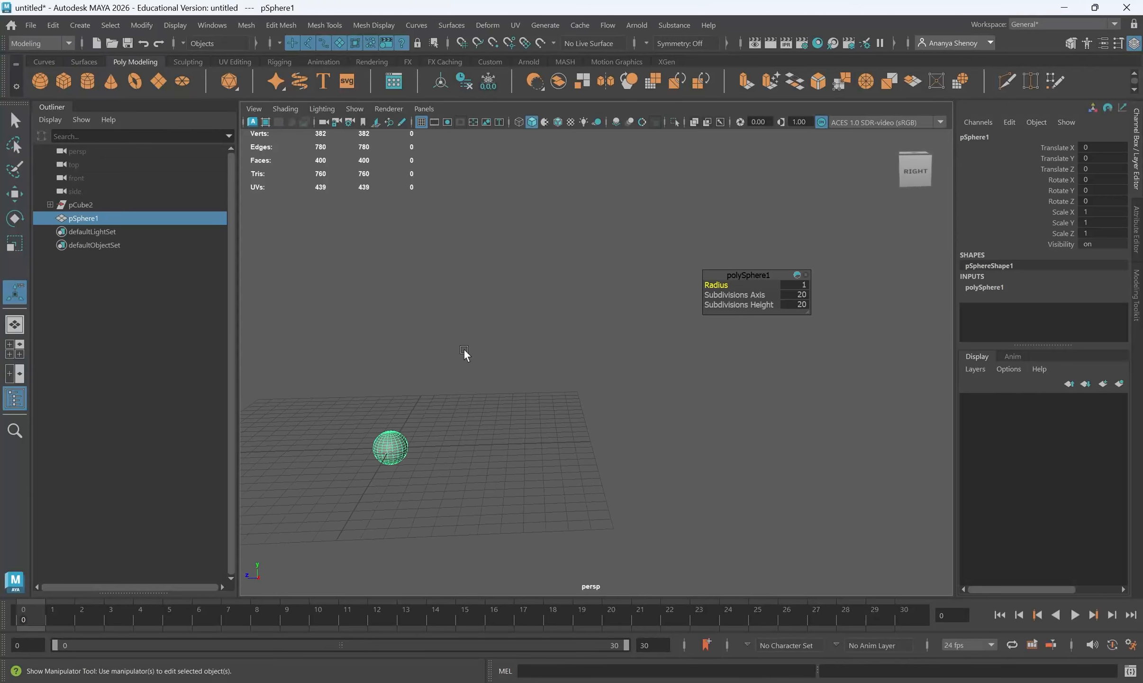
Step: Scale the sphere uniformly to about 2.998 and raise it to about Translate Y 3.605
alt+drag(464, 353, 553, 309)
key(w)
drag(482, 349, 482, 315)
key(r)
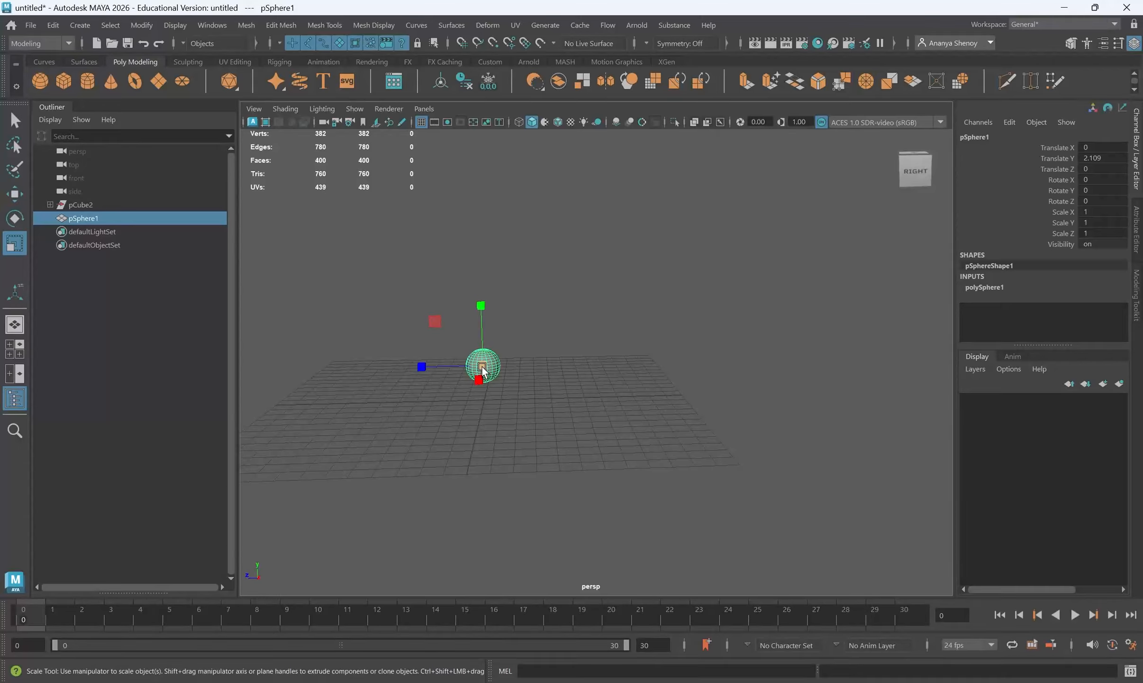
mouse_move(482, 367)
mouse_down()
mouse_move(536, 397)
mouse_move(492, 352)
mouse_up()
key(w)
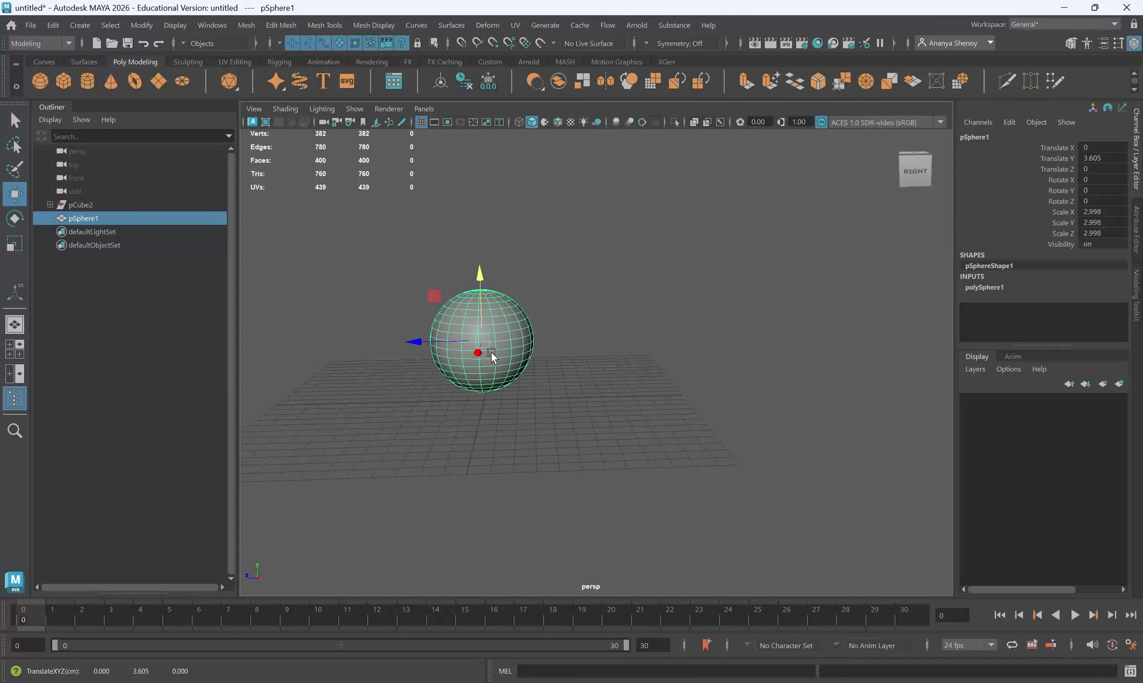
alt+middle_drag(499, 351, 513, 346)
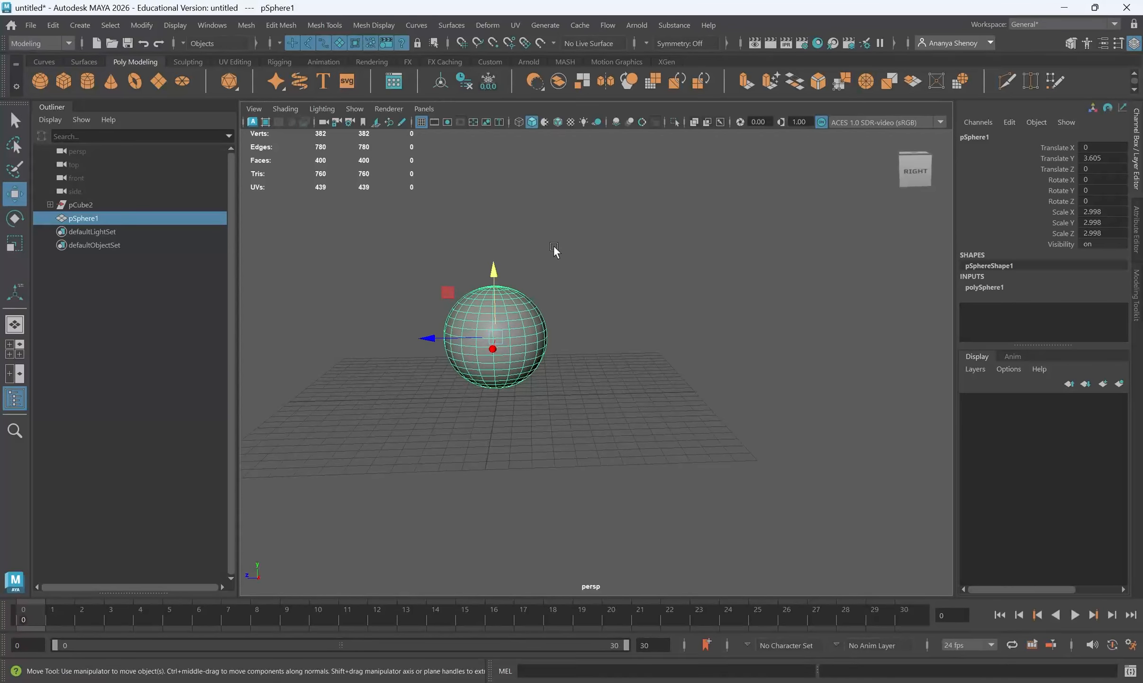
Step: Reselect the sphere and activate the Grab sculpting tool on it
click(646, 227)
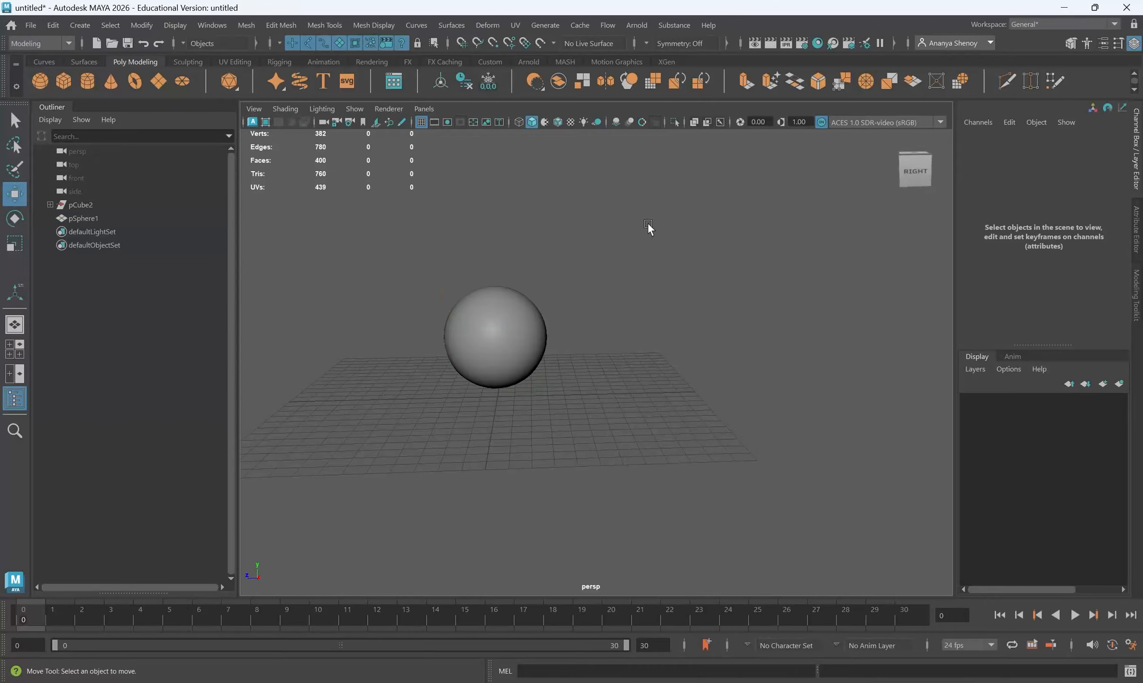
click(517, 306)
right_click(513, 301)
click(577, 278)
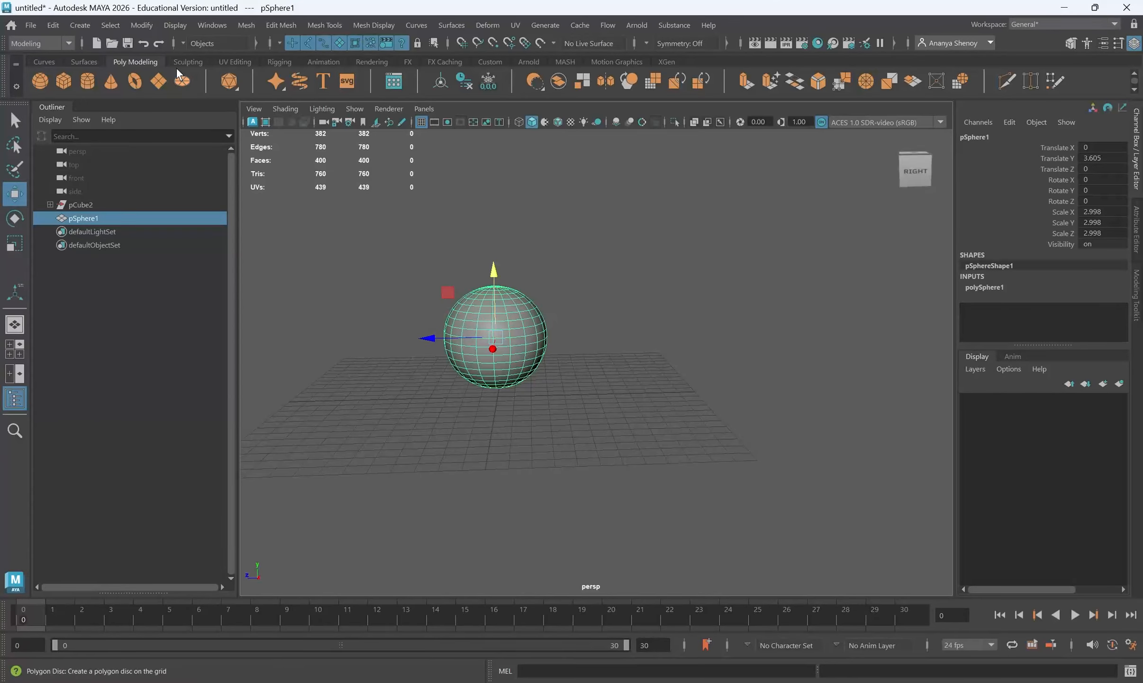
click(187, 62)
click(111, 80)
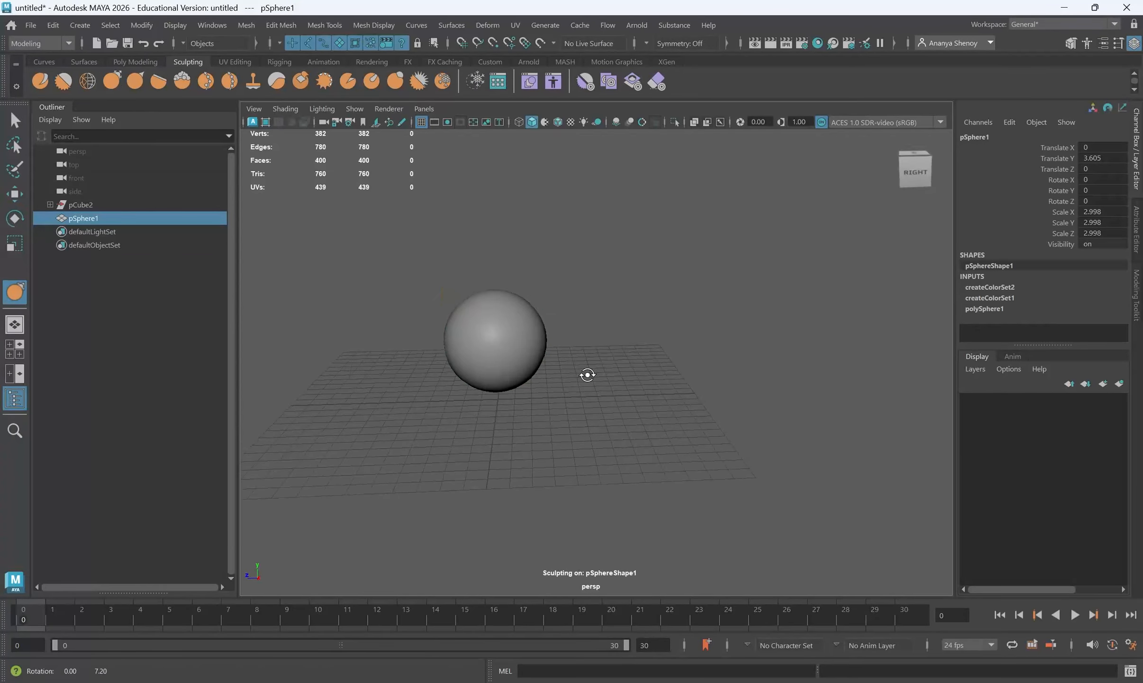
Step: Sculpt the sphere into an irregular, lopsided blob with several Grab strokes, then leave the sculpting tool
mouse_move(586, 372)
alt+mouse_down()
mouse_move(469, 386)
mouse_move(527, 387)
mouse_move(487, 430)
alt+mouse_up()
key(b)
mouse_move(459, 368)
mouse_down()
mouse_move(416, 367)
mouse_move(523, 384)
mouse_up()
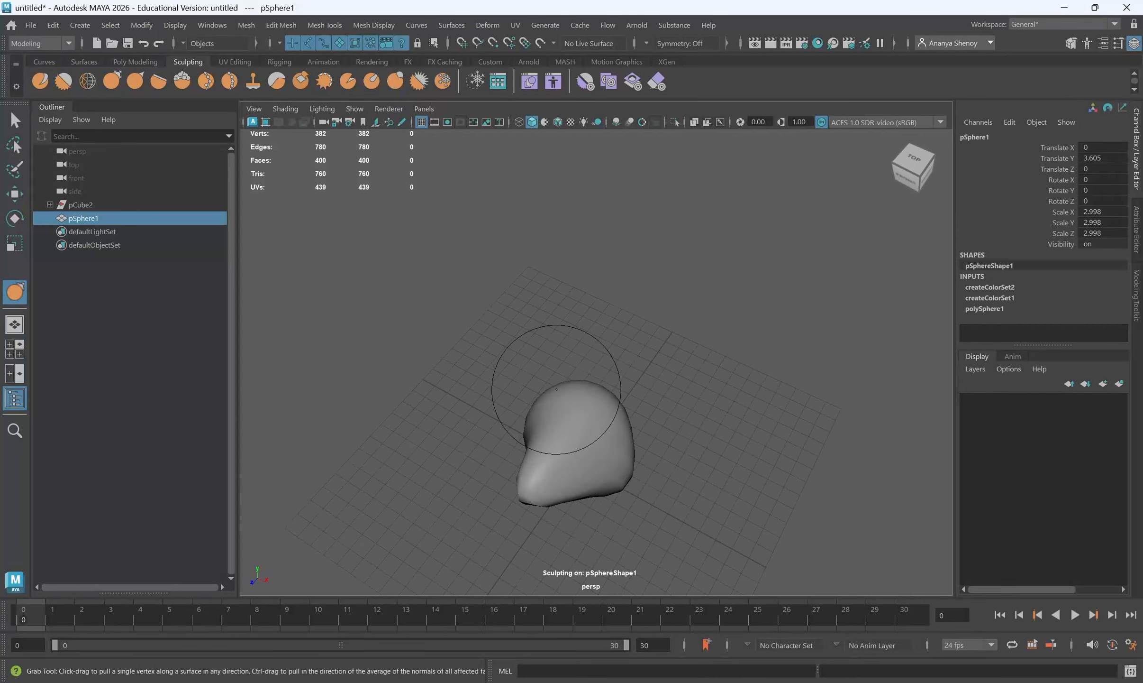
drag(572, 420, 588, 373)
mouse_move(697, 426)
alt+mouse_down()
mouse_move(610, 455)
mouse_move(550, 427)
alt+mouse_up()
mouse_move(504, 302)
mouse_down()
mouse_move(534, 367)
mouse_move(534, 385)
mouse_move(513, 370)
mouse_move(516, 379)
mouse_up()
alt+drag(474, 393, 521, 360)
key(q)
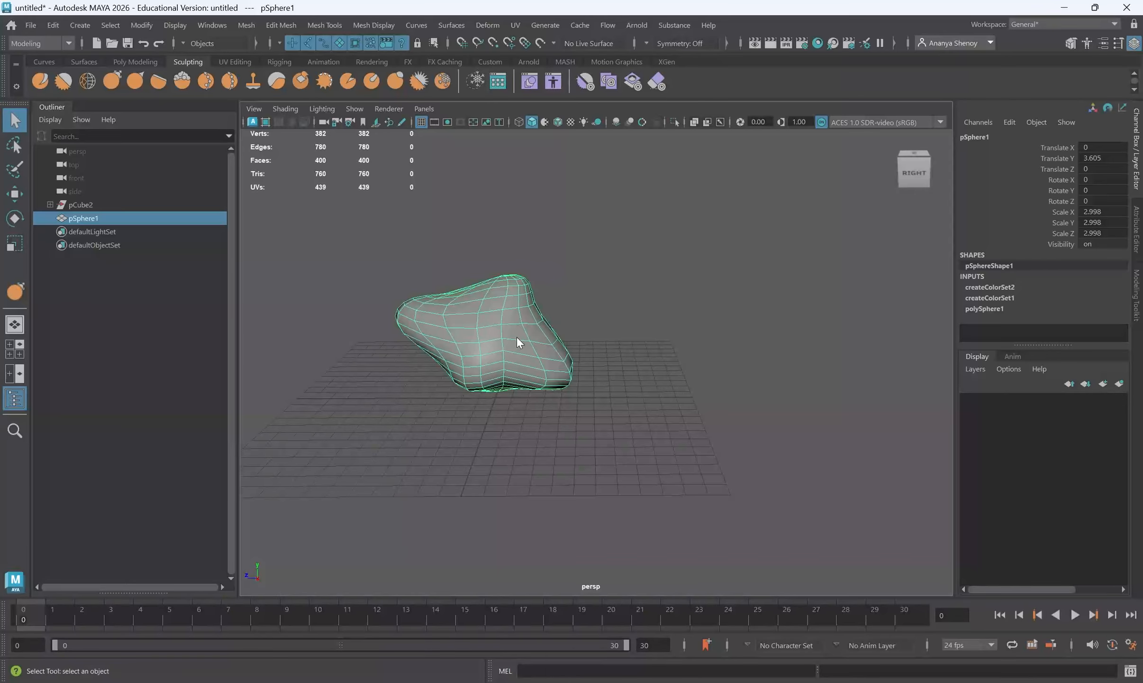
Step: Delete a full strip of faces running from pole to pole around both sides of the sculpted sphere
right_drag(516, 336, 521, 350)
click(519, 341)
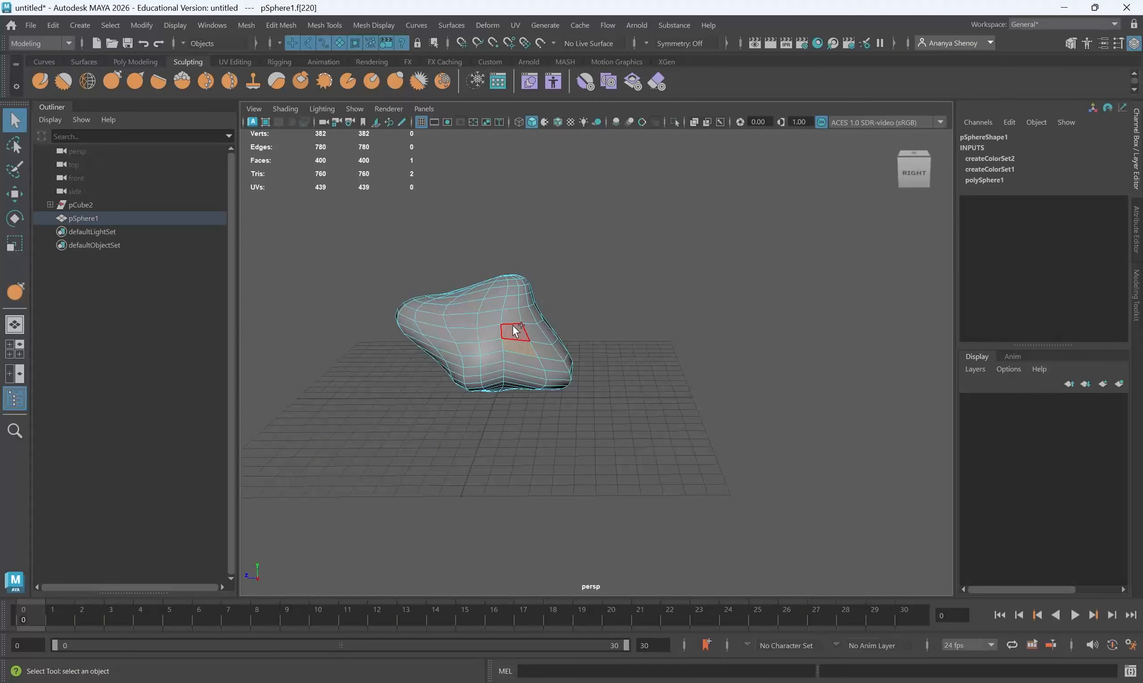
shift+double_click(513, 325)
alt+drag(557, 361, 553, 376)
alt+drag(523, 334, 395, 376)
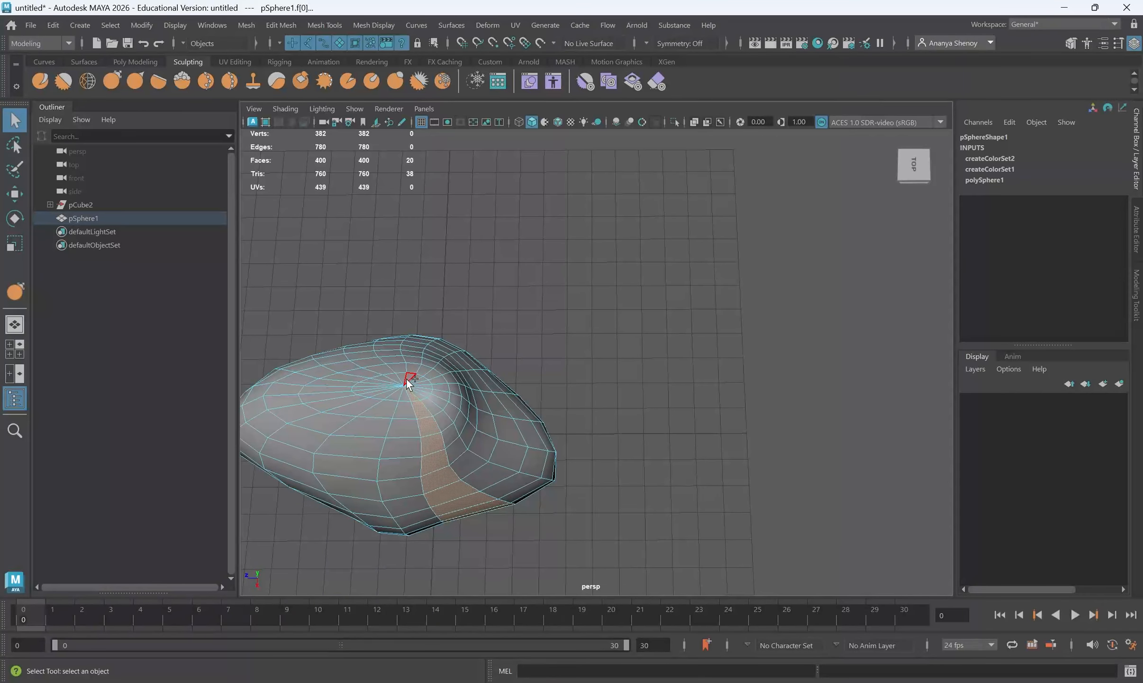
shift+double_click(406, 367)
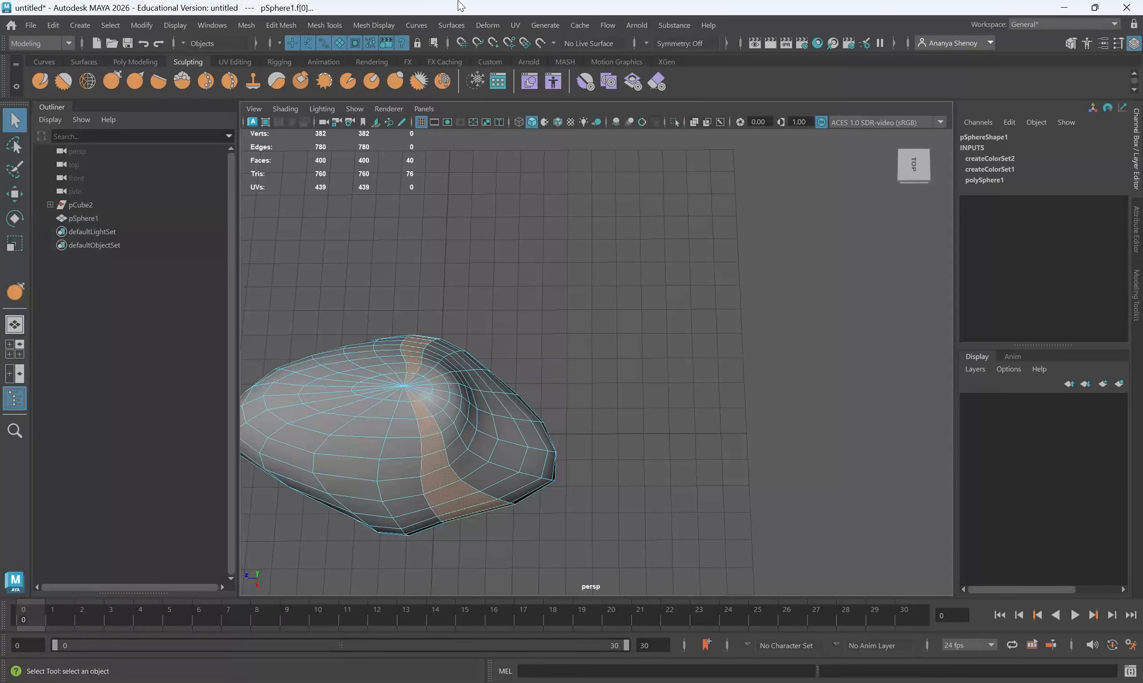
key(Delete)
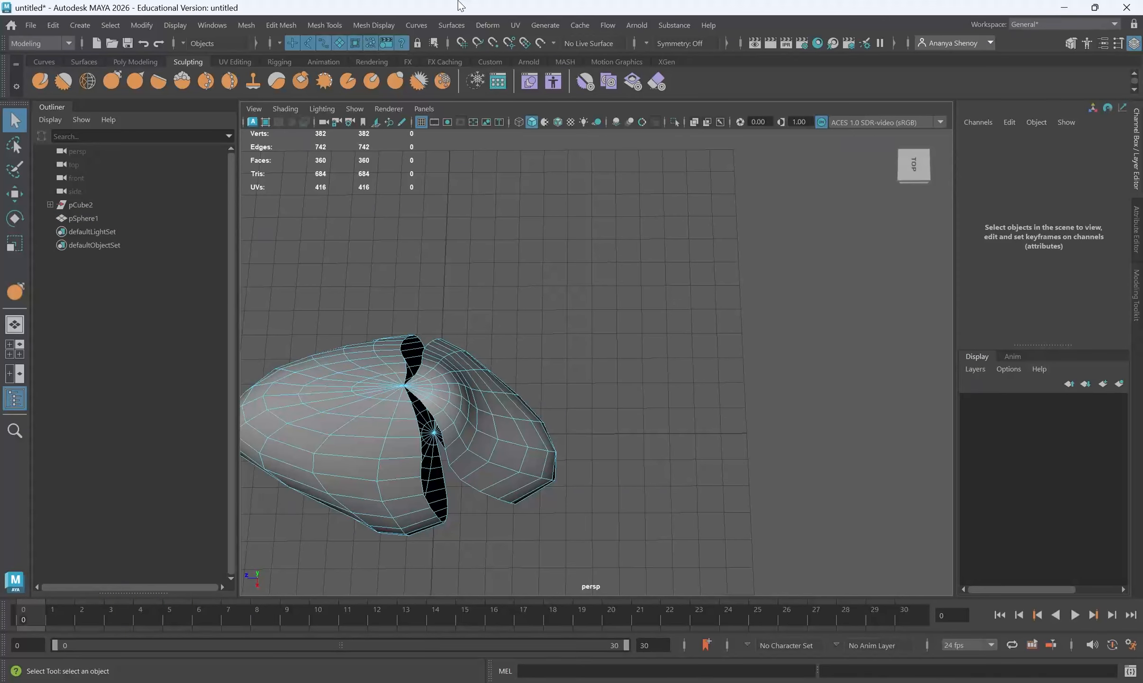
Step: Delete all remaining faces on one side of the gap, keeping only one open half, and return to object mode
click(417, 375)
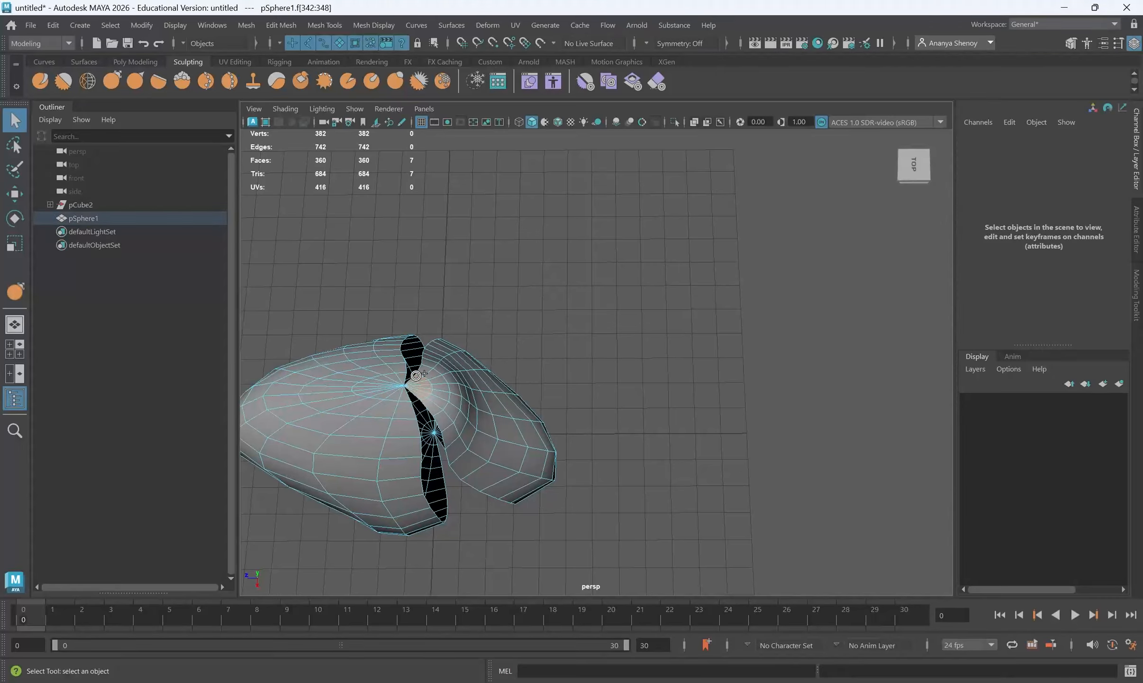
key(Delete)
alt+drag(453, 374, 502, 374)
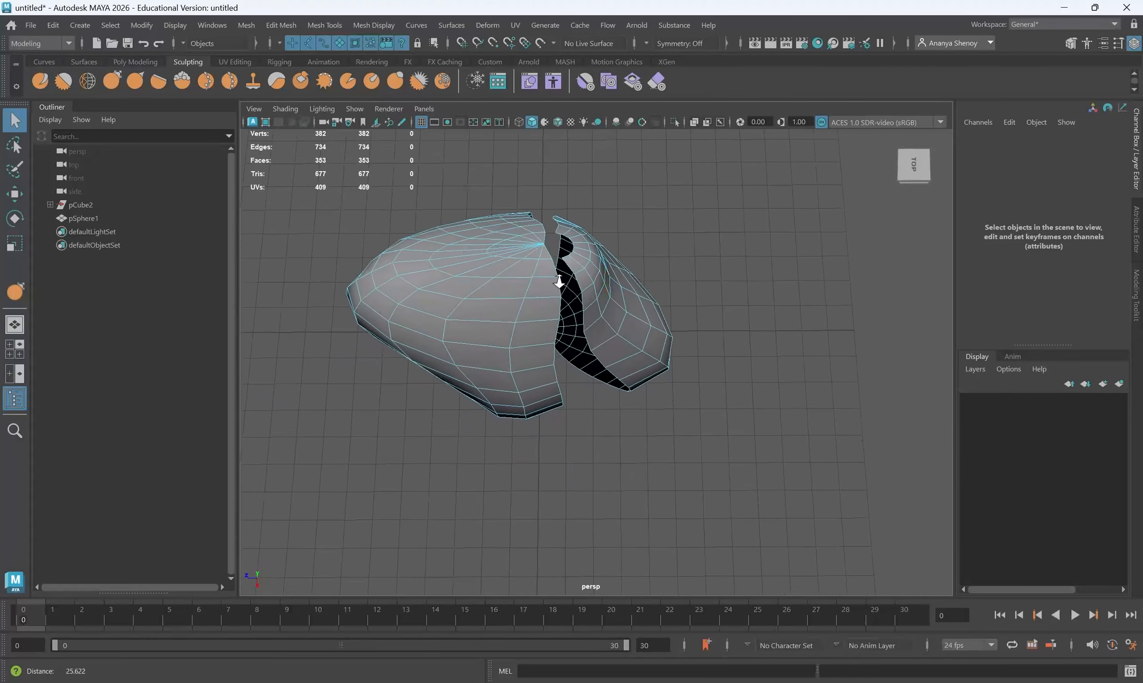
scroll(543, 370, up, 5)
mouse_move(541, 328)
alt+mouse_down()
mouse_move(503, 296)
mouse_move(511, 265)
mouse_move(507, 279)
alt+mouse_up()
key(Delete)
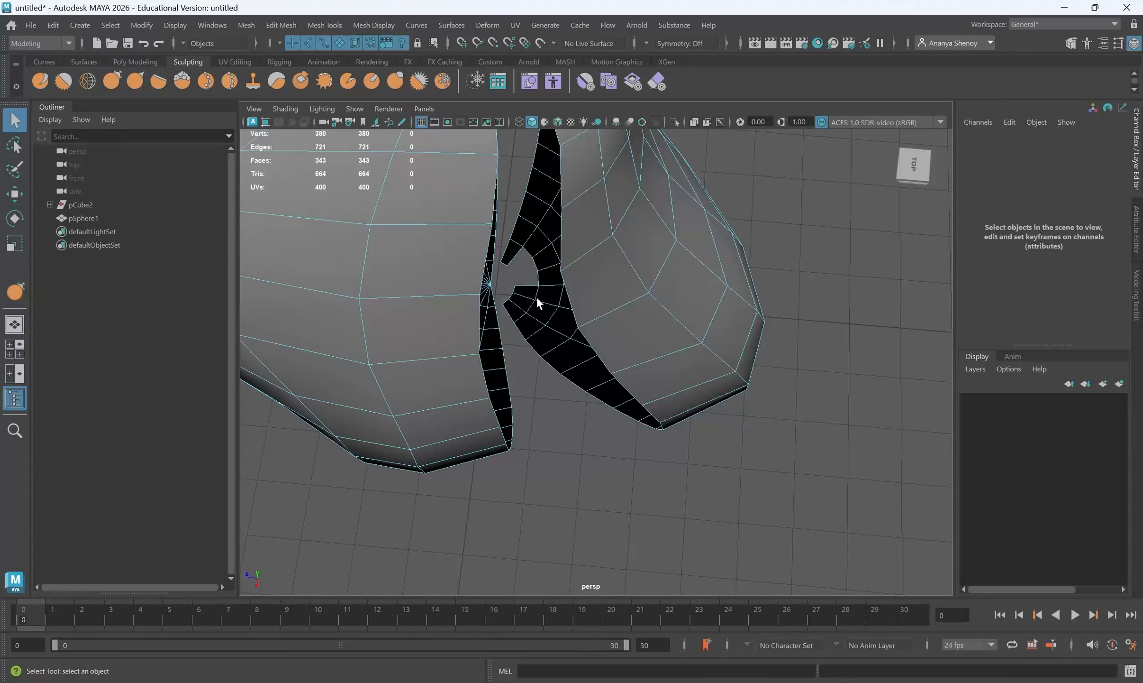
click(537, 297)
key(Delete)
alt+drag(539, 300, 422, 251)
right_click(422, 251)
right_drag(422, 251, 532, 190)
alt+drag(620, 301, 543, 430)
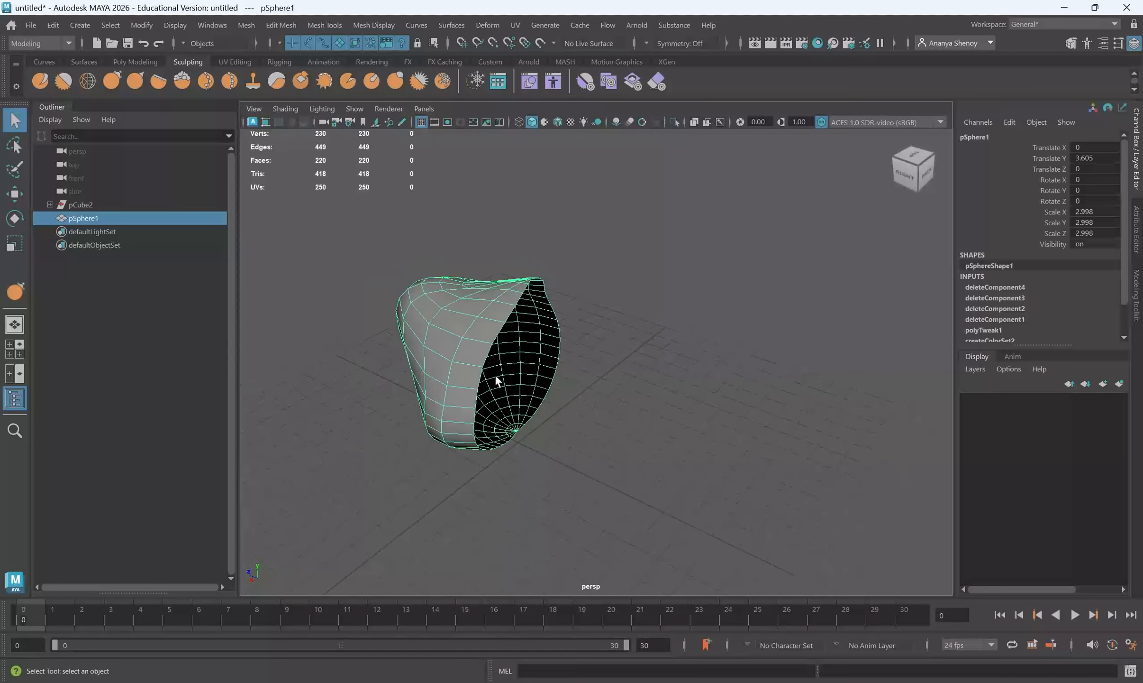
Step: Select the border edge loop around the half shape's opening and scale it flat along Z in the side view
alt+drag(495, 374, 515, 403)
right_drag(515, 397, 515, 269)
double_click(527, 381)
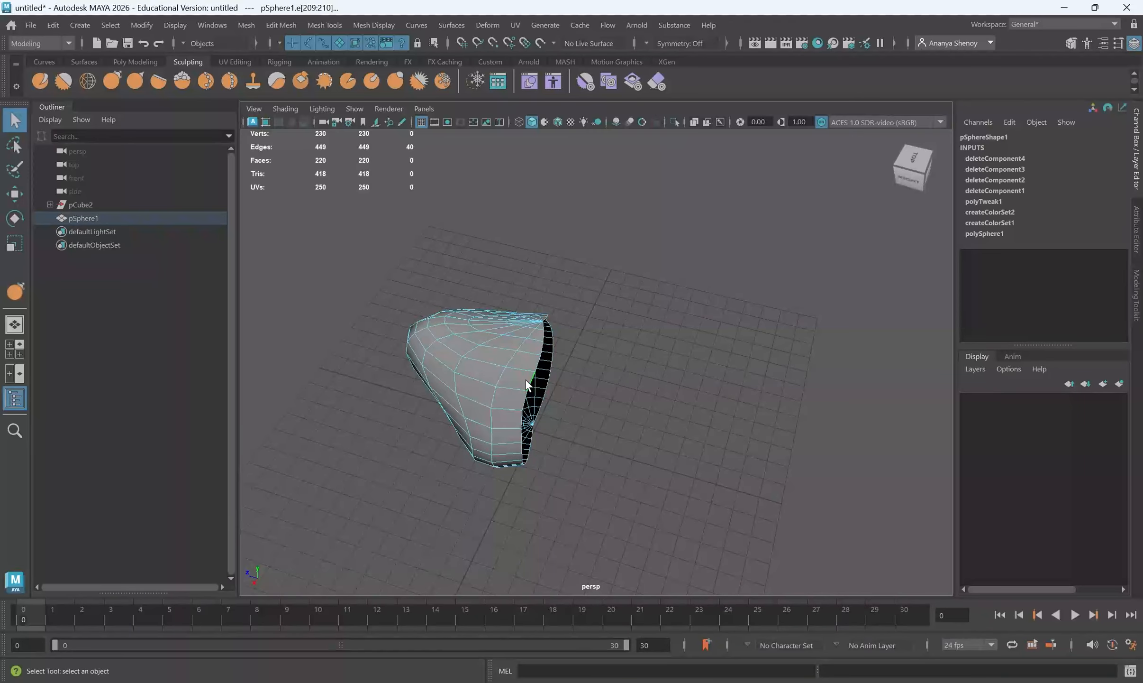
alt+drag(620, 409, 554, 448)
key(space)
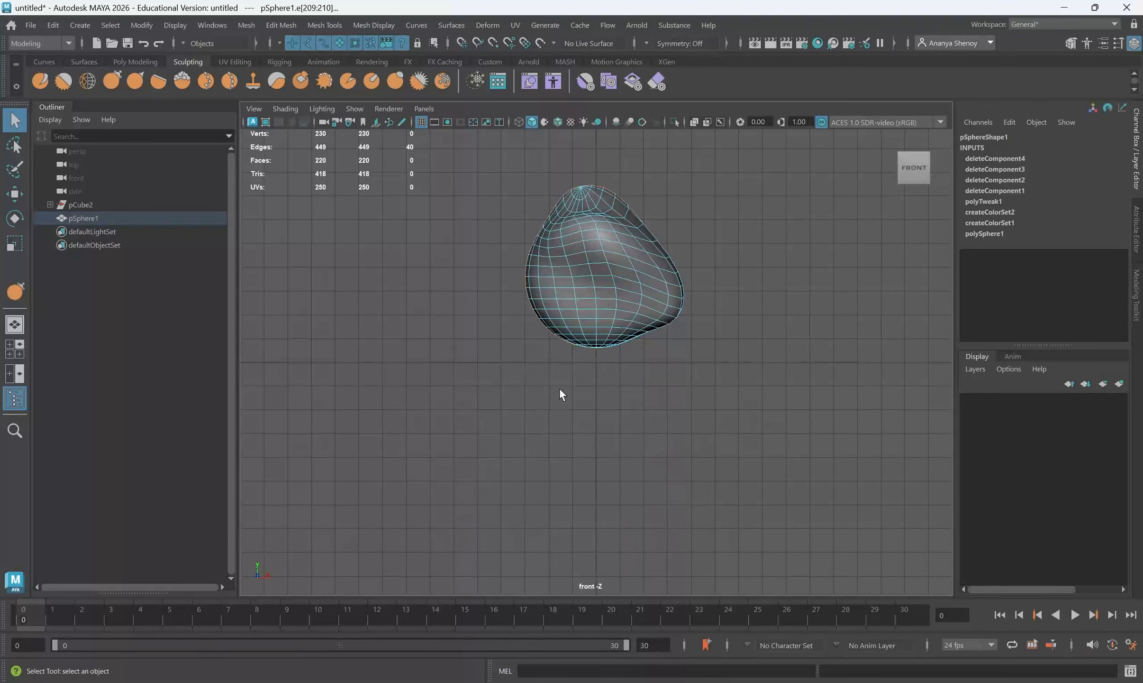
key(space)
drag(559, 388, 641, 389)
alt+middle_drag(630, 292, 619, 374)
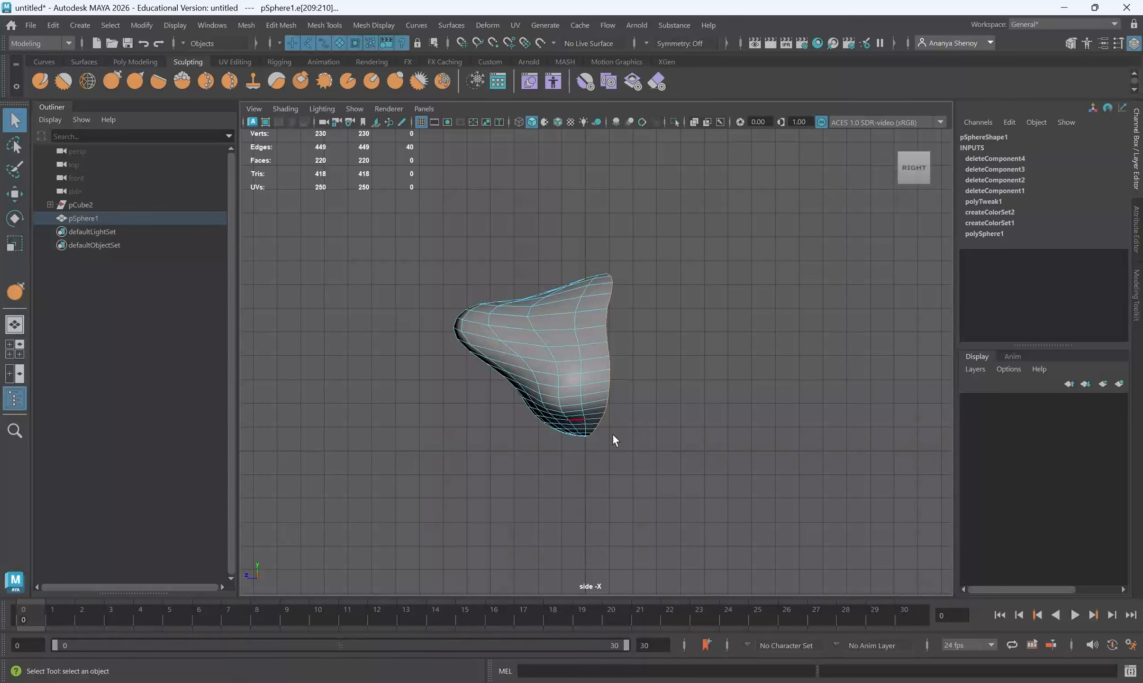
key(r)
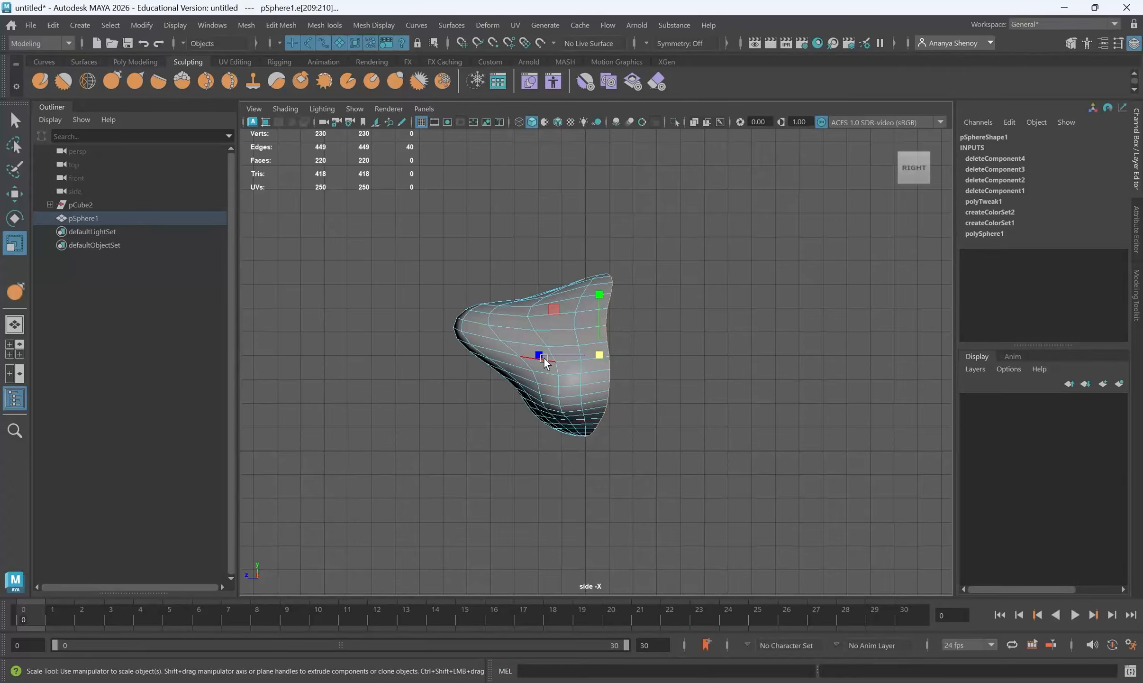
drag(541, 356, 598, 355)
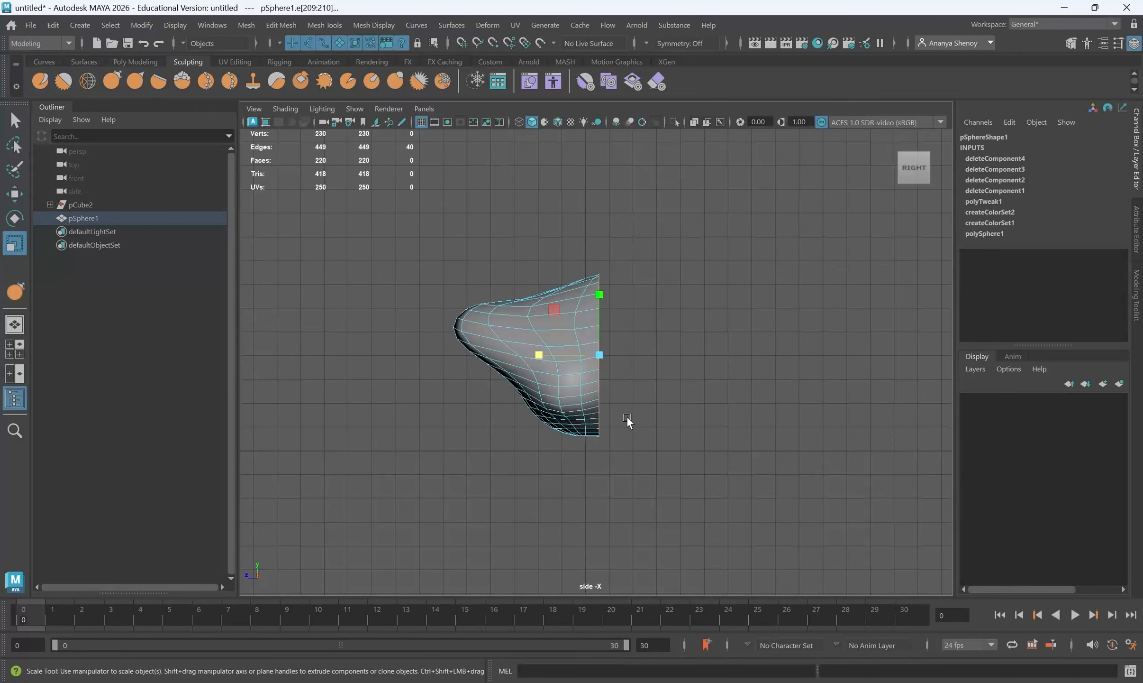
key(space)
key(space)
alt+drag(591, 390, 460, 406)
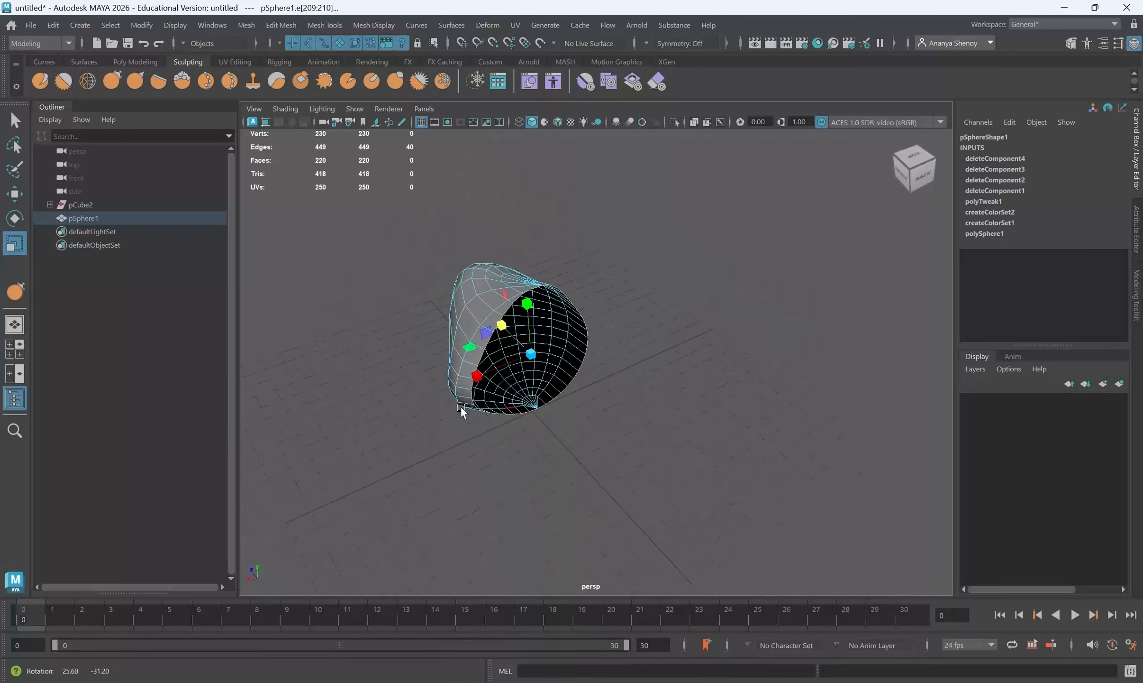
Step: Select the half shape as an object and place its pivot on the flattened open border
right_drag(502, 308, 569, 284)
click(664, 334)
alt+drag(547, 402, 546, 427)
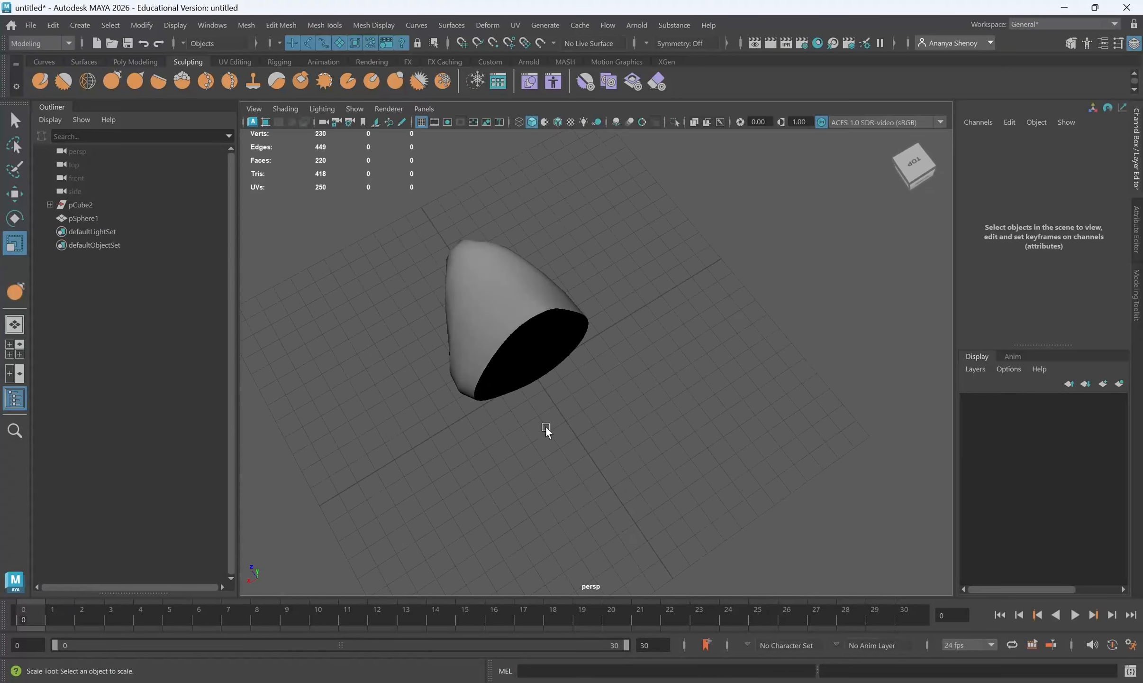
click(512, 327)
alt+drag(475, 407, 528, 317)
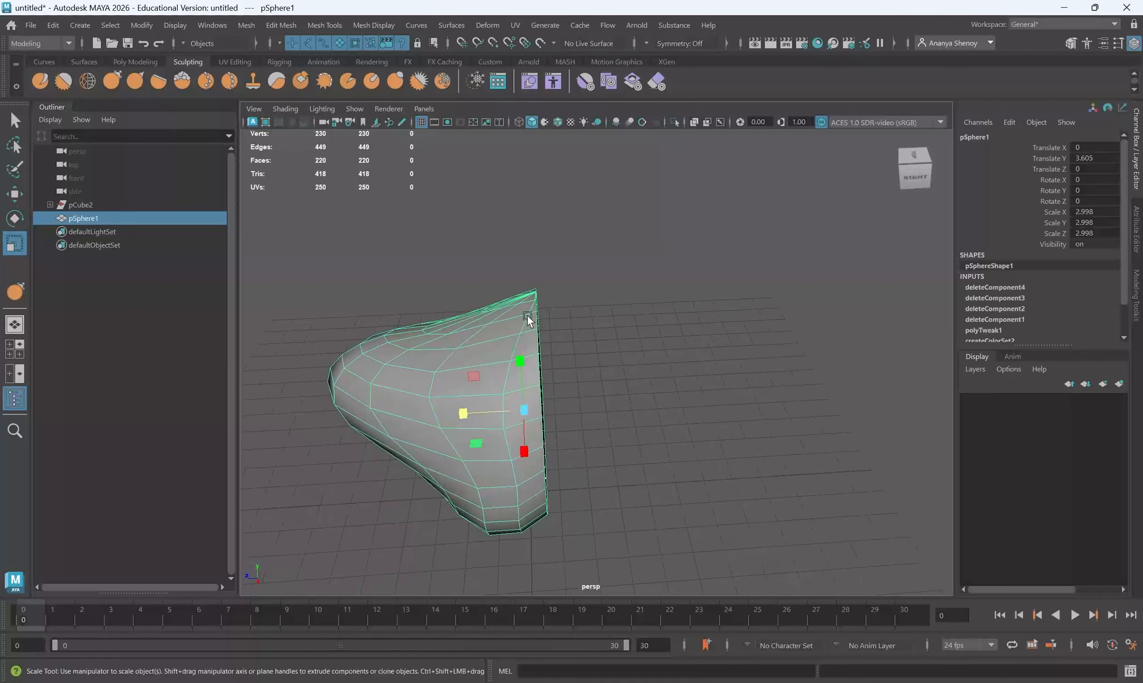
alt+drag(554, 445, 571, 421)
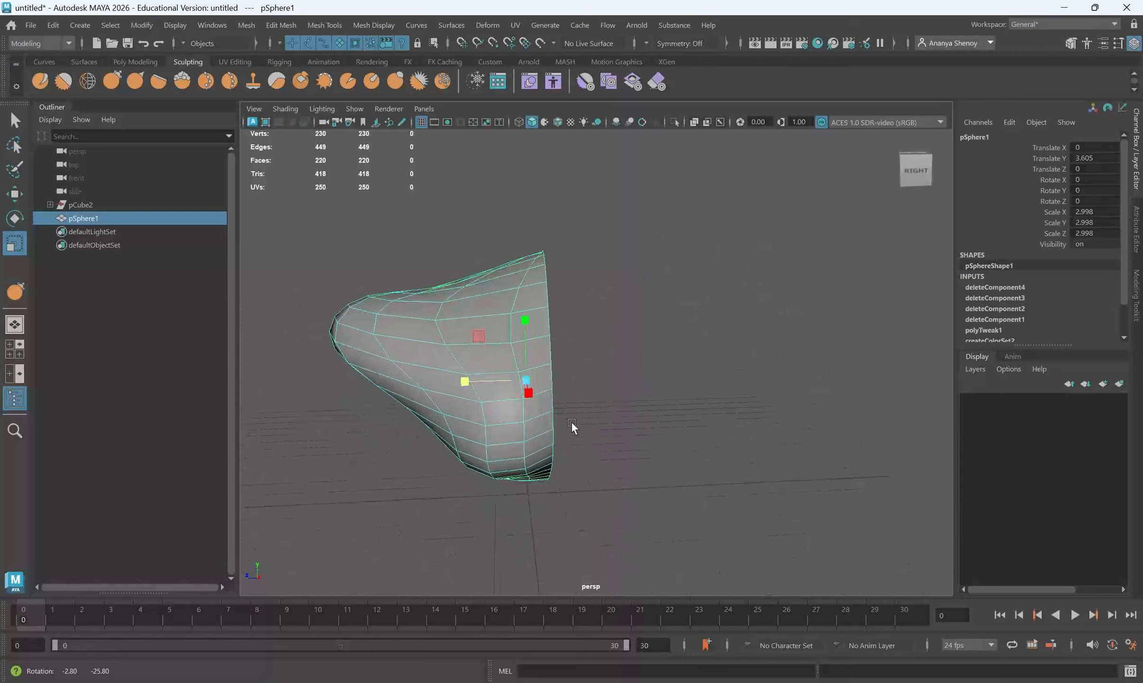
key(d)
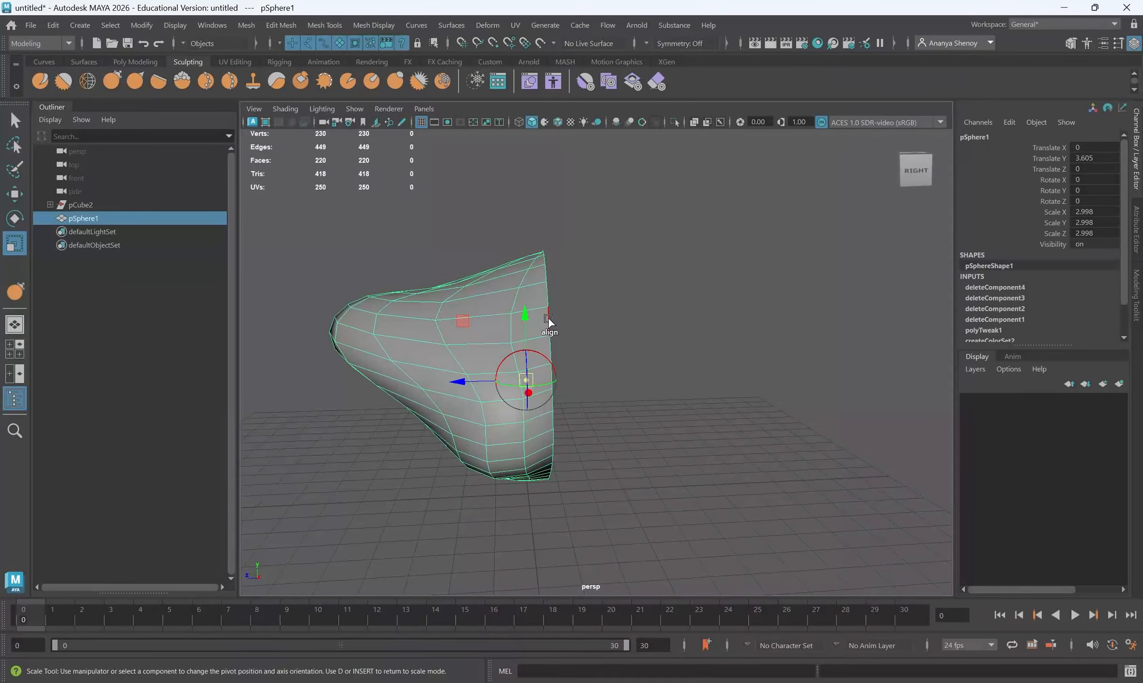
alt+drag(676, 481, 577, 387)
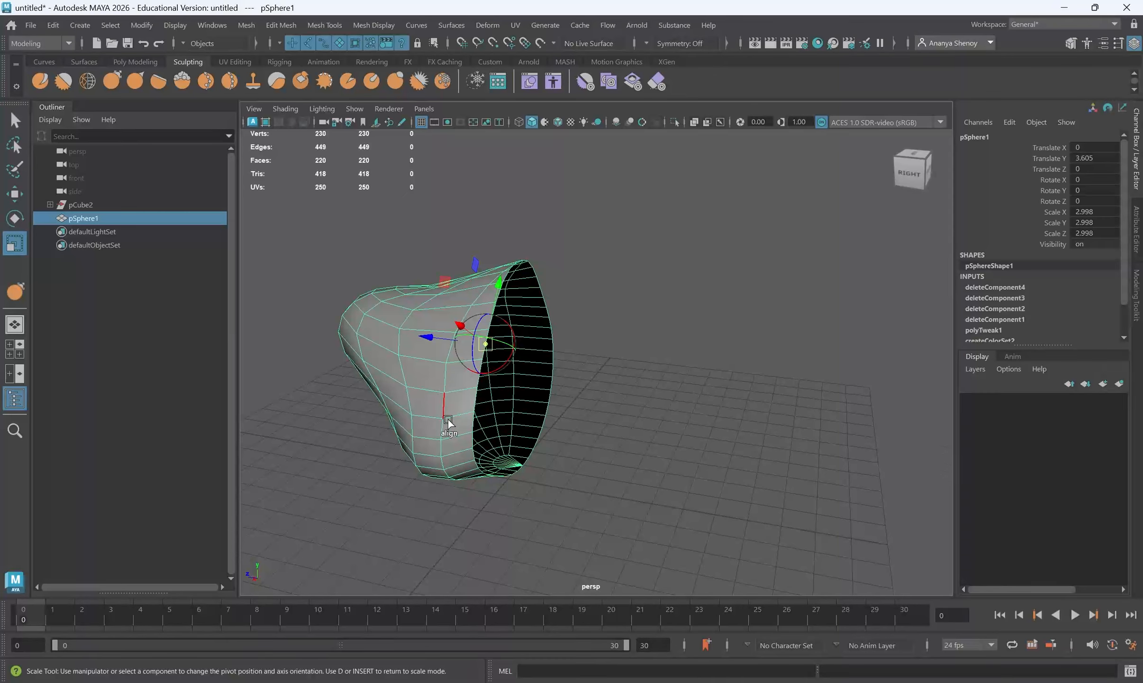
alt+drag(448, 419, 470, 434)
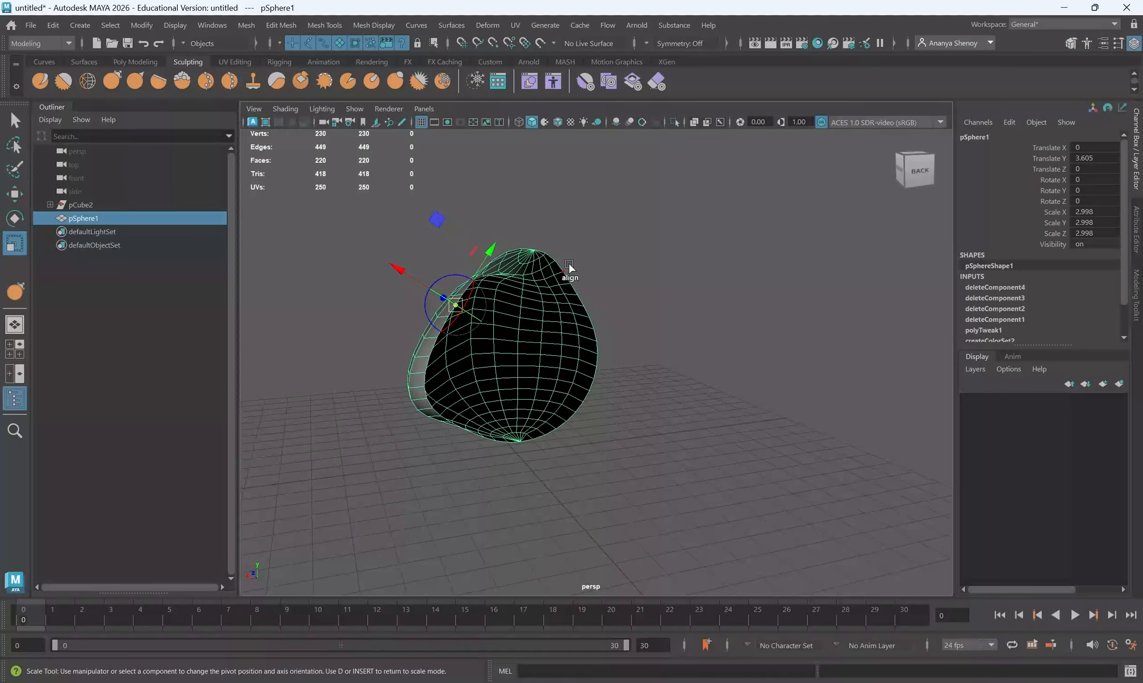
alt+drag(436, 356, 508, 398)
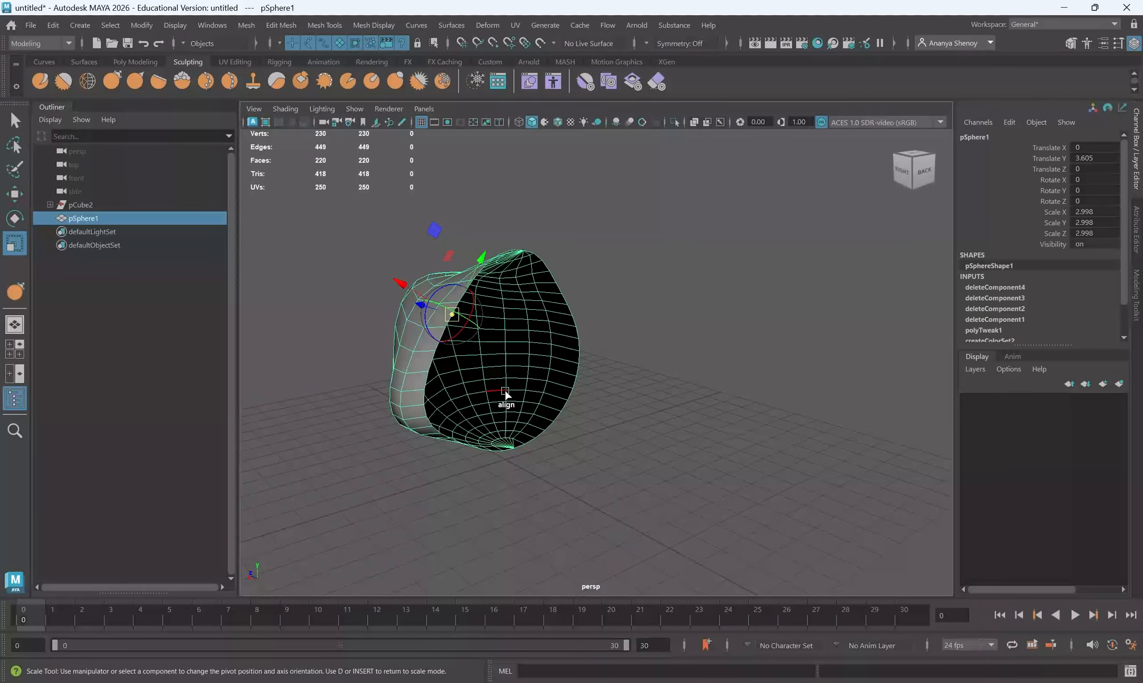
Step: Reset the Rotate, Scale and Move tool settings to their defaults
click(15, 218)
double_click(15, 226)
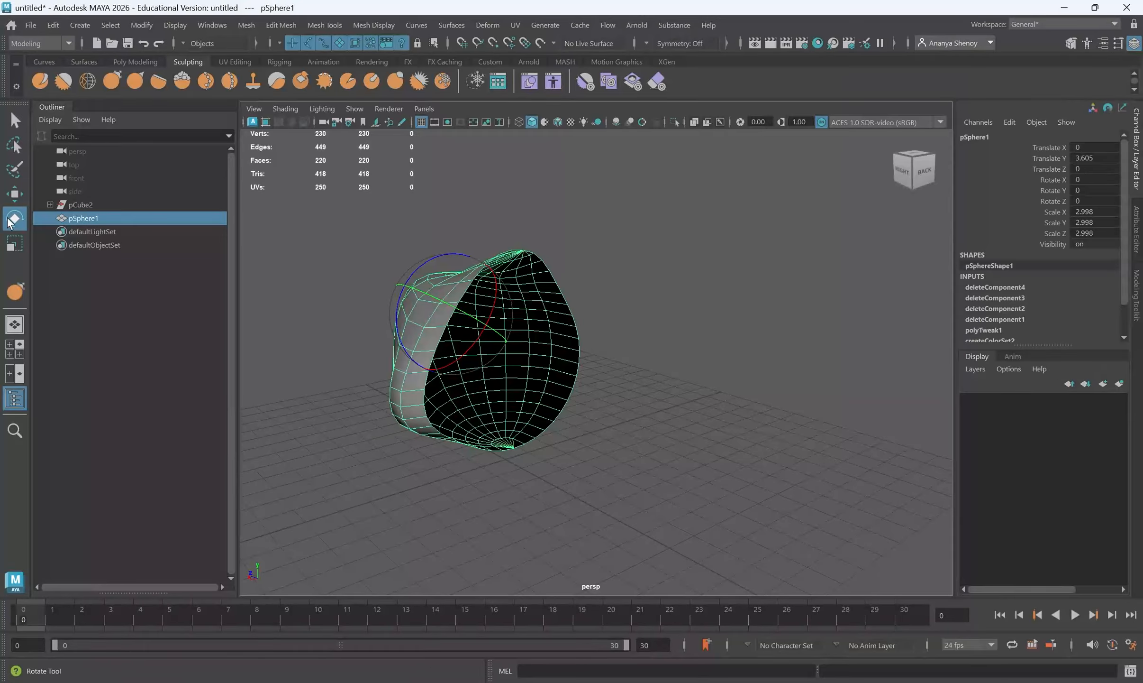
click(305, 190)
key(r)
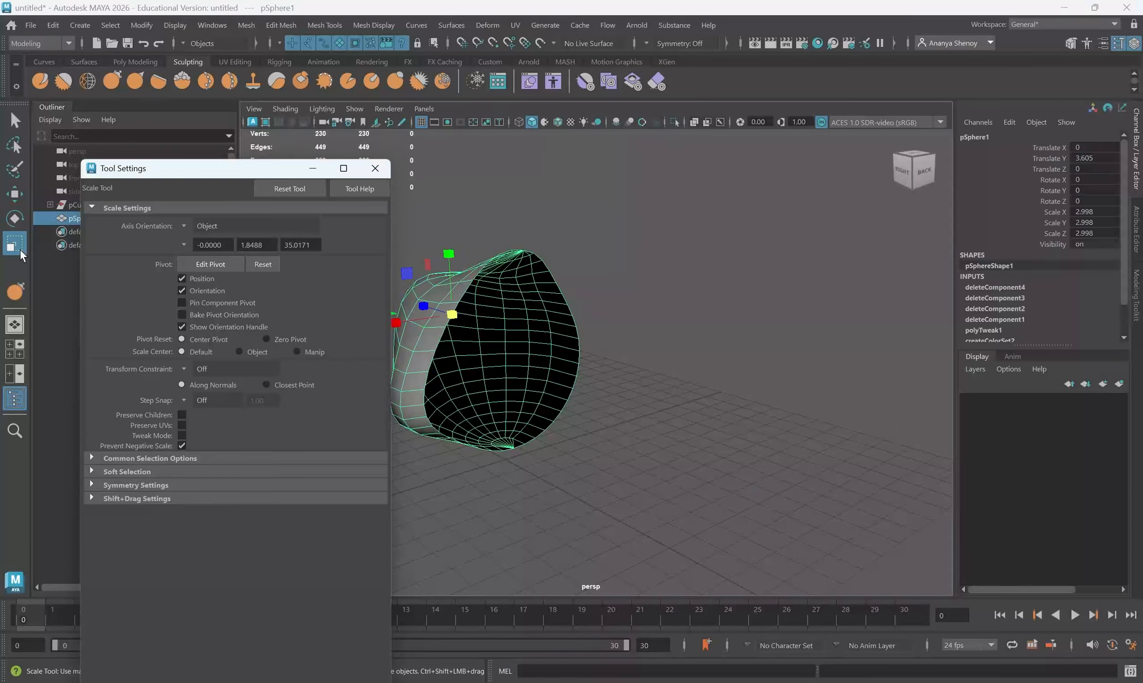
click(286, 195)
key(w)
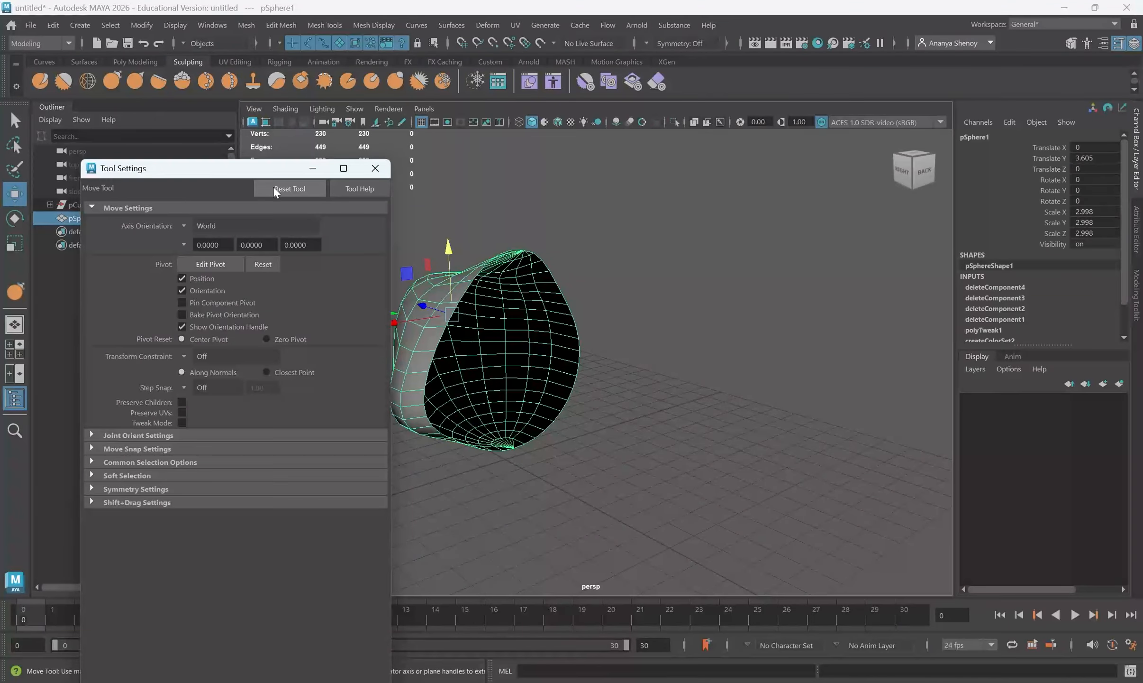
click(299, 188)
click(374, 167)
Step: Mirror the half shape across the Z axis with Axis Position set to Object
alt+drag(471, 219, 653, 319)
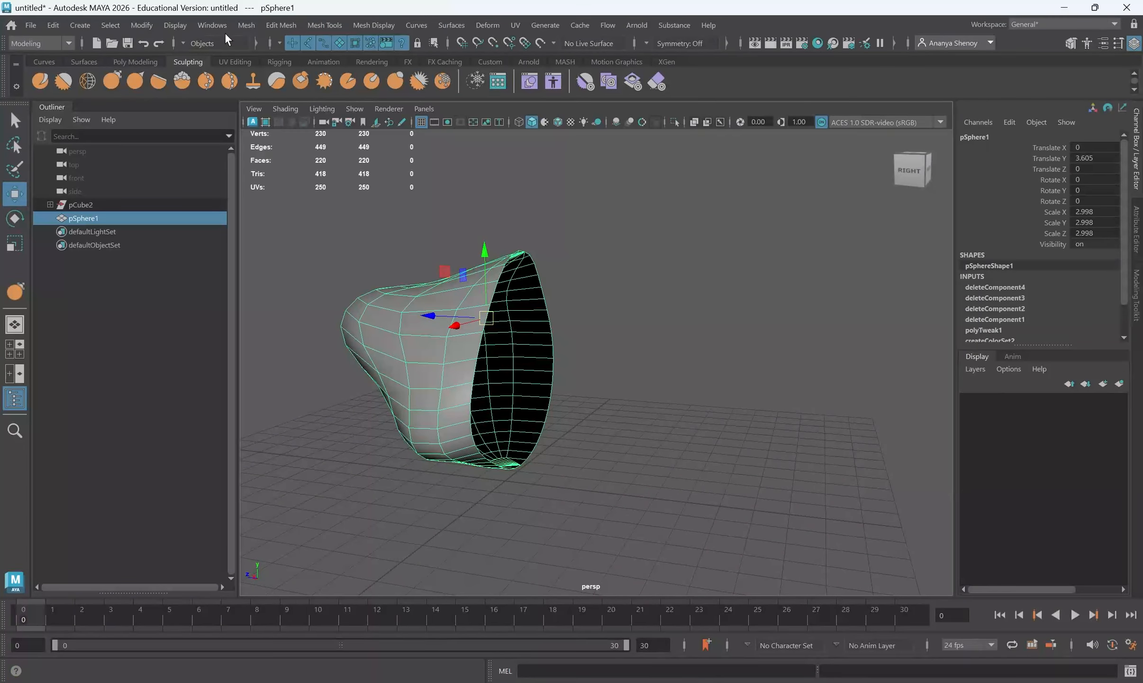
click(246, 25)
click(277, 245)
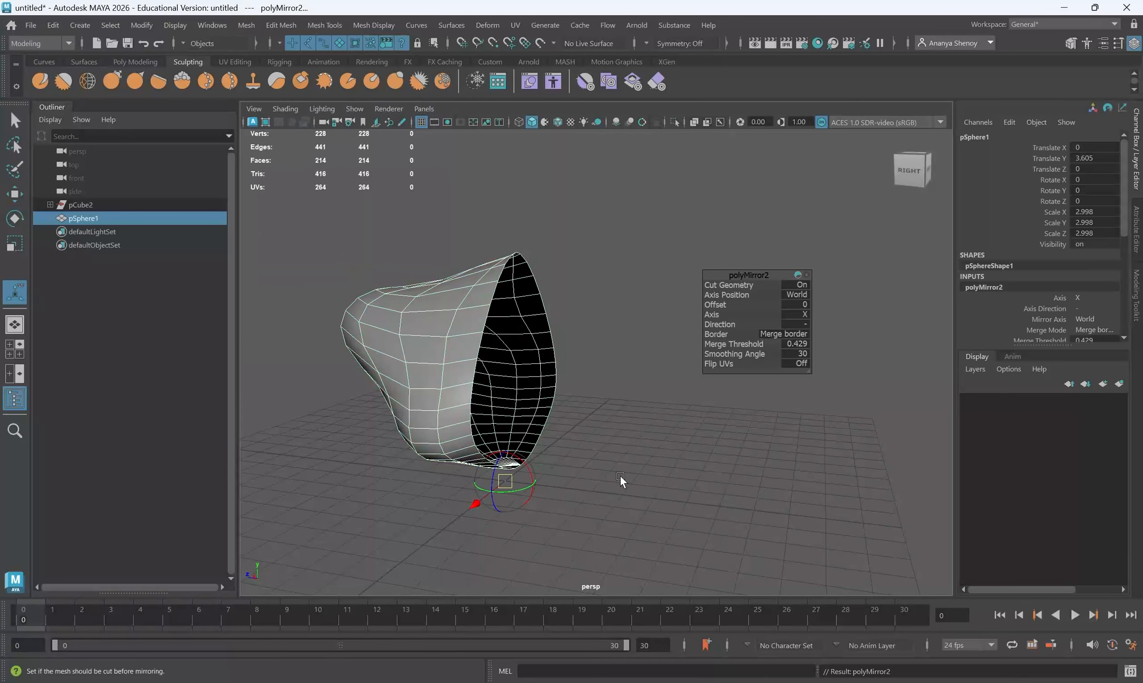
alt+drag(508, 439, 545, 434)
click(803, 314)
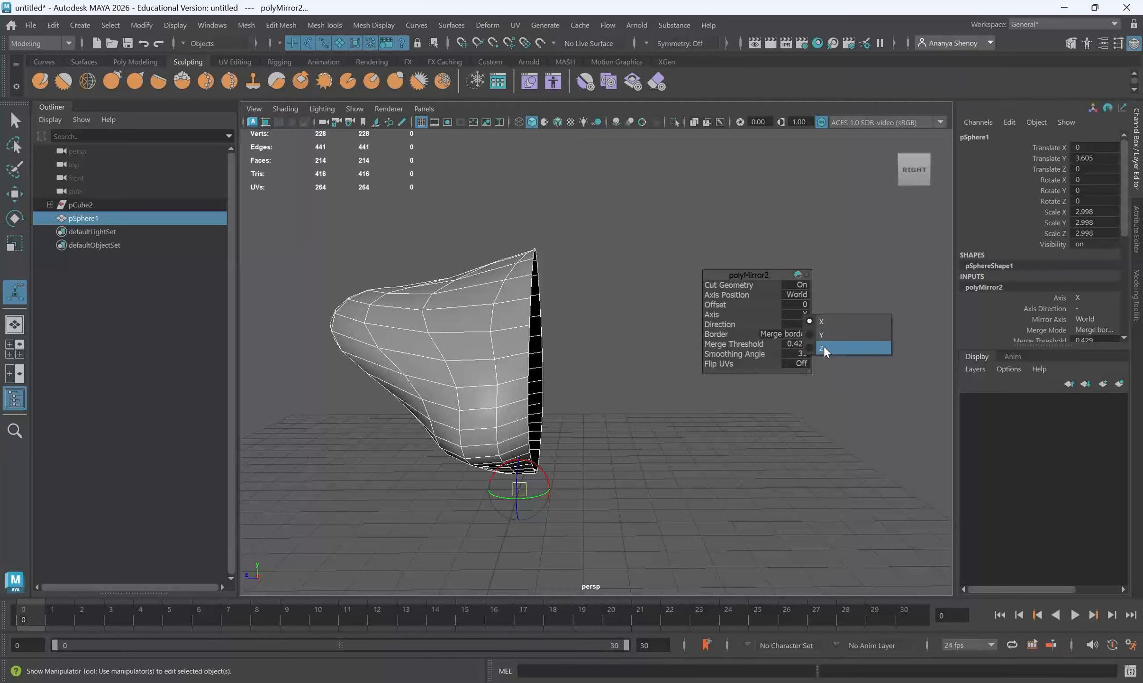
click(823, 348)
click(800, 300)
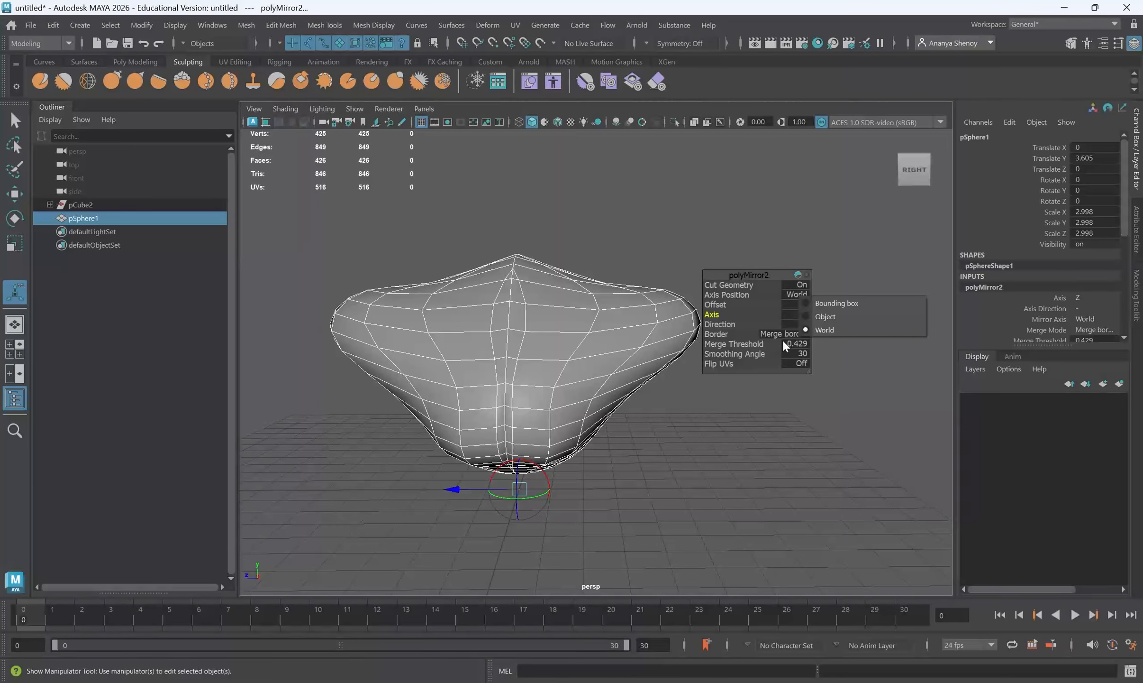
click(835, 319)
Step: Turn off Cut Geometry for the mirror and inspect the seam from below
alt+drag(616, 354, 618, 398)
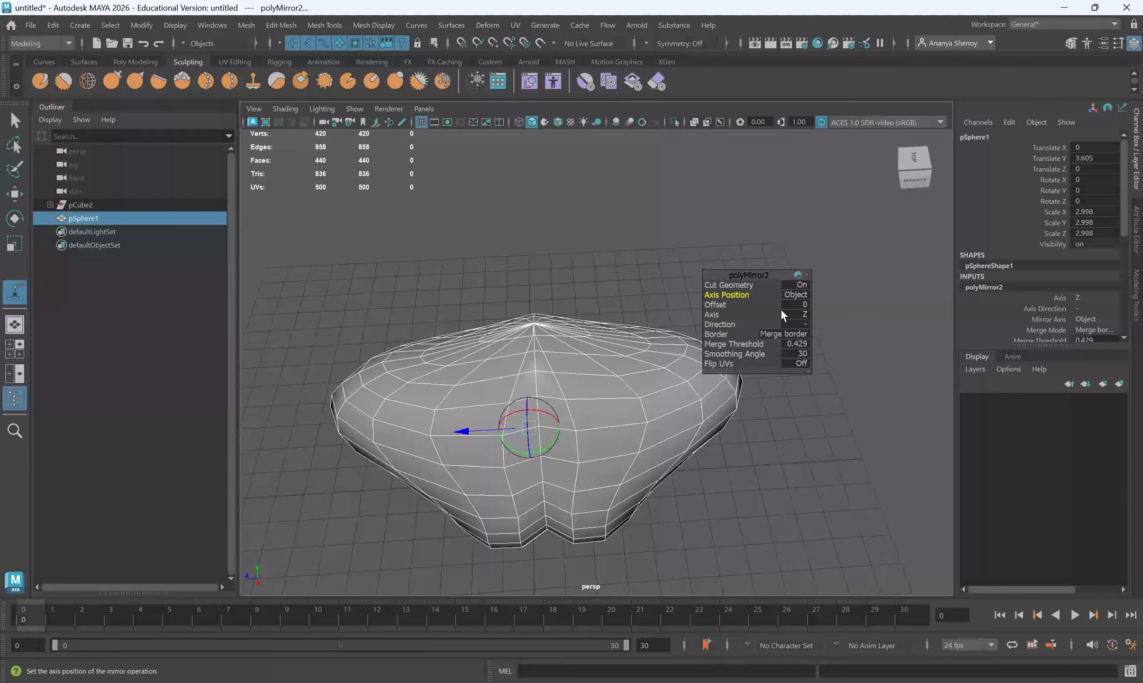
click(799, 286)
alt+drag(515, 417, 509, 375)
alt+drag(536, 422, 486, 388)
alt+right_drag(486, 388, 545, 479)
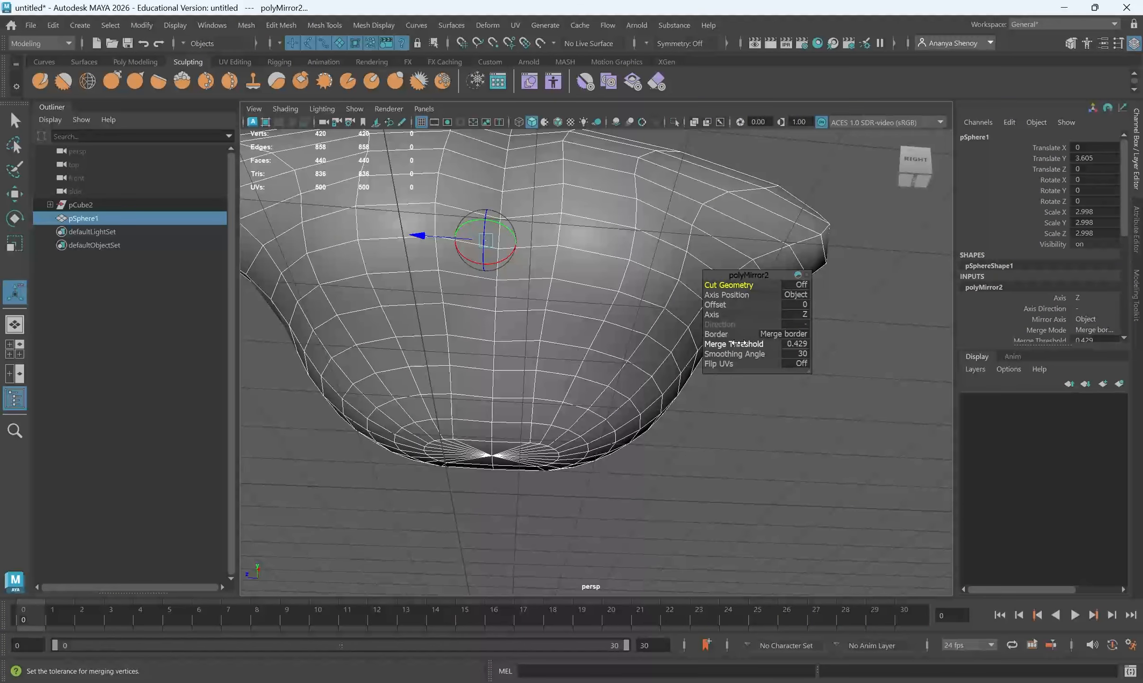
alt+drag(564, 435, 568, 408)
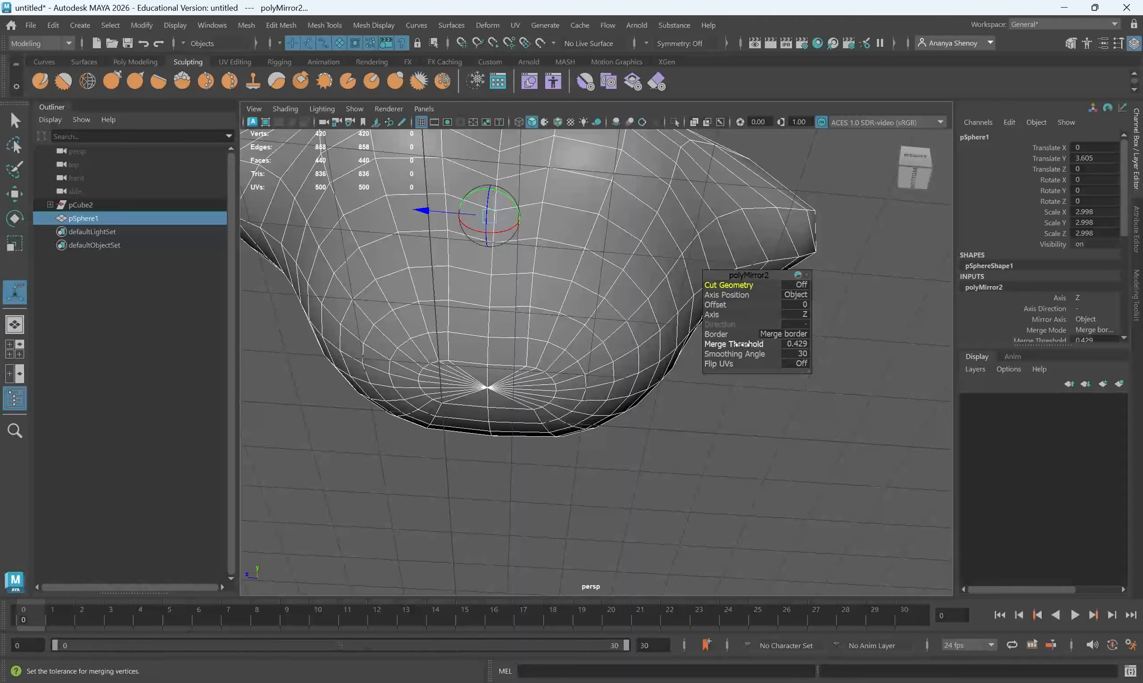
Step: Try a different merge threshold and other border settings for the mirror, restoring the original values
drag(754, 345, 1012, 357)
key(ctrl+z)
click(794, 345)
alt+drag(526, 368, 220, 583)
key(Up)
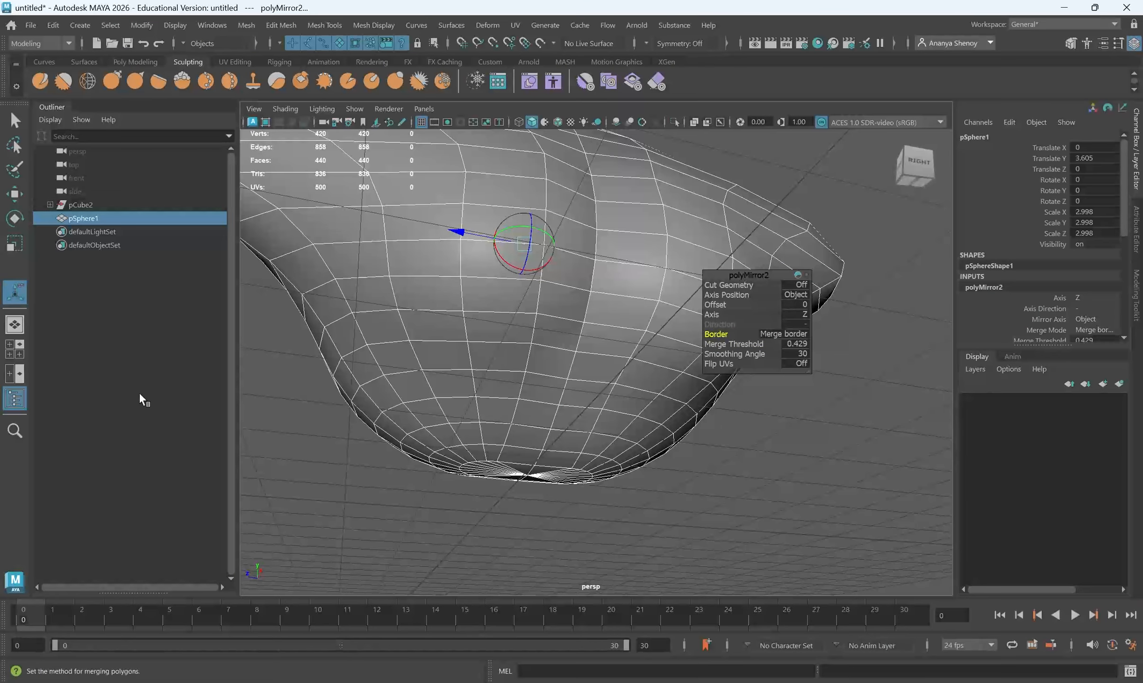
key(Down)
key(Up)
Step: Test-move individual vertices along the mirrored shape's centre seam and return to object mode
alt+drag(452, 299, 569, 400)
right_drag(569, 401, 567, 364)
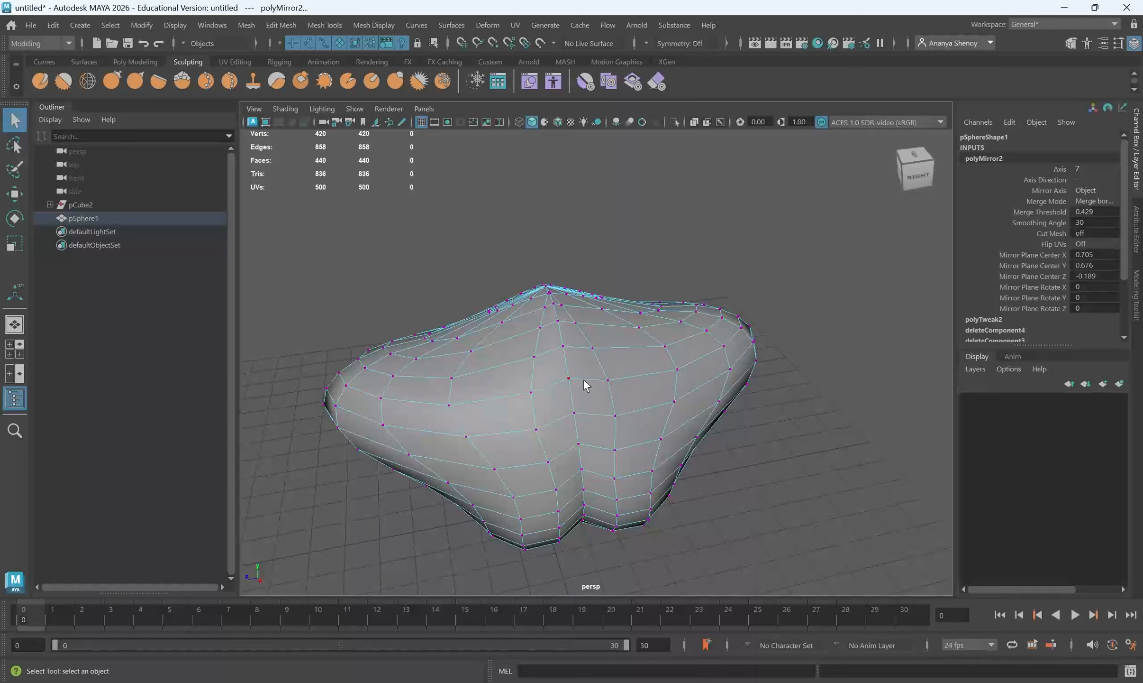
click(568, 351)
key(w)
mouse_move(571, 361)
mouse_down()
mouse_move(613, 434)
mouse_move(573, 353)
mouse_up()
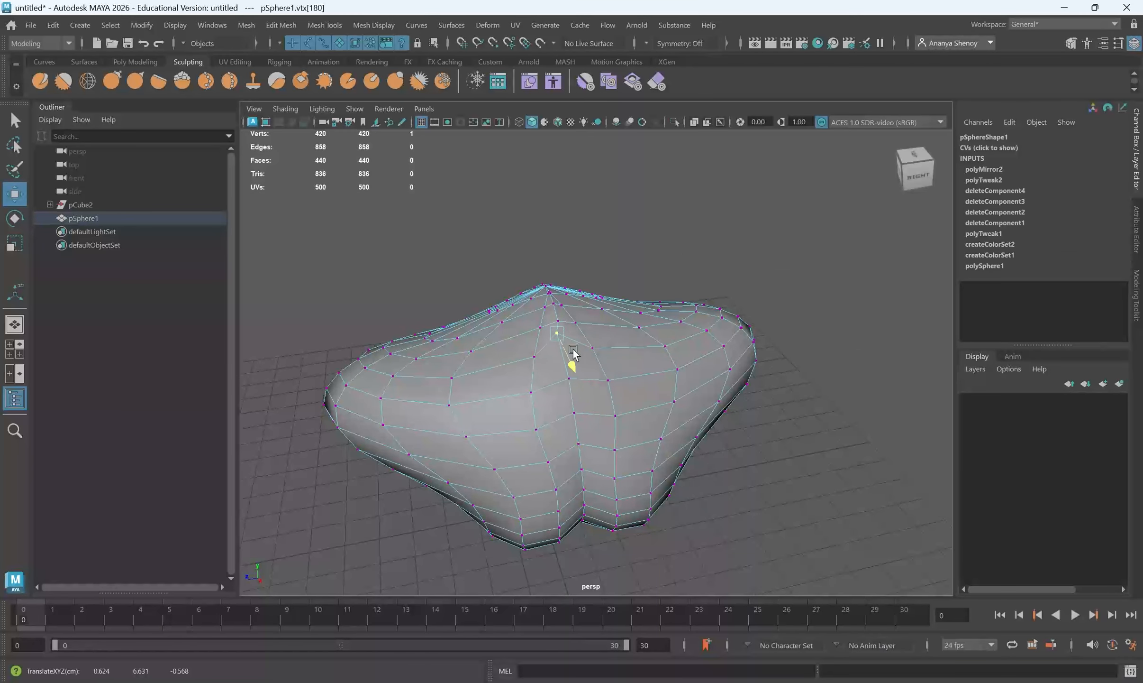
alt+drag(566, 401, 654, 393)
click(652, 382)
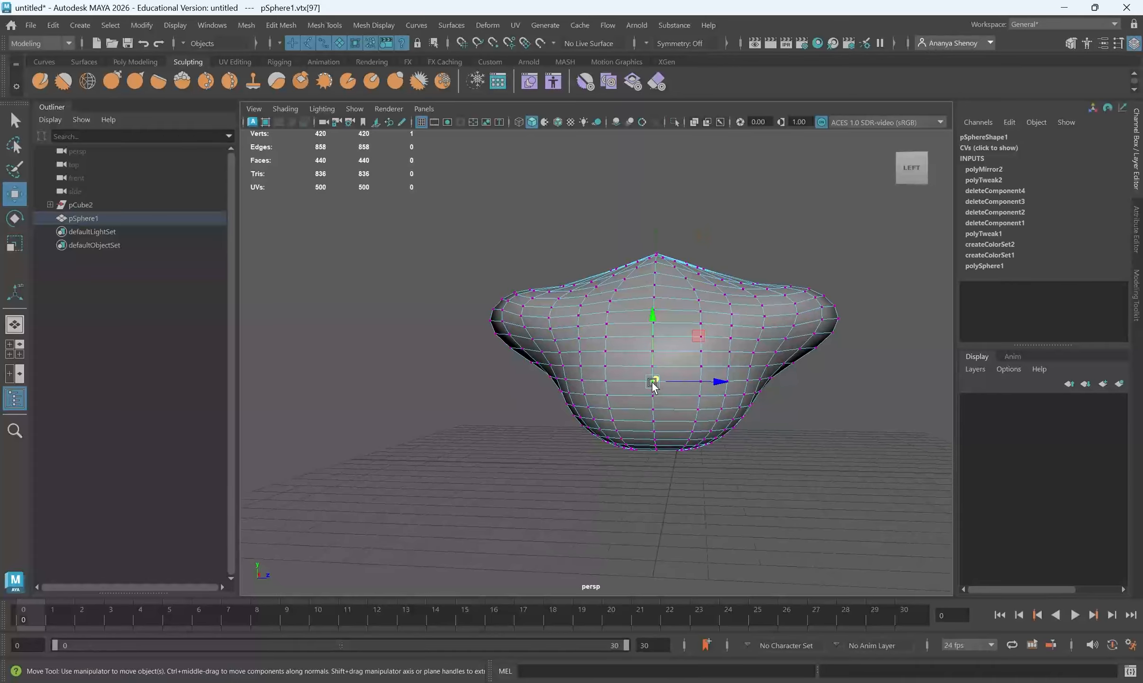
drag(721, 377, 574, 345)
right_drag(575, 345, 619, 283)
click(743, 330)
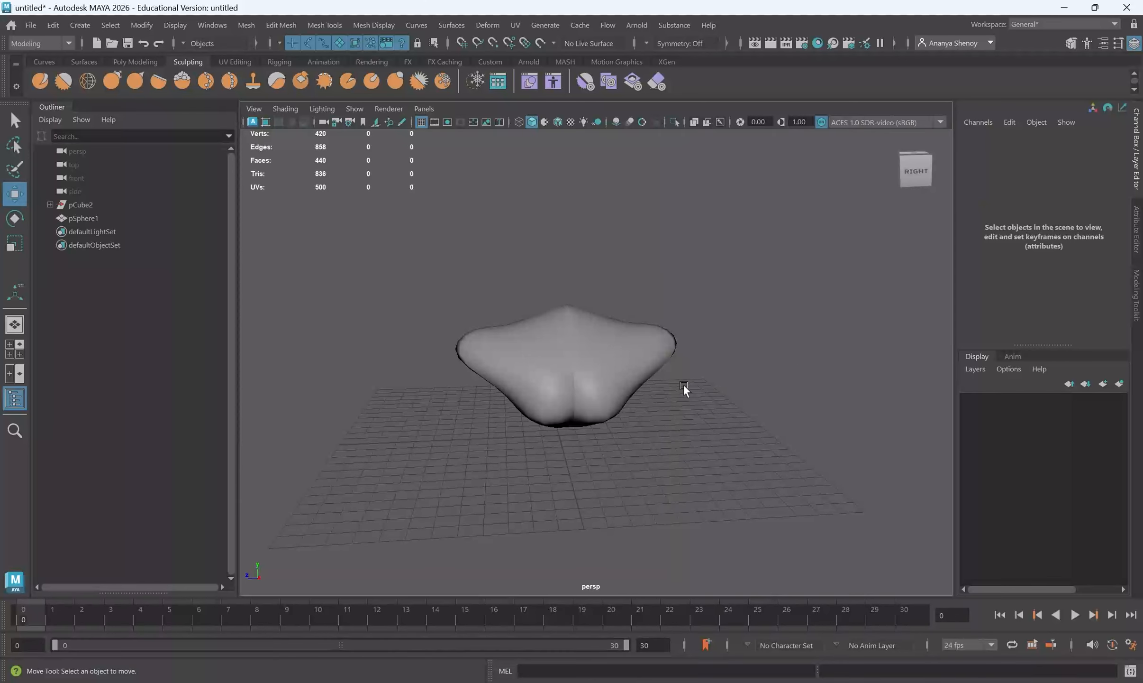
Step: Delete the mirrored sphere shape and create a polygon cube at the origin
click(604, 353)
key(Delete)
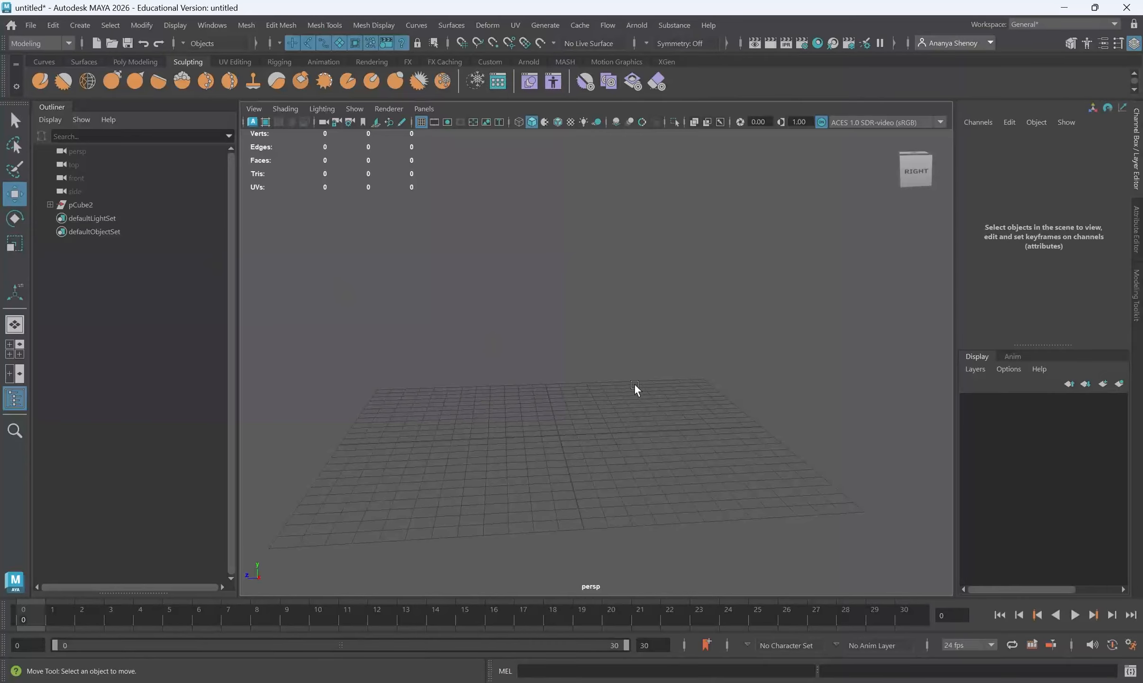
key(e)
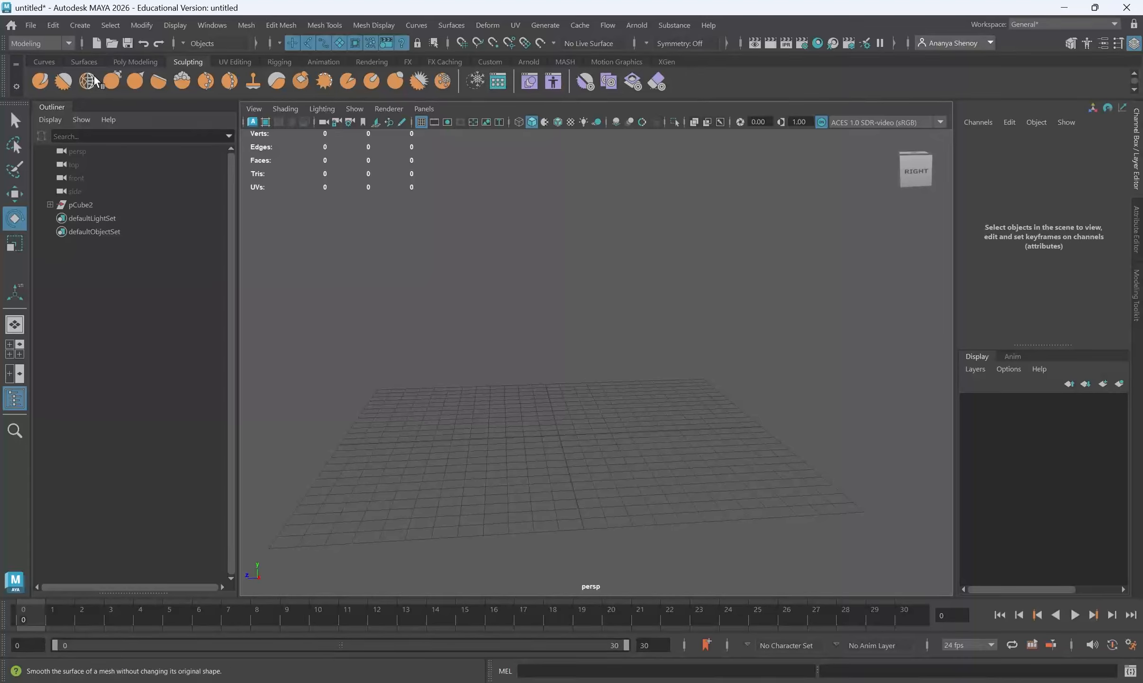
click(134, 61)
click(74, 86)
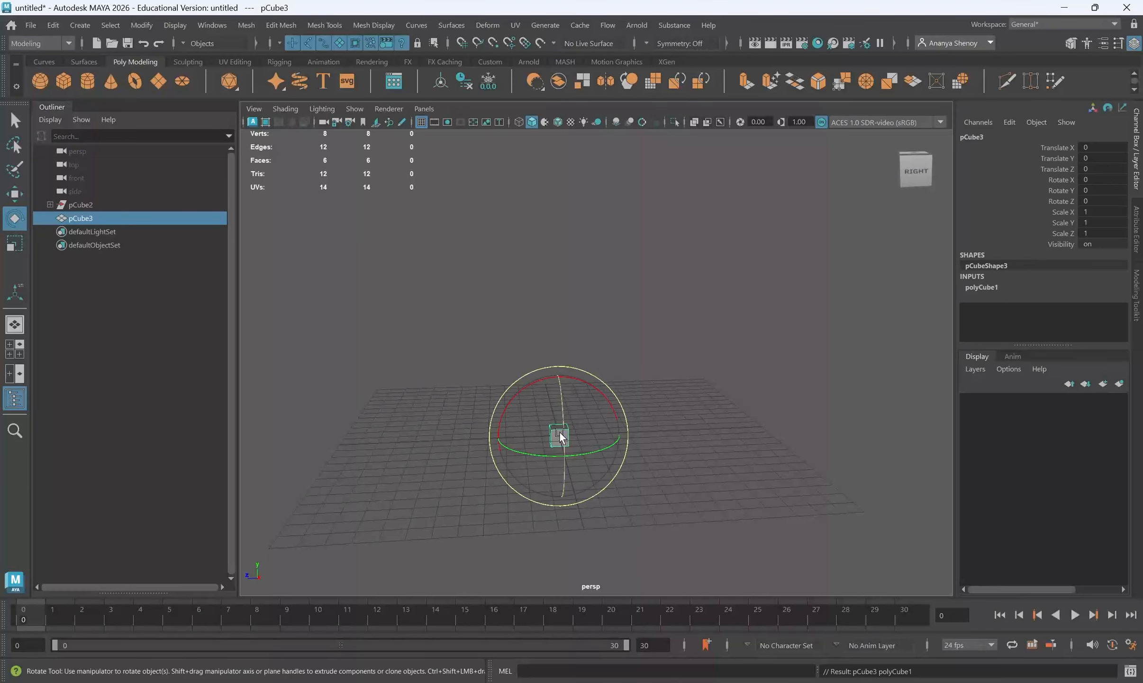
Step: Scale the cube into an upright slab about 0.804 × 5.587 × 2.673 and raise it to about Y 3.385
key(r)
drag(557, 441, 582, 455)
key(w)
drag(557, 383, 579, 406)
key(r)
Step: Snap the slab's pivot to the centre of its narrow side face
alt+drag(591, 463, 575, 453)
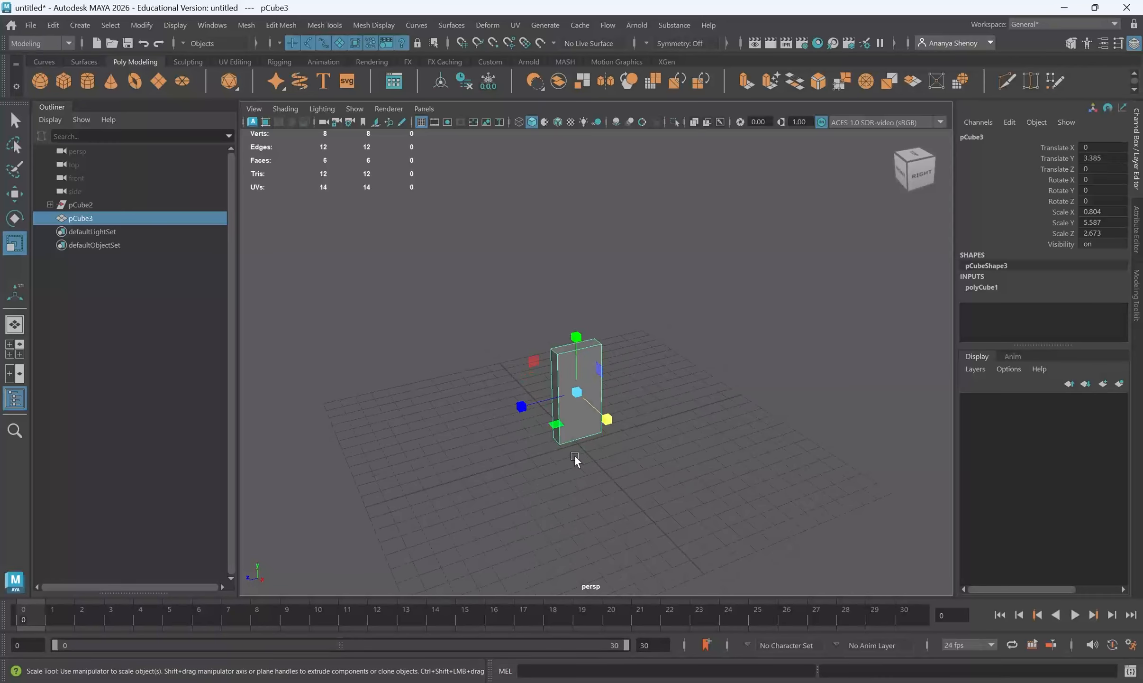
scroll(555, 457, up, 5)
key(d)
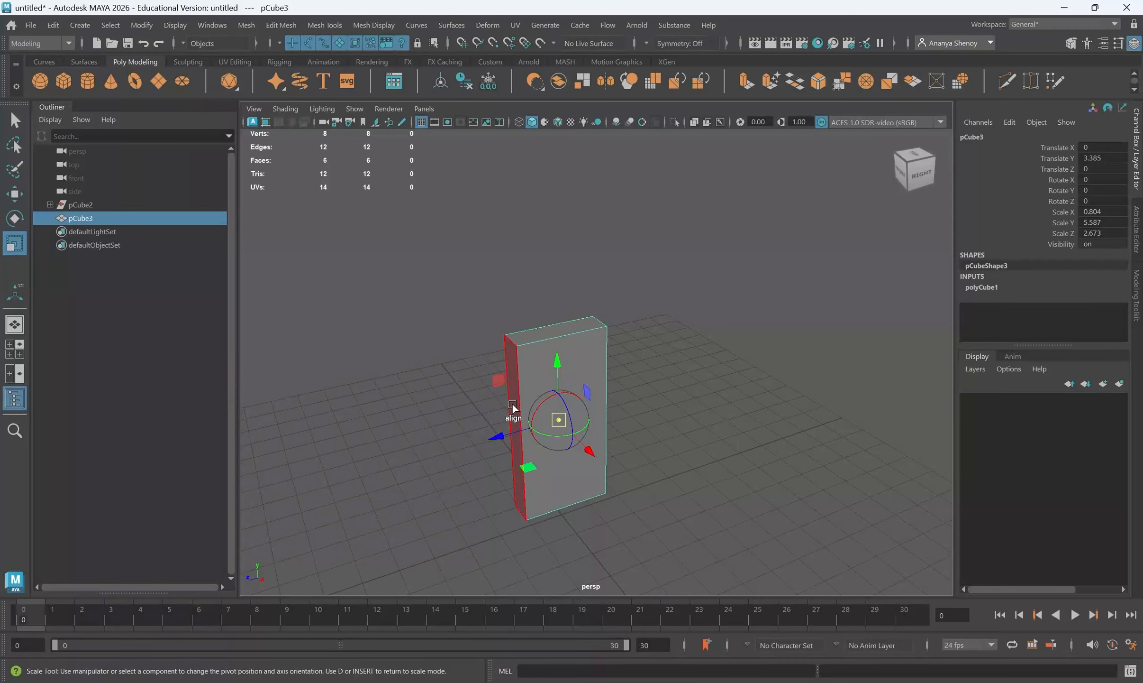
click(514, 407)
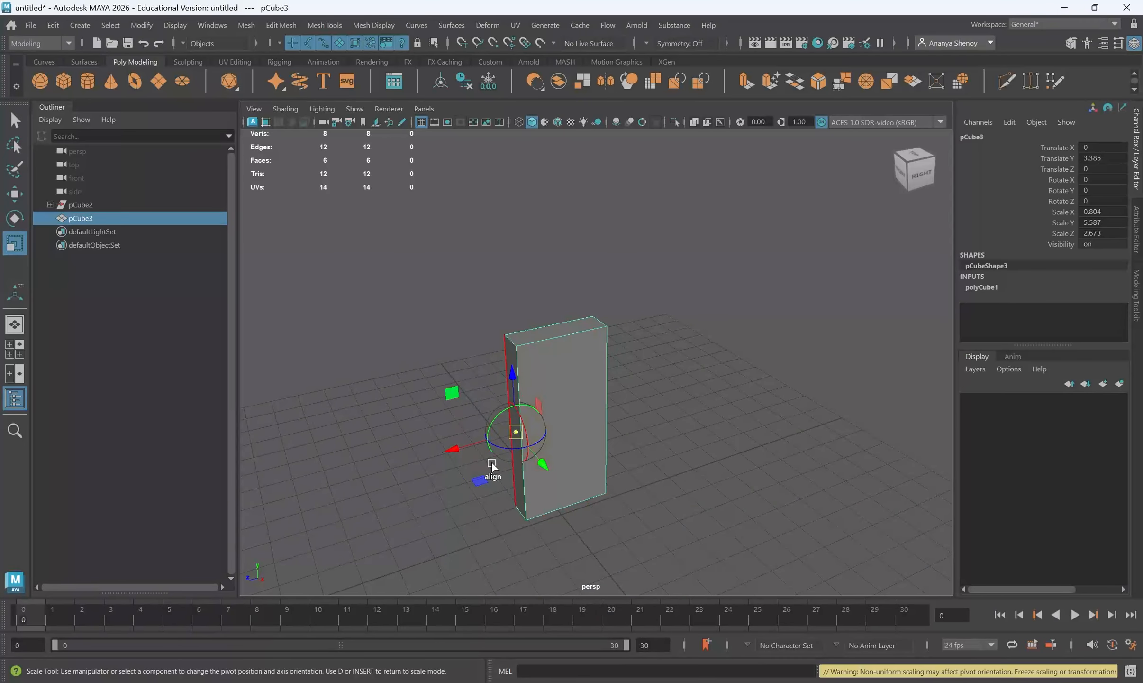
Step: Reset the Rotate and Scale tool settings to their defaults and close the tool settings
click(14, 218)
double_click(14, 218)
click(290, 188)
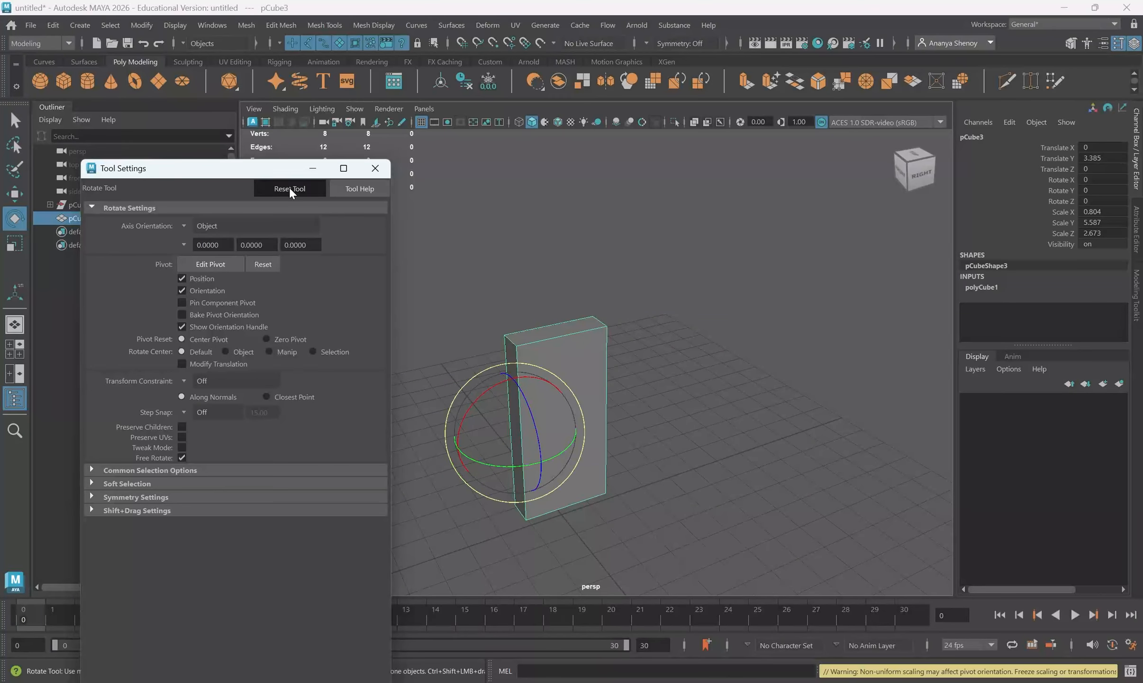
key(r)
click(289, 191)
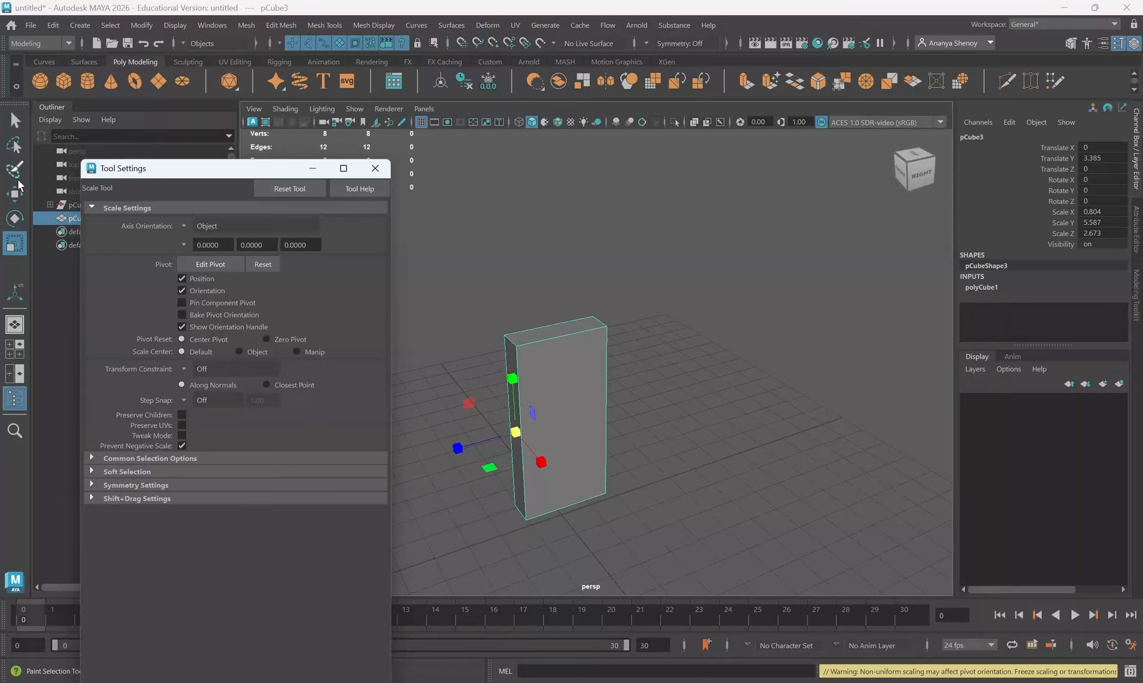
key(w)
click(375, 168)
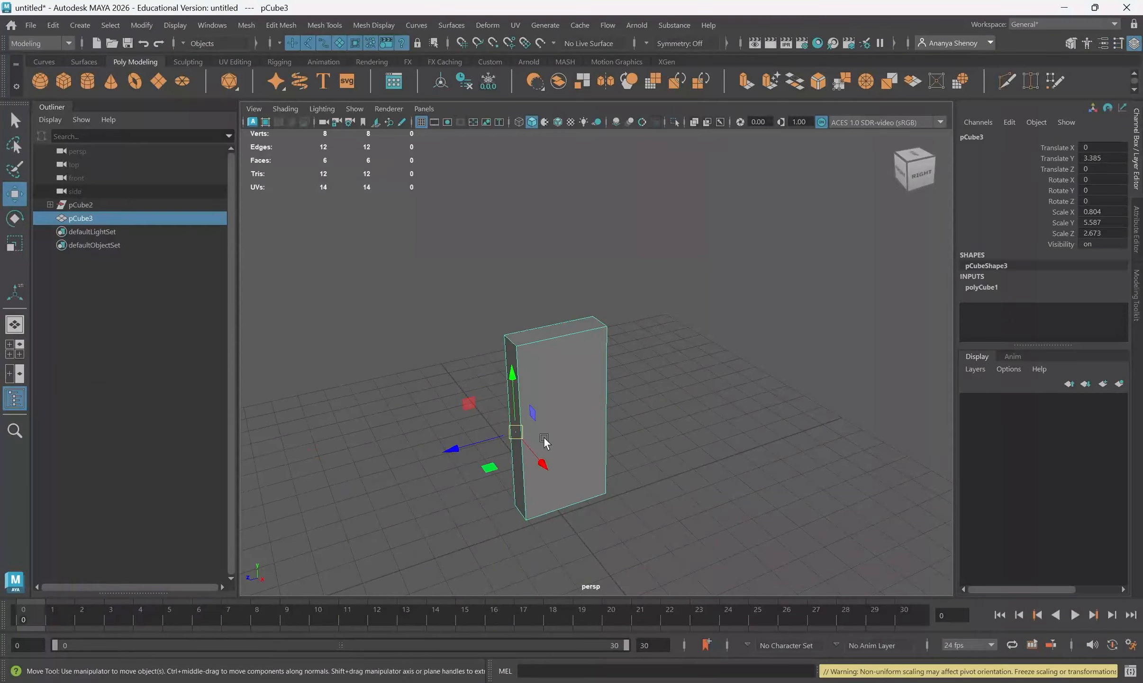
Step: Rotate the slab about -61.5 degrees around Y on its side pivot, keeping it selected
key(e)
mouse_move(549, 462)
mouse_down()
mouse_move(502, 475)
mouse_move(539, 478)
mouse_up()
click(781, 409)
click(583, 405)
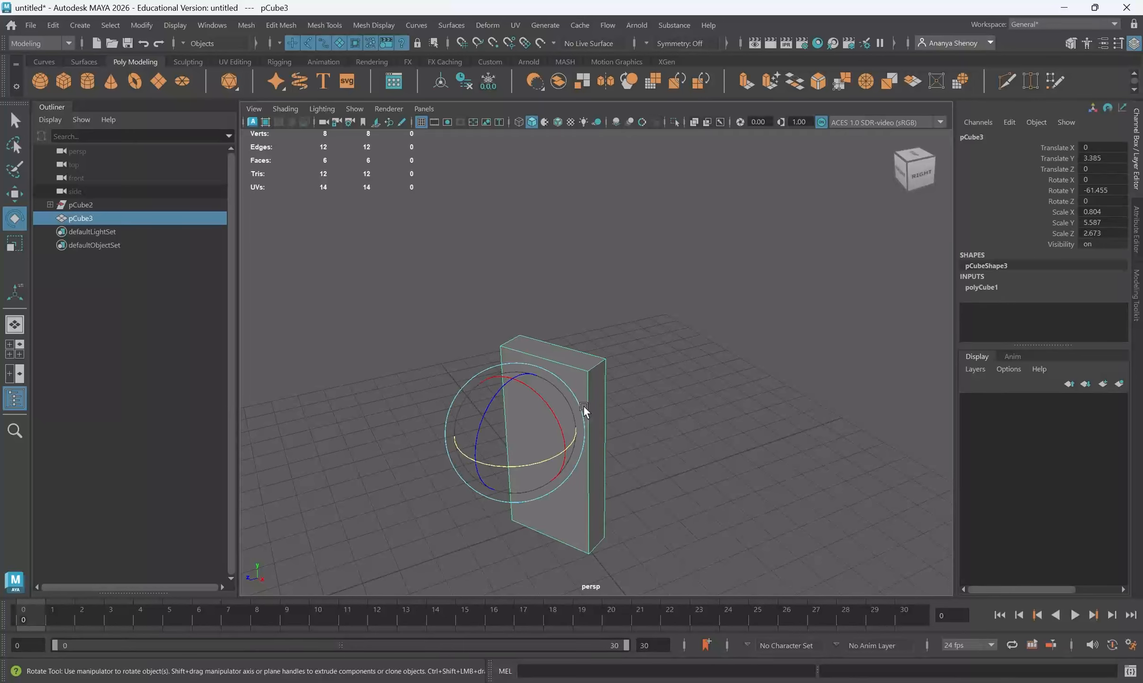
Step: Compare the axis directions of the Rotate, Scale and Move manipulators on the rotated slab from above
alt+drag(583, 405, 612, 483)
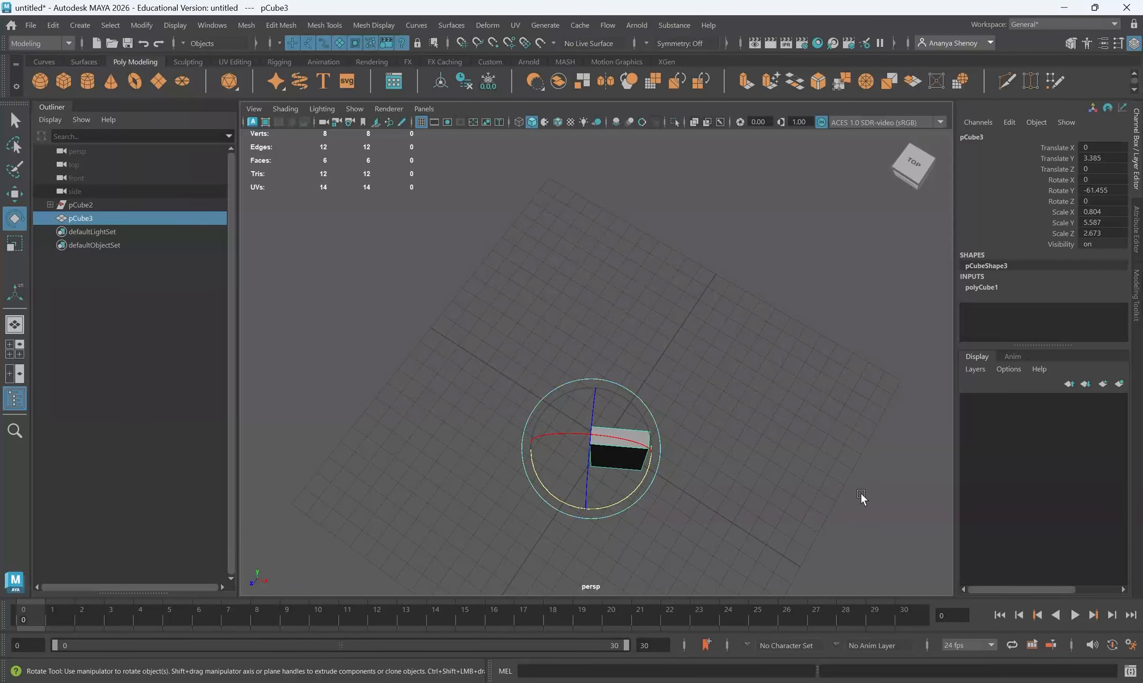
alt+drag(677, 443, 697, 462)
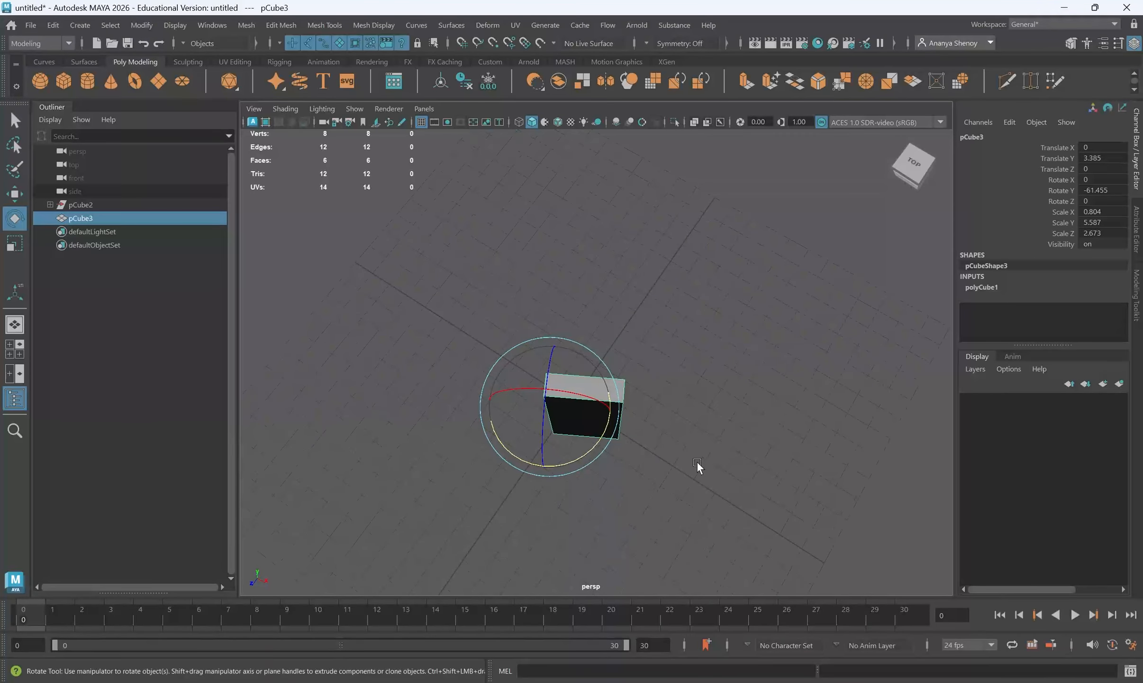
key(w)
key(r)
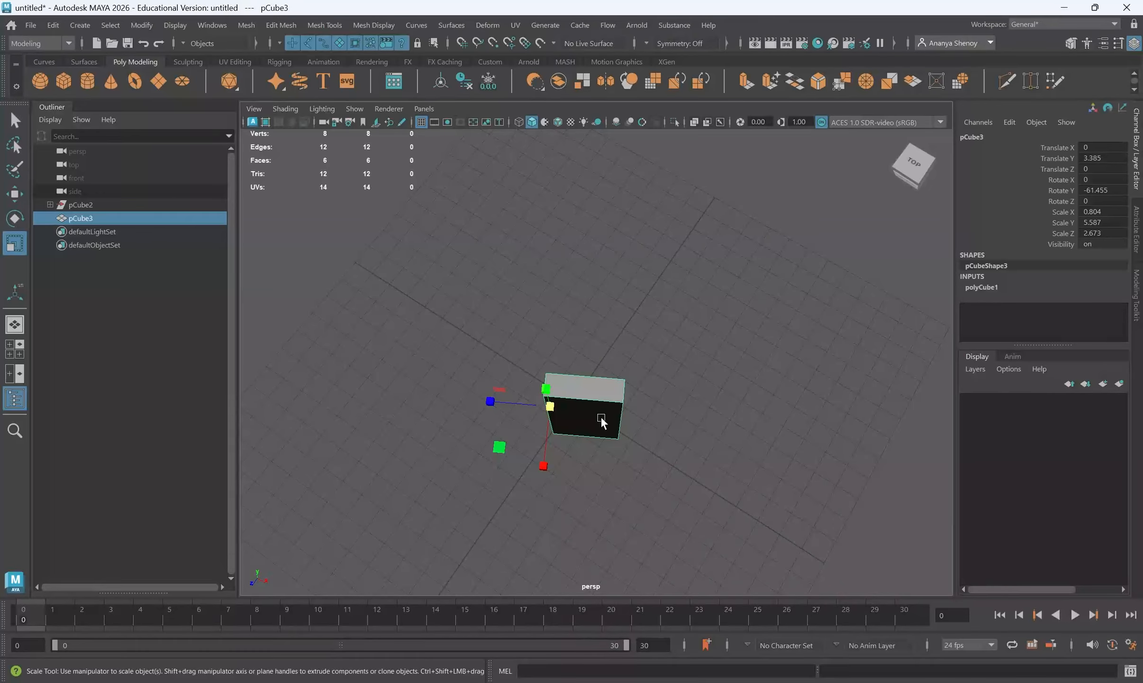
mouse_move(600, 415)
alt+mouse_down()
mouse_move(558, 459)
mouse_move(663, 434)
mouse_move(572, 402)
mouse_move(600, 425)
alt+mouse_up()
key(w)
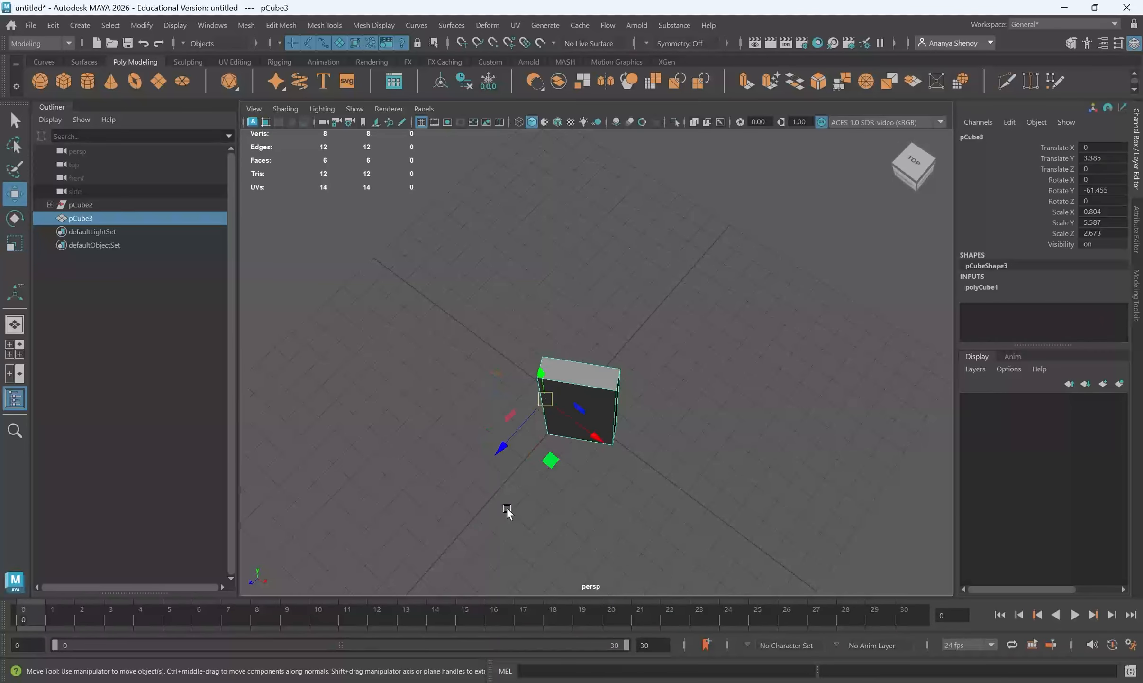
alt+drag(505, 511, 639, 514)
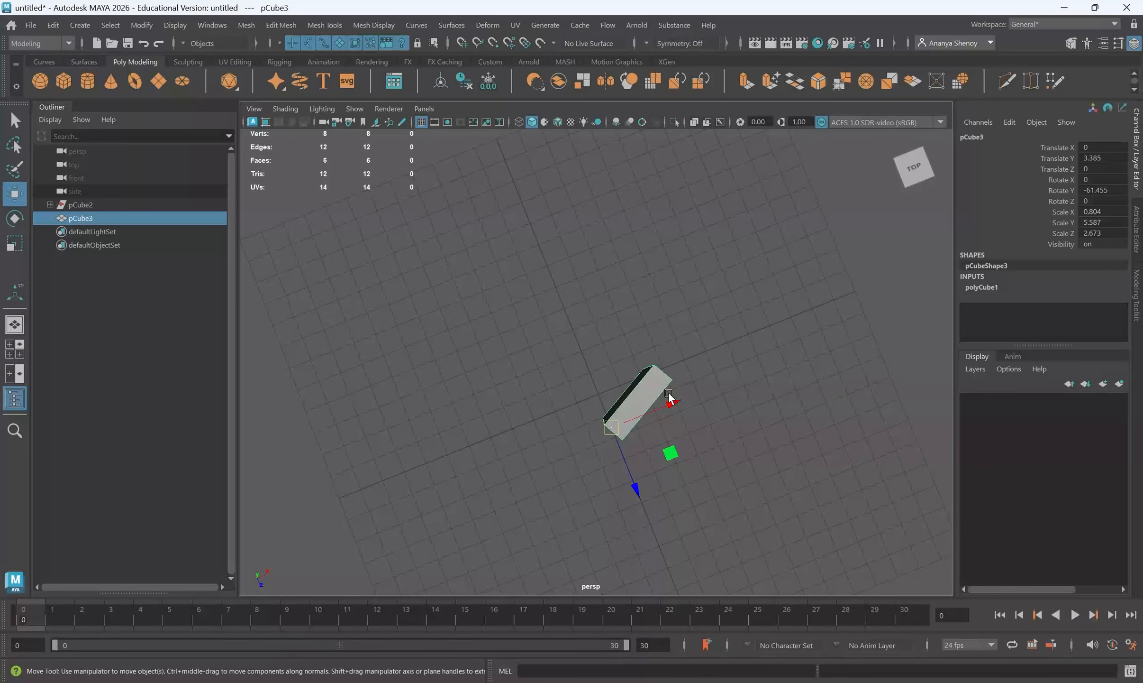
alt+drag(666, 398, 602, 475)
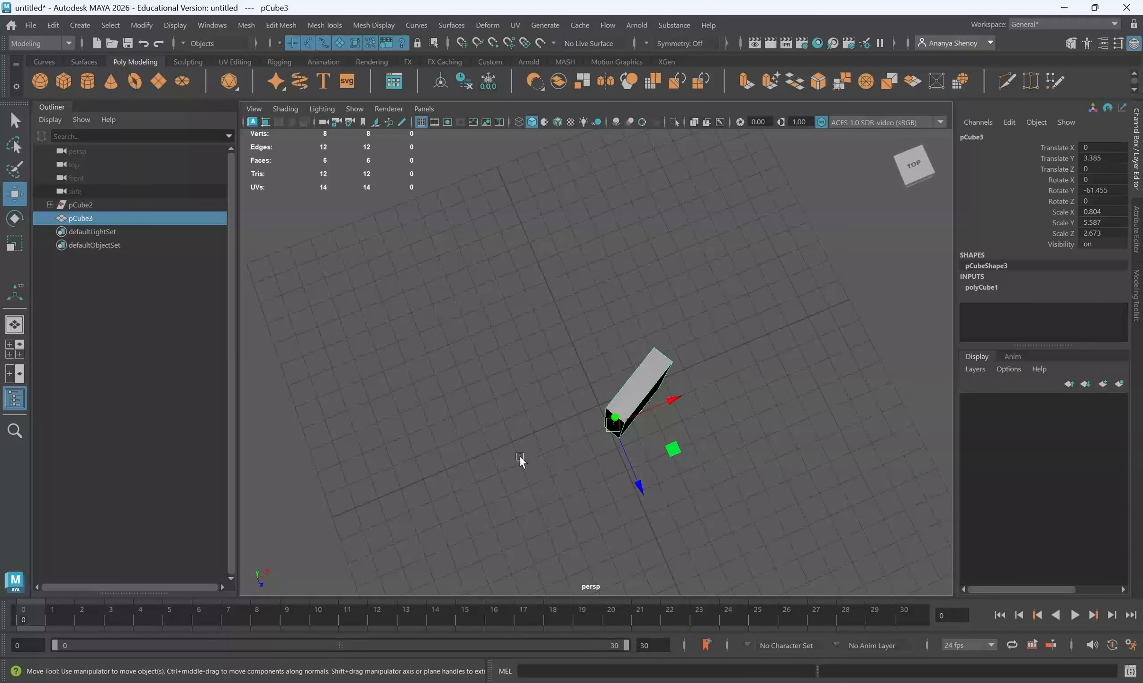
alt+drag(746, 436, 619, 435)
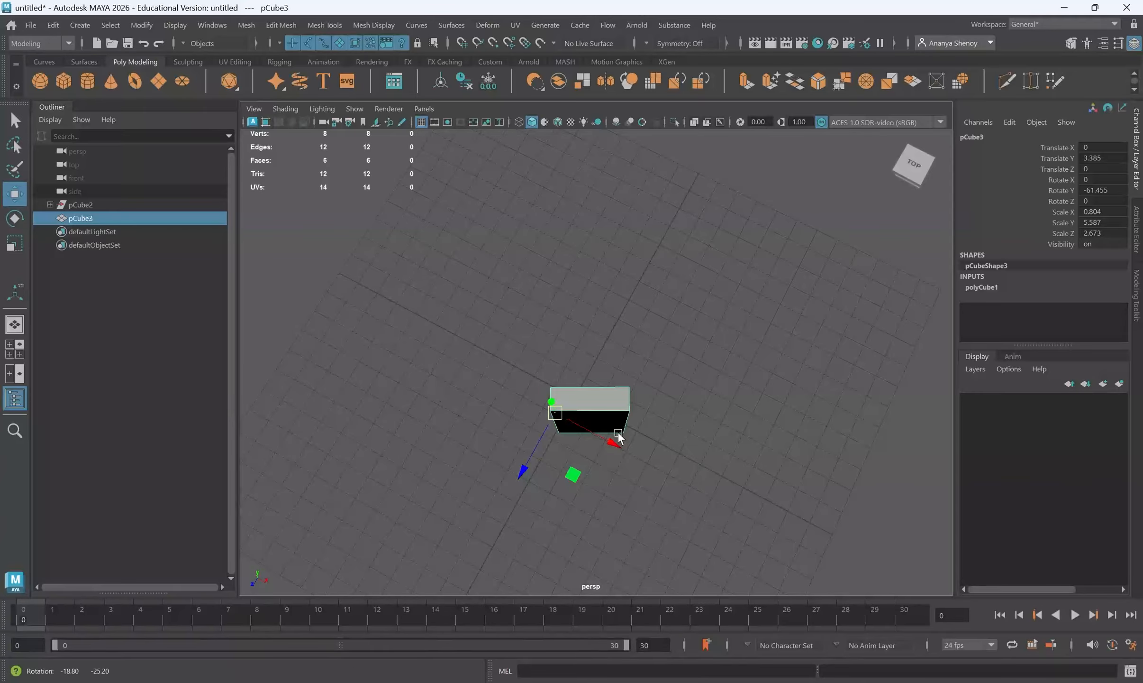
Step: Try moving the rotated slab along the world Z and X axes, undoing each move
drag(515, 466, 567, 452)
key(ctrl+z)
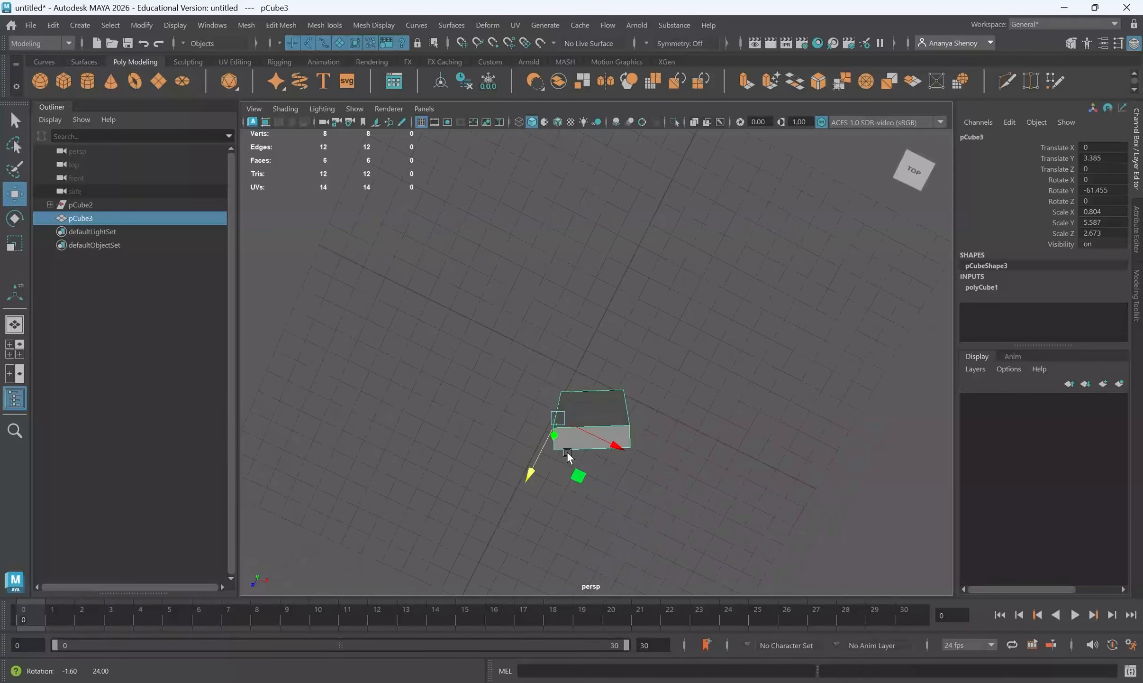
alt+drag(740, 443, 571, 474)
key(ctrl+z)
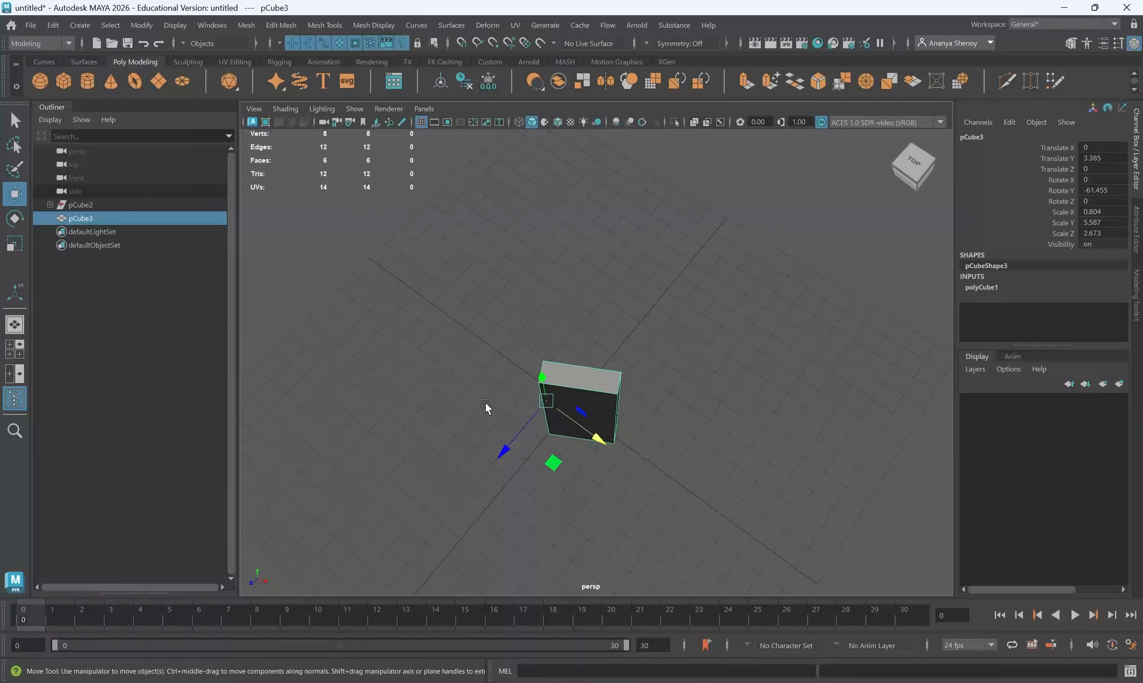
alt+drag(488, 403, 607, 442)
key(d)
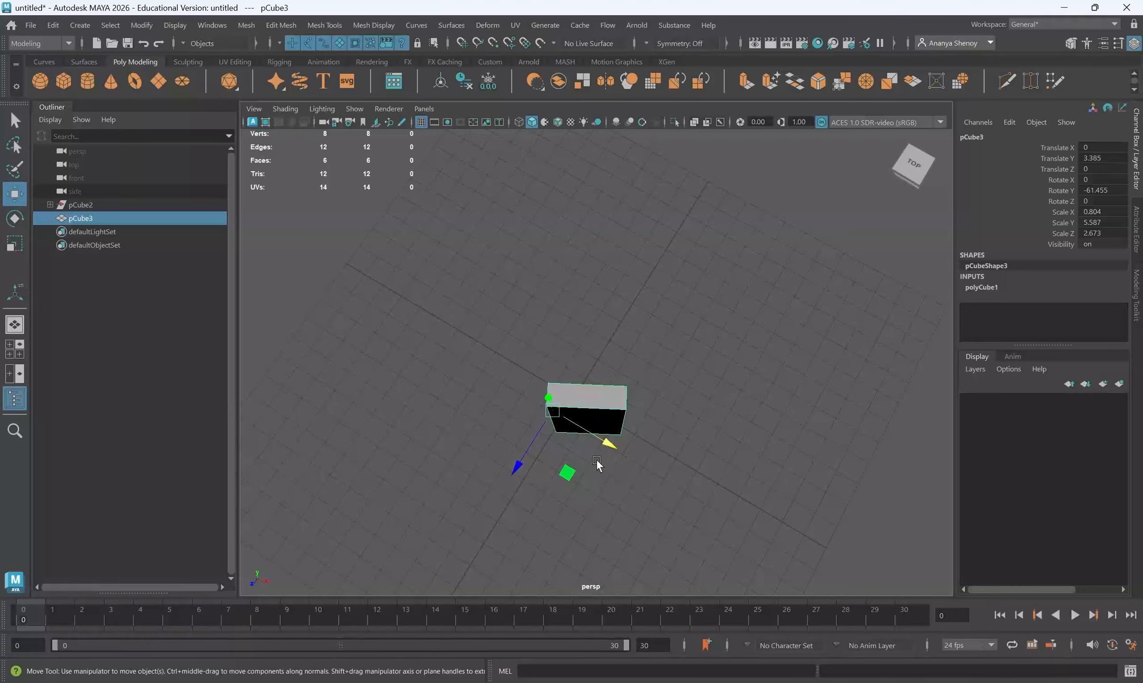
key(d)
alt+drag(564, 456, 582, 461)
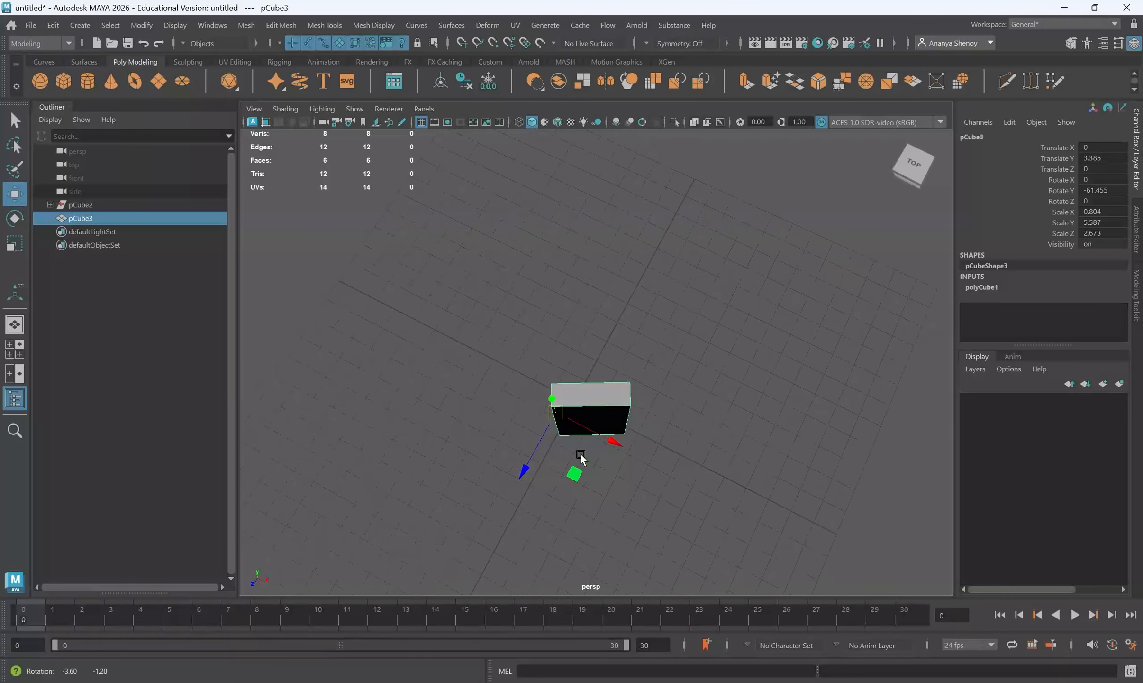
Step: Compare Axis Orientation across the Move, Rotate and Scale tools and set the Move tool's to Object
double_click(14, 193)
alt+drag(617, 332, 630, 325)
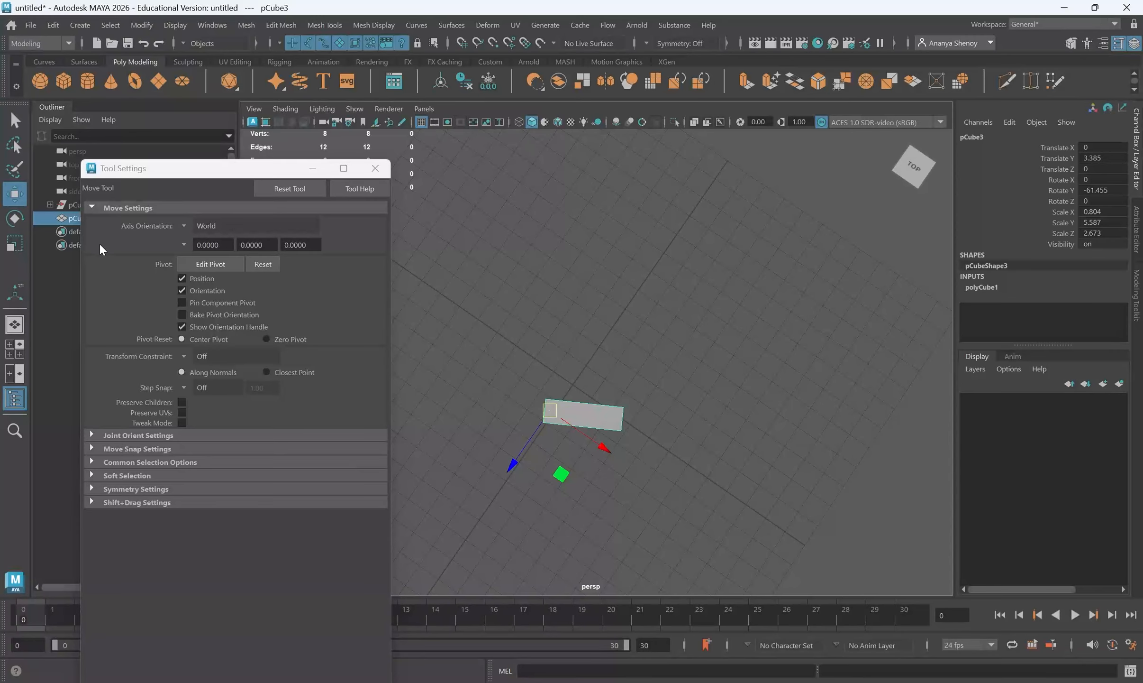
click(15, 218)
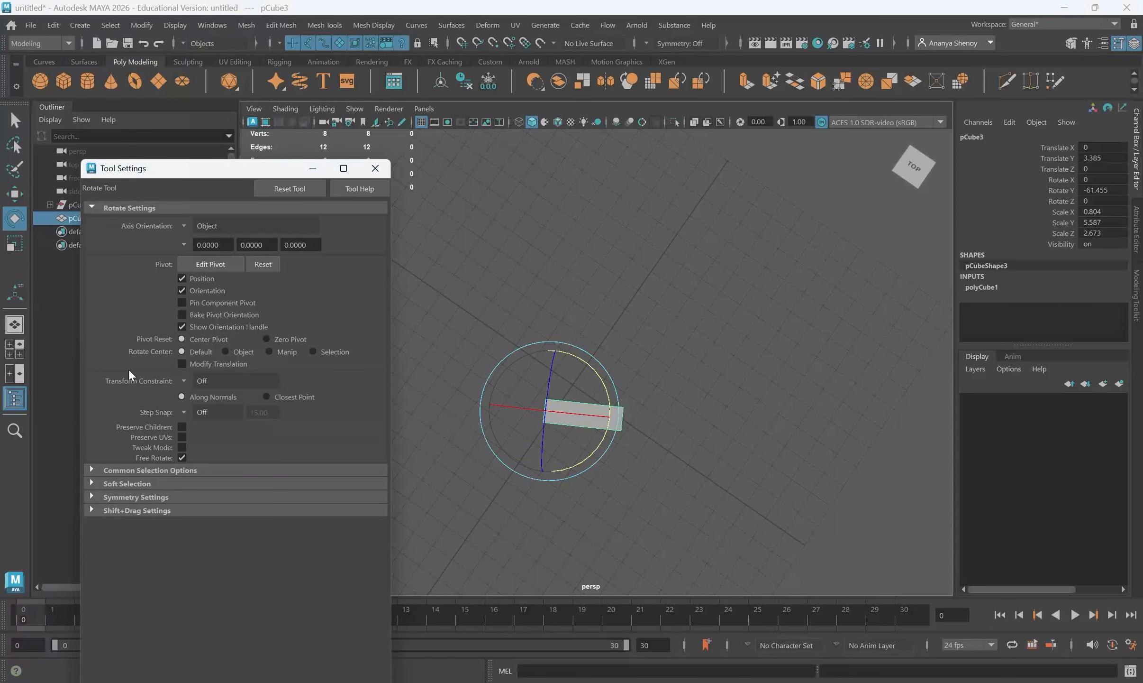
click(14, 243)
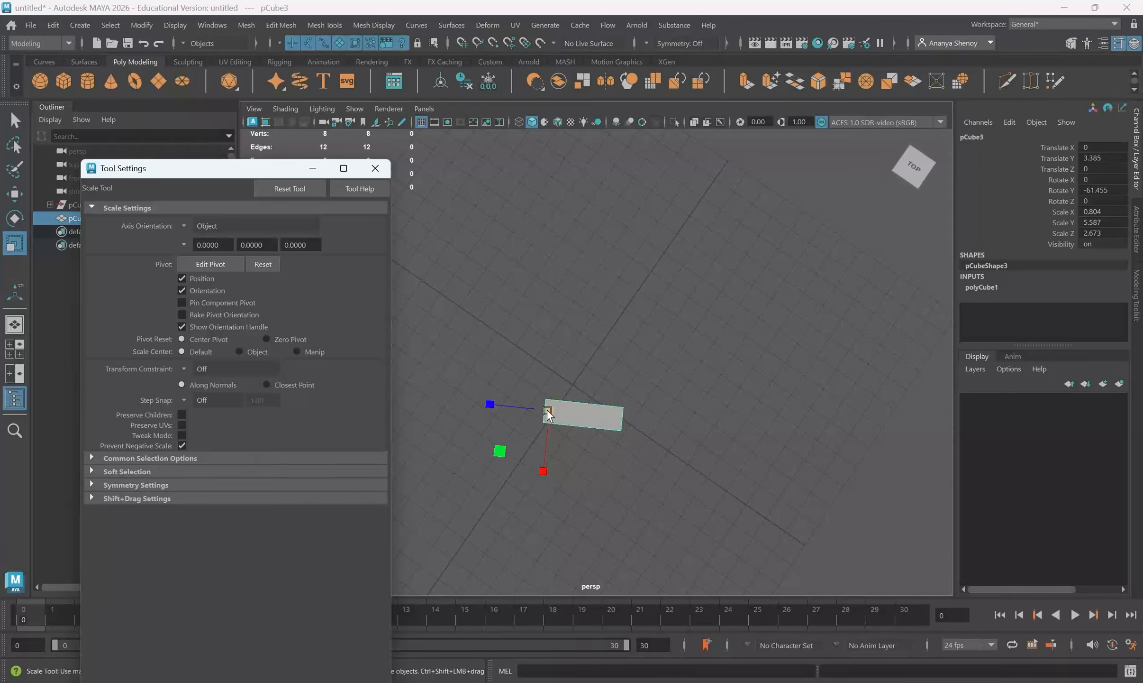
key(w)
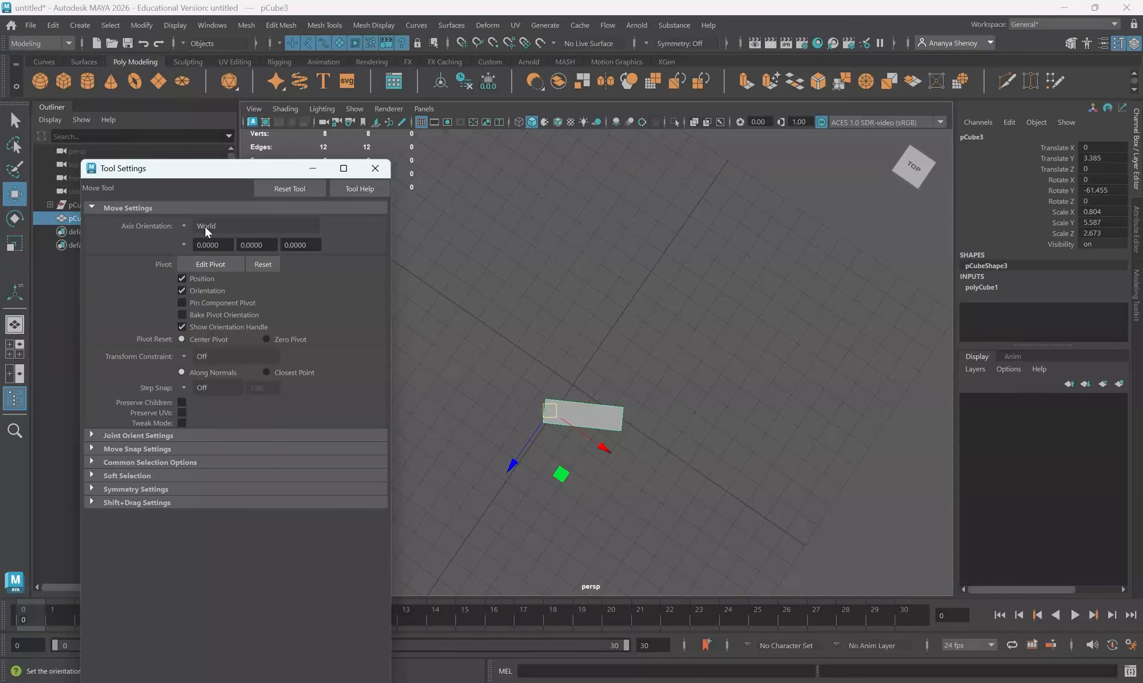
click(184, 226)
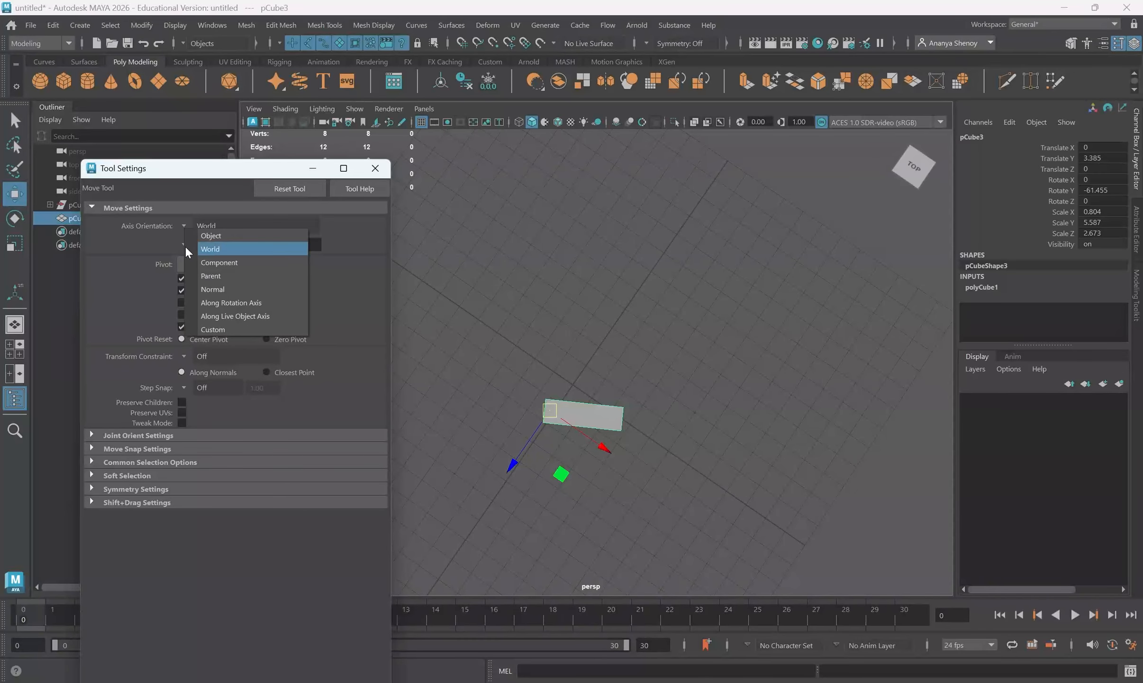
click(228, 235)
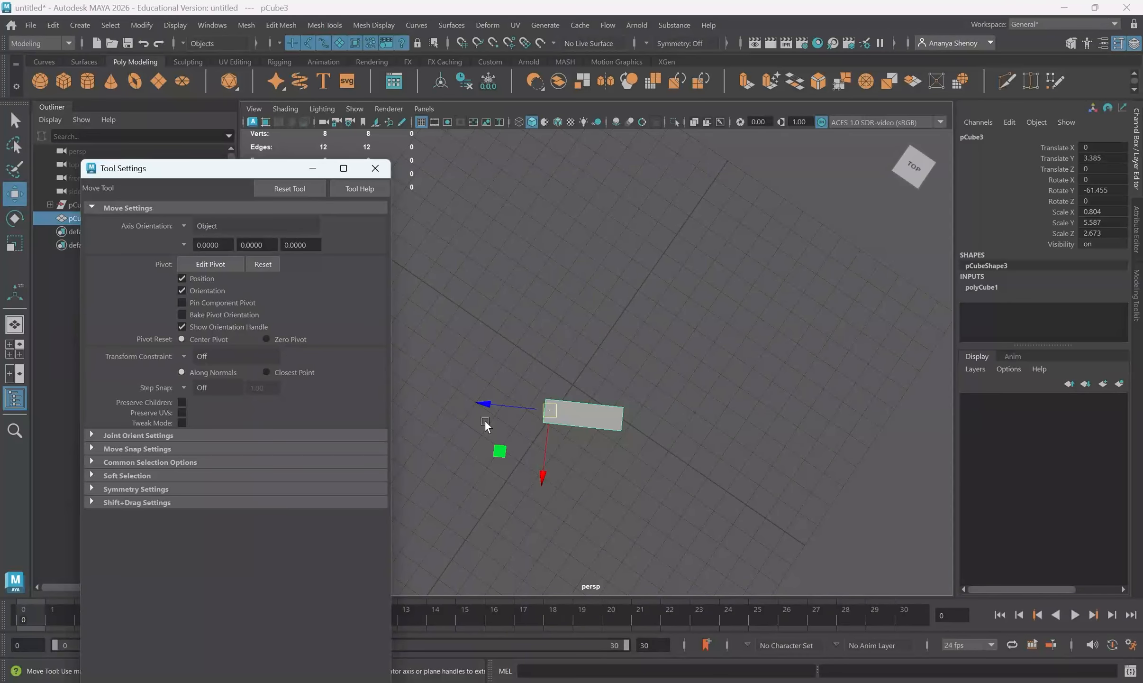
Step: Try moving the slab back and forth along its own Z axis and undo the moves
mouse_move(564, 467)
alt+mouse_down()
mouse_move(559, 444)
mouse_move(579, 450)
alt+mouse_up()
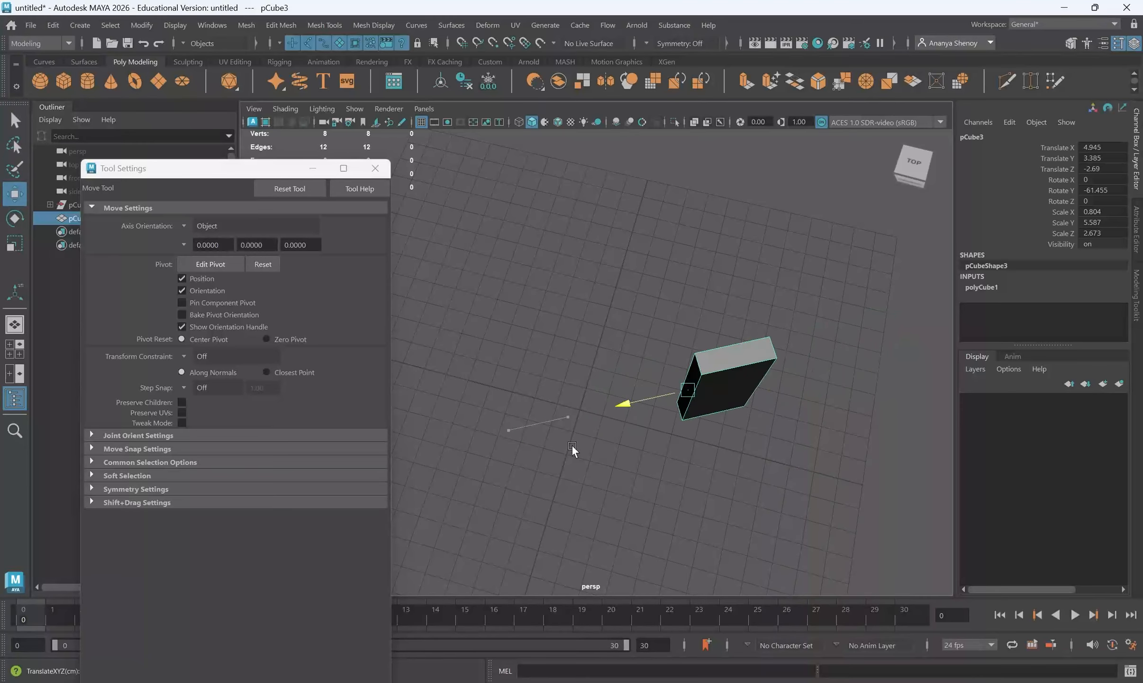
key(ctrl+z)
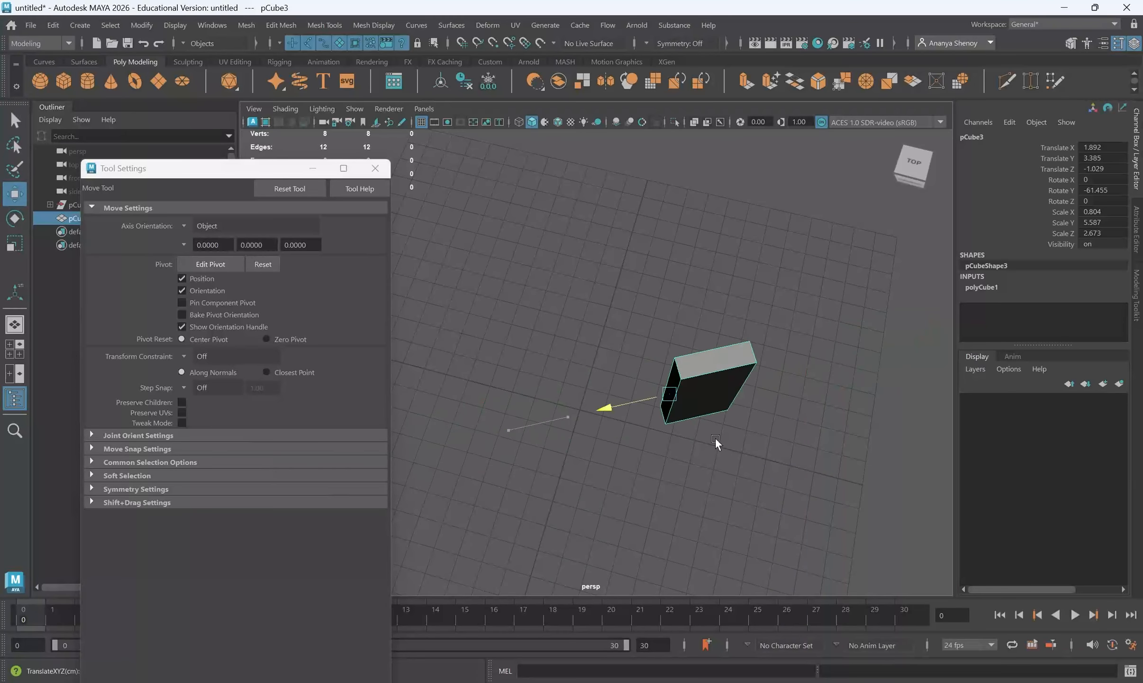
key(ctrl+z)
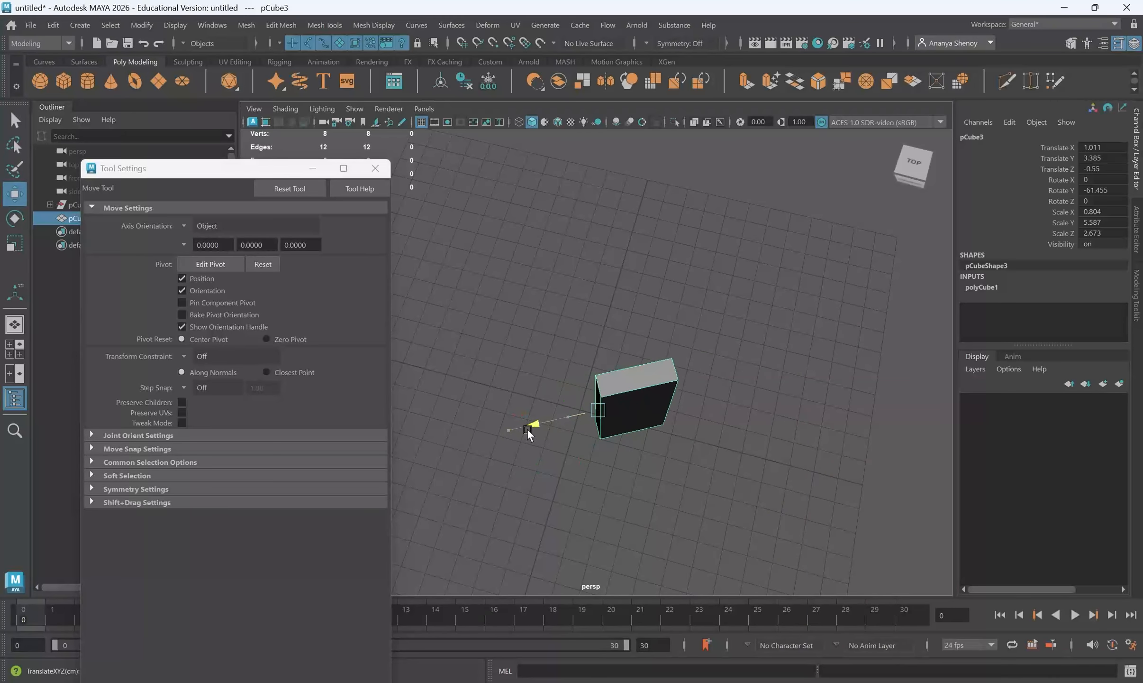